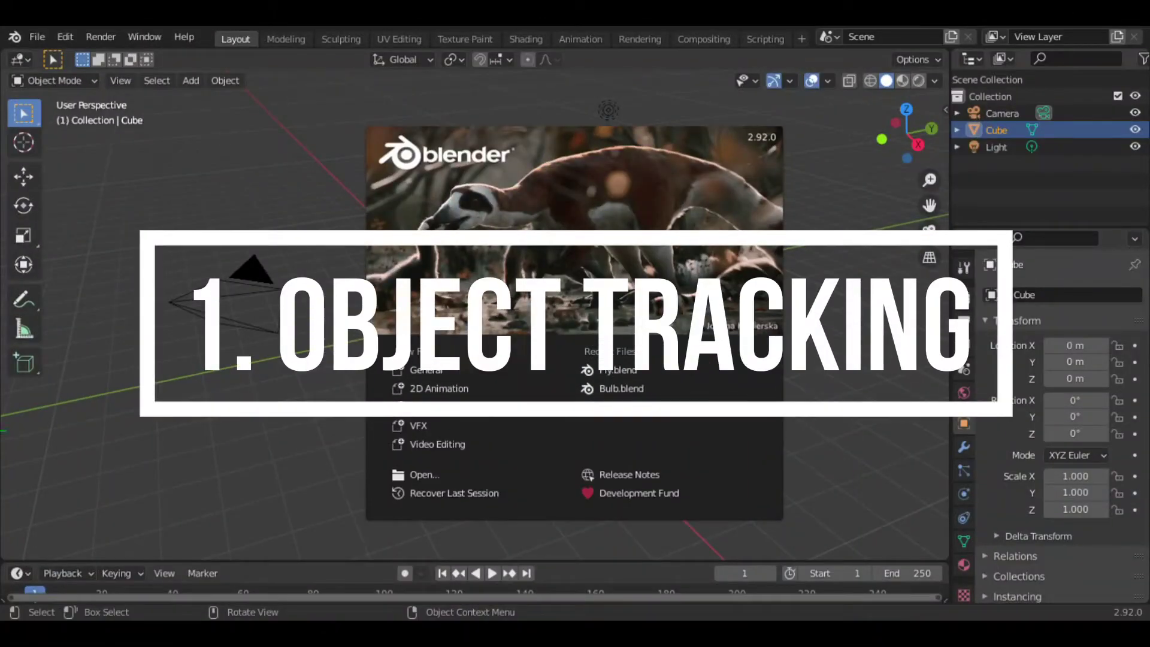
- Start a General scene and add a Track To constraint to the camera with the cube as its target
click(410, 369)
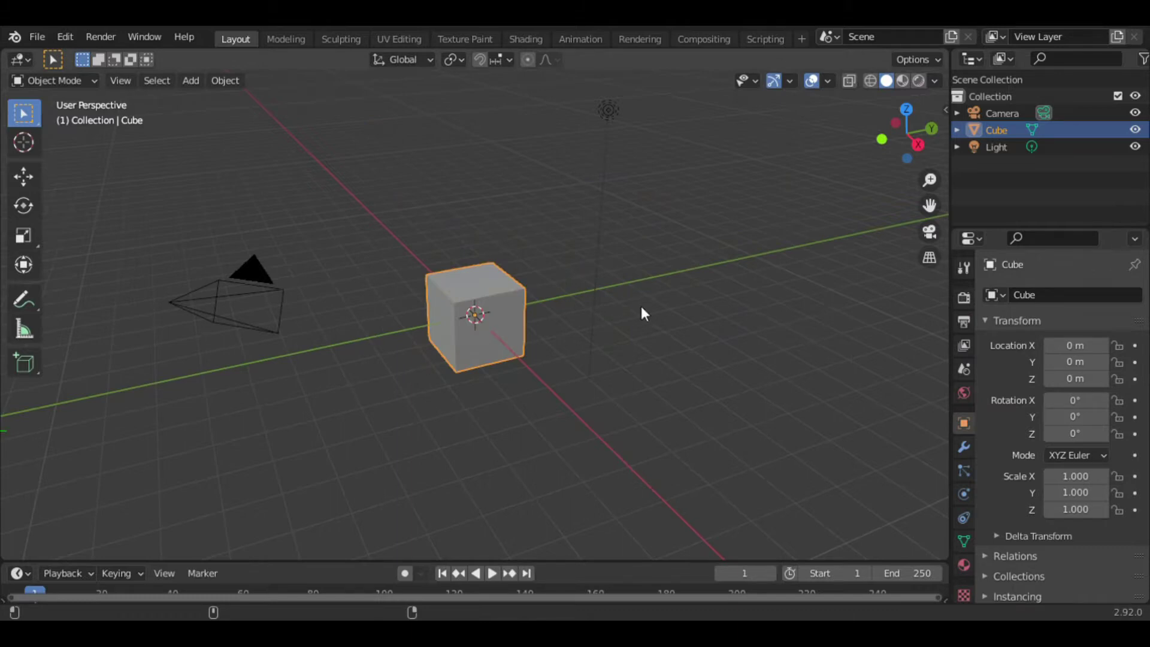
key(n)
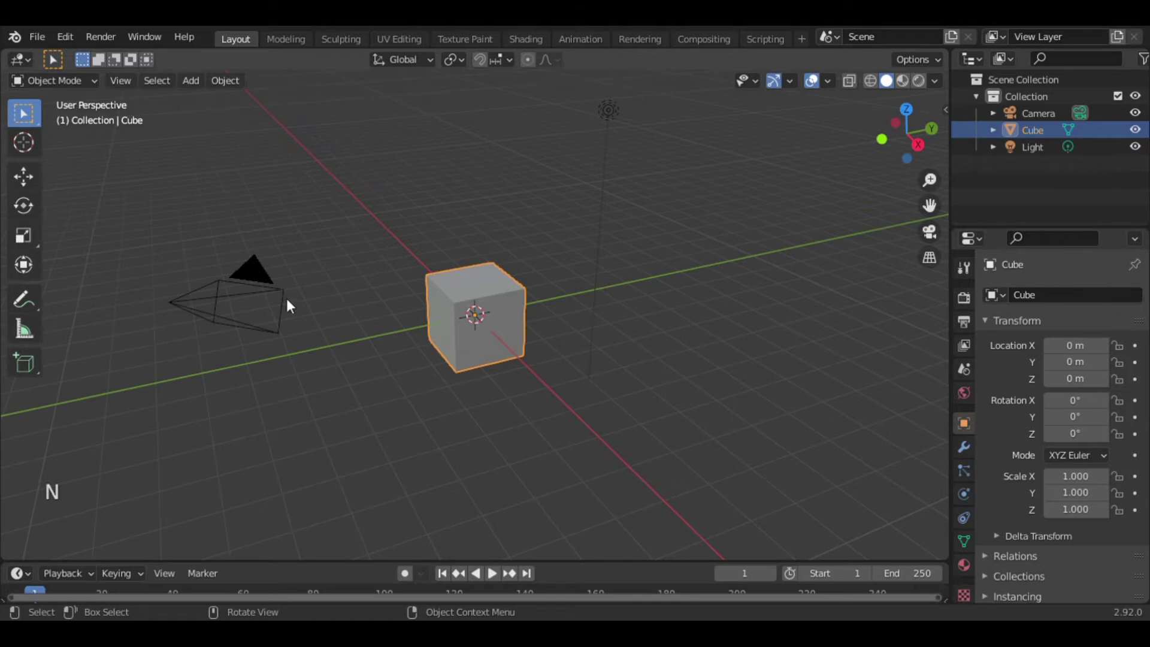
click(255, 276)
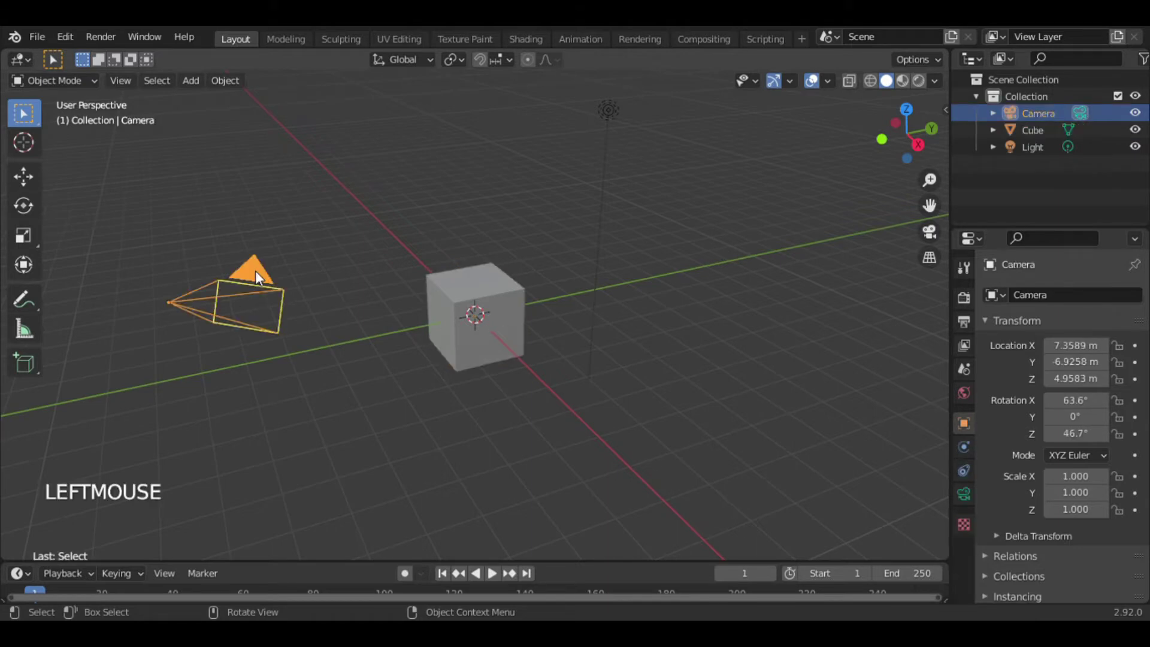
click(964, 467)
click(1071, 294)
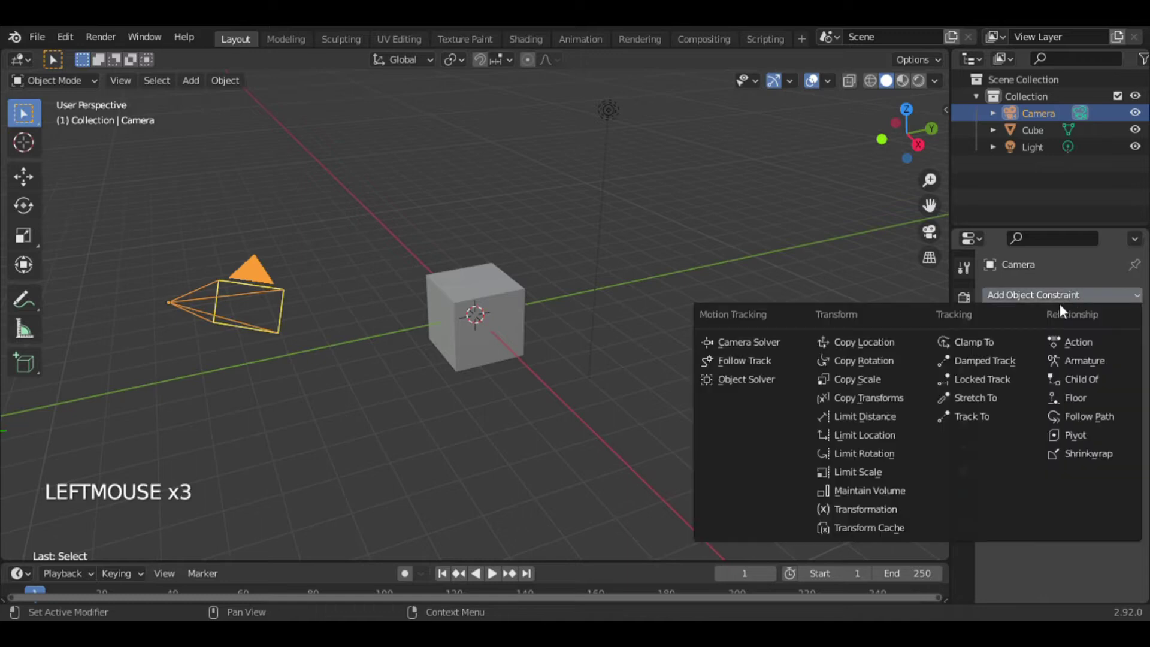
click(993, 415)
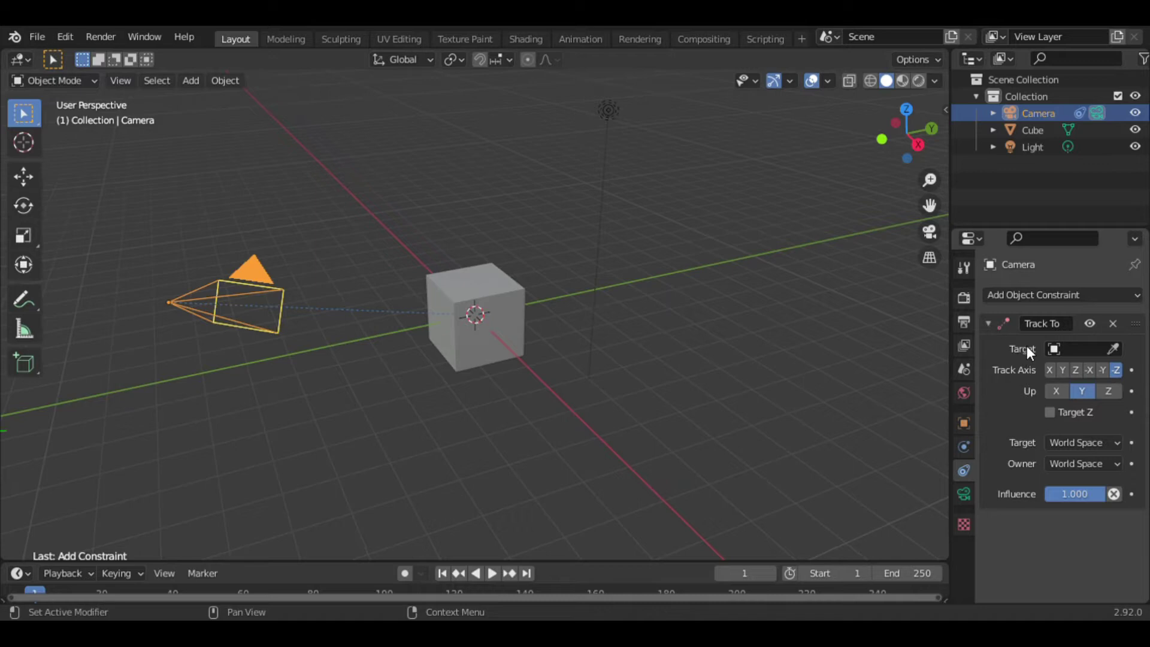
click(1117, 352)
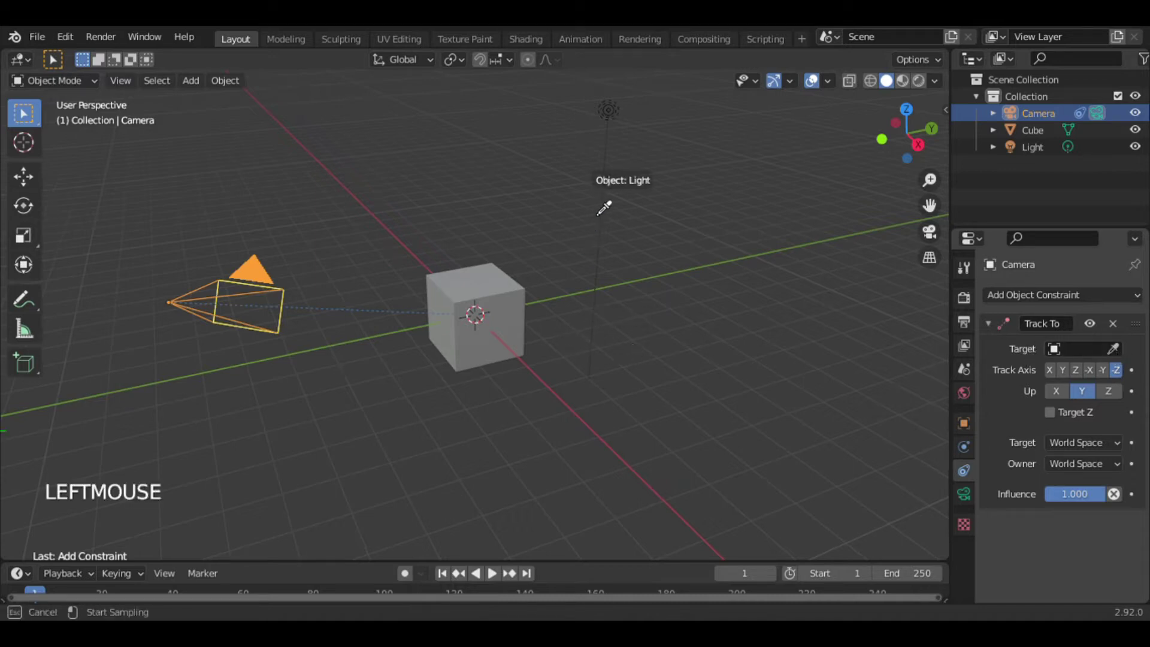
click(476, 294)
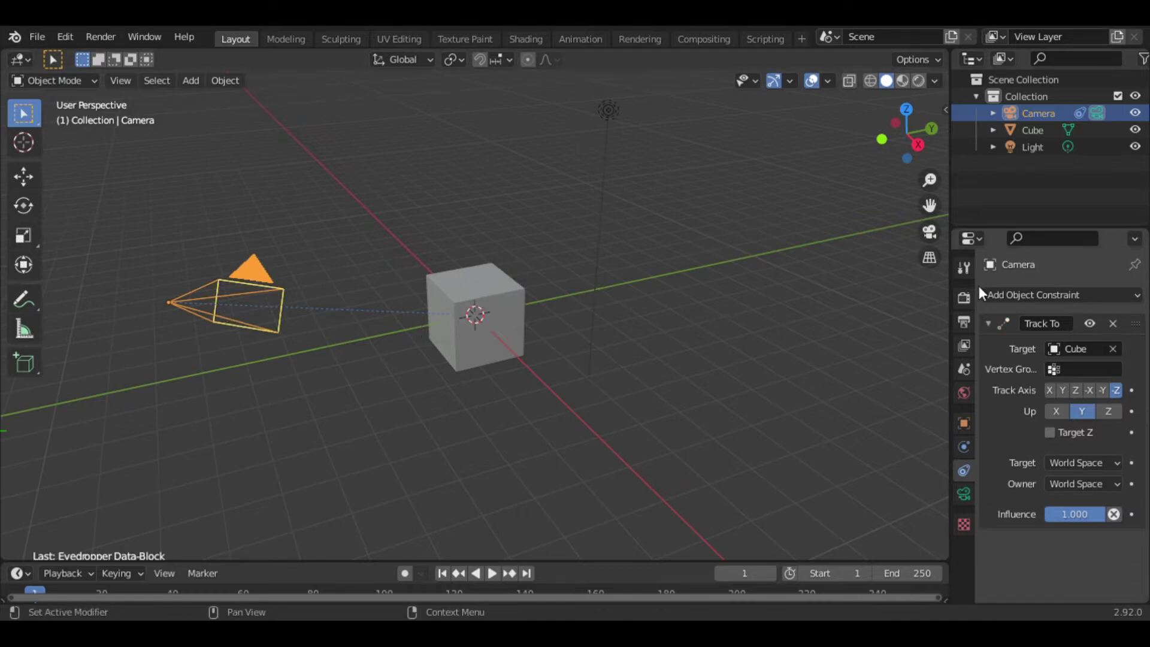
- Turn the Outliner area into an enlarged second 3D Viewport and set it to the camera view
drag(906, 132, 863, 133)
drag(982, 135, 994, 136)
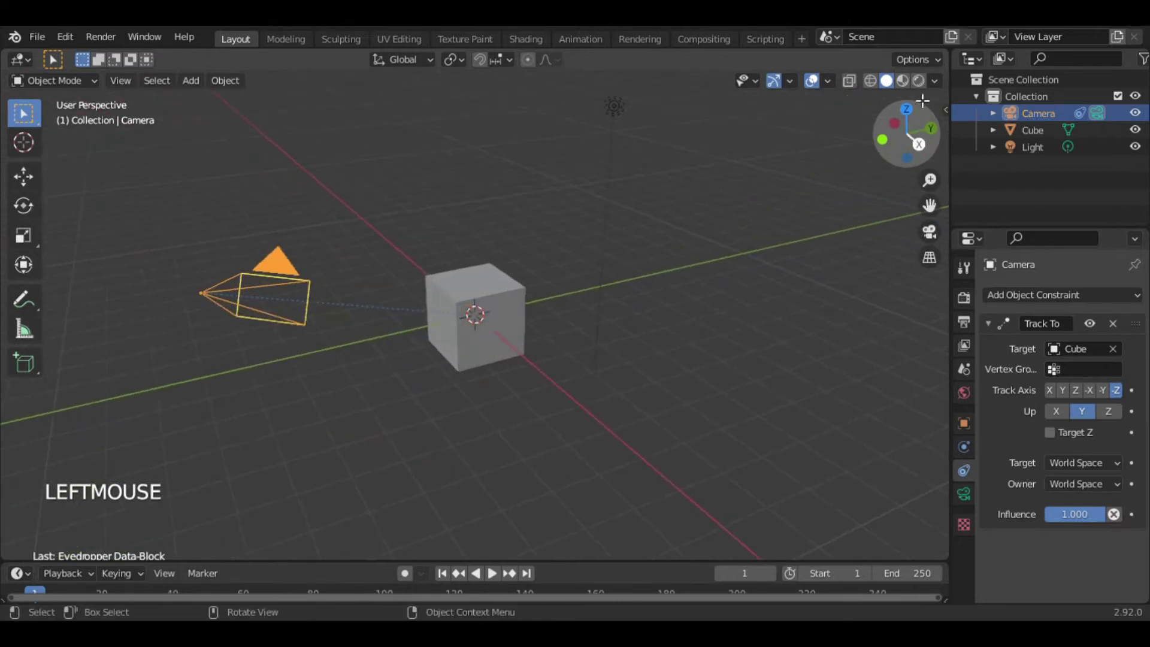
click(967, 59)
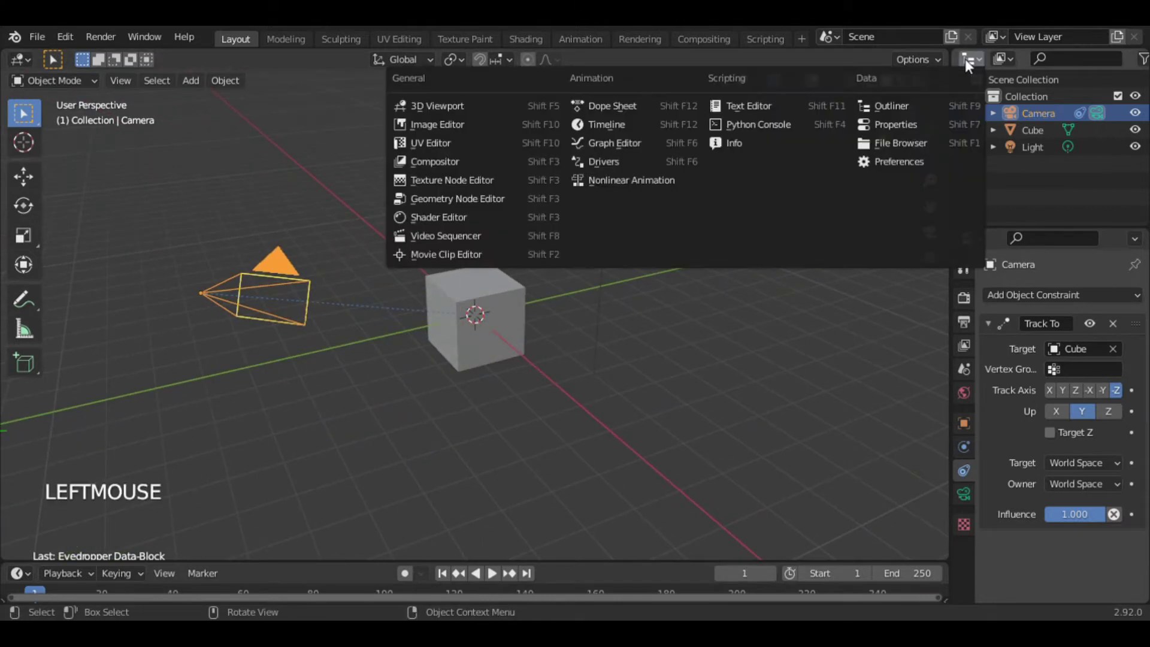
click(459, 108)
drag(1003, 238, 1003, 265)
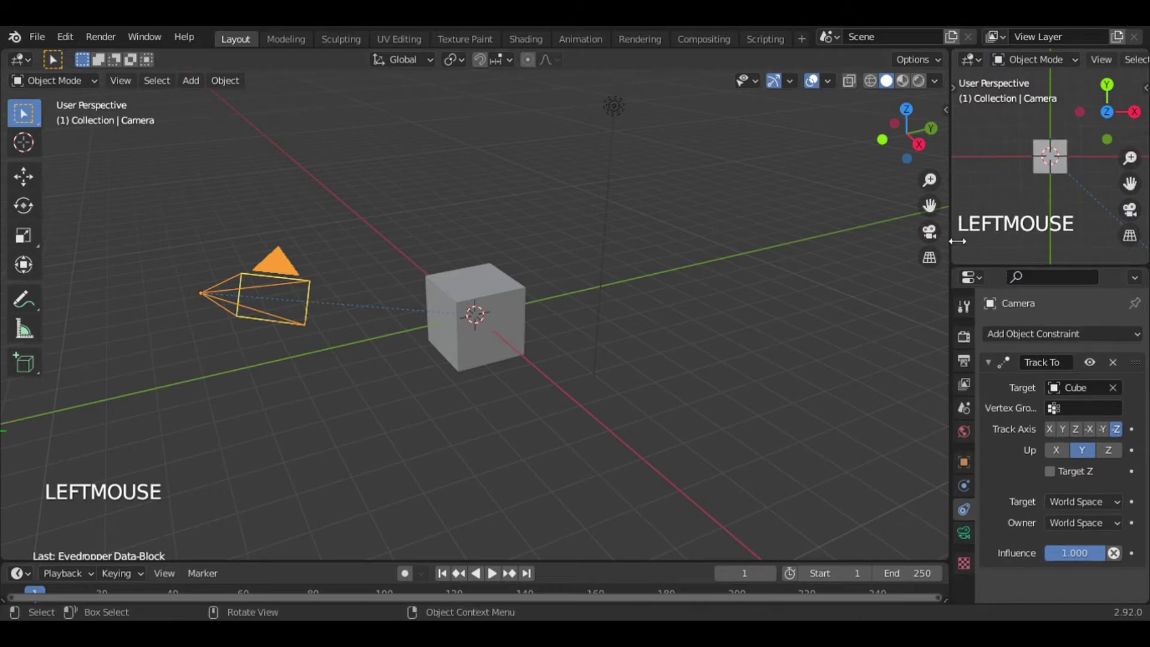
drag(951, 238, 692, 232)
click(1130, 210)
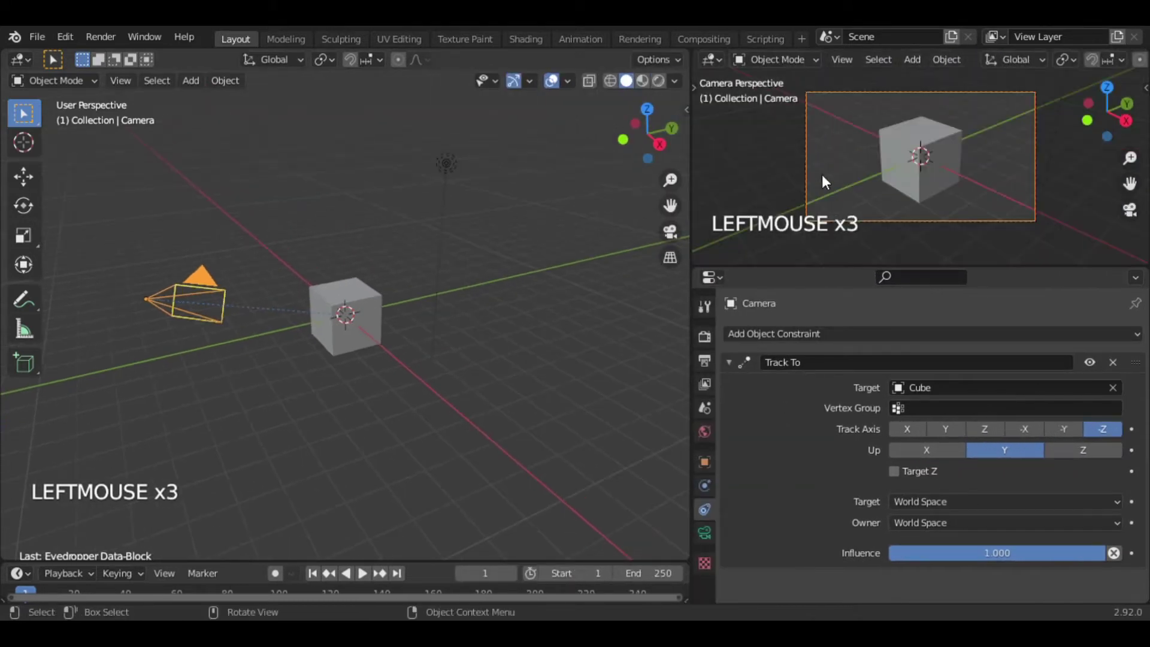
- Try moving the cube along the Z axis to check that the camera follows it
click(335, 325)
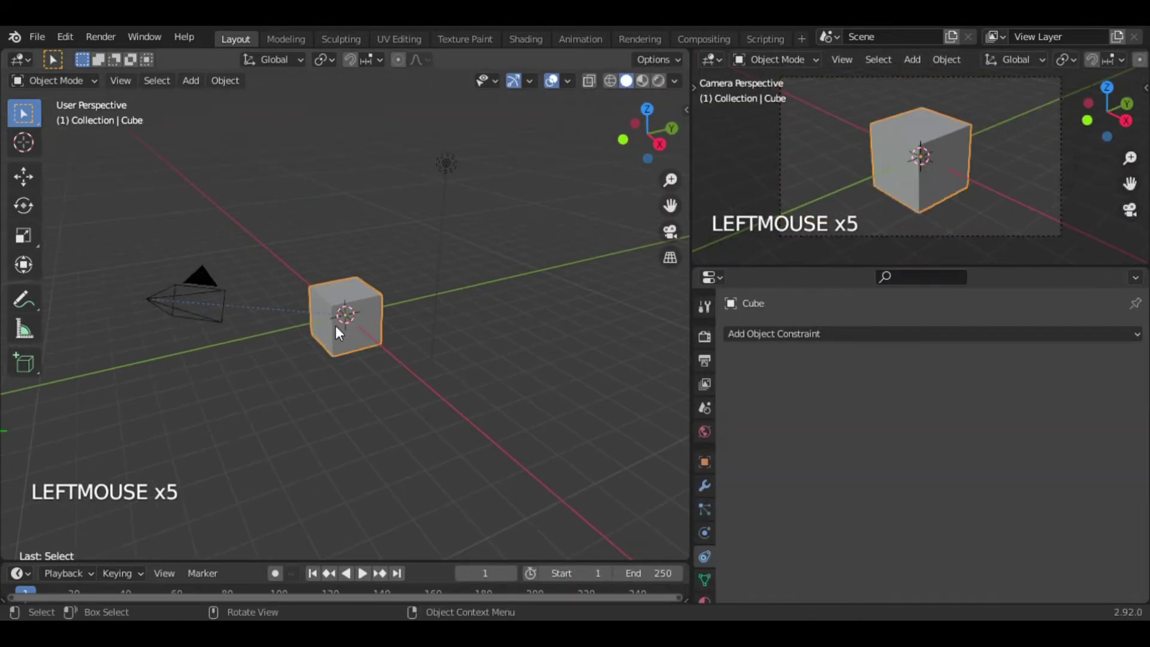
key(g)
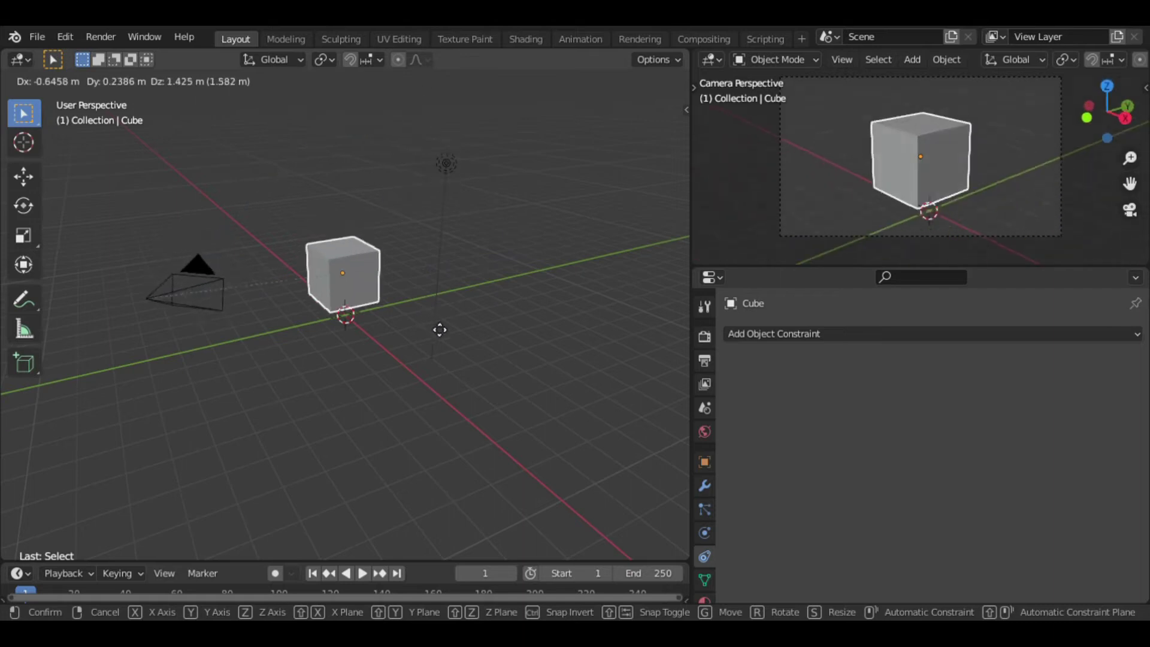
key(z)
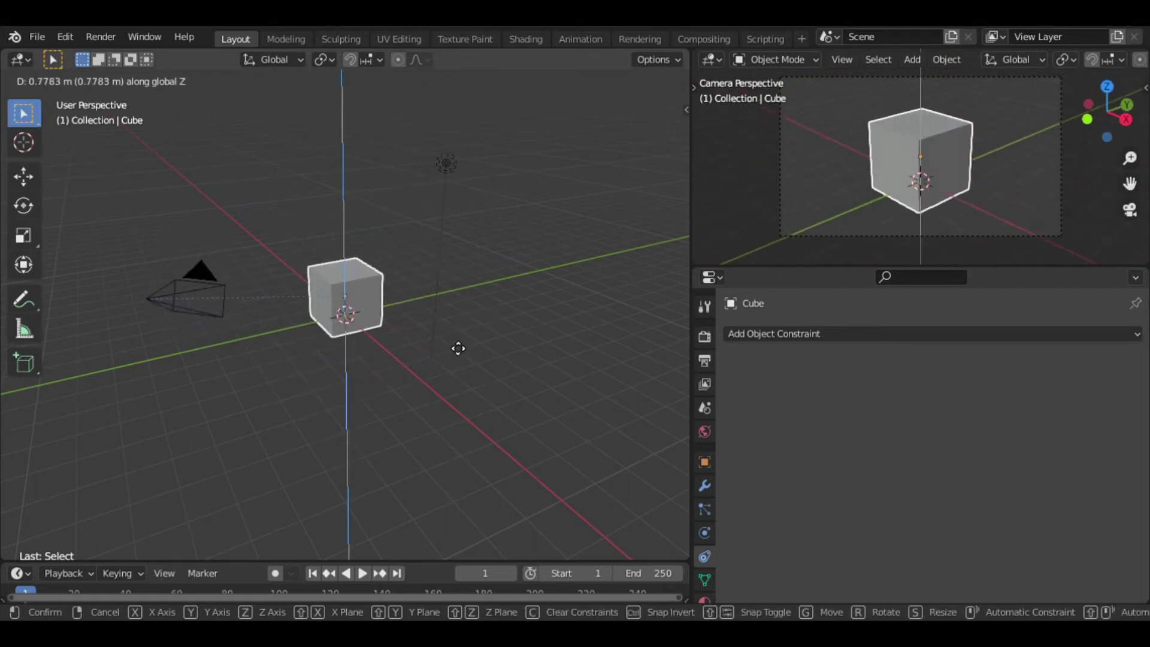
click(456, 359)
- Set the target of the camera's Track To constraint to Light
click(213, 285)
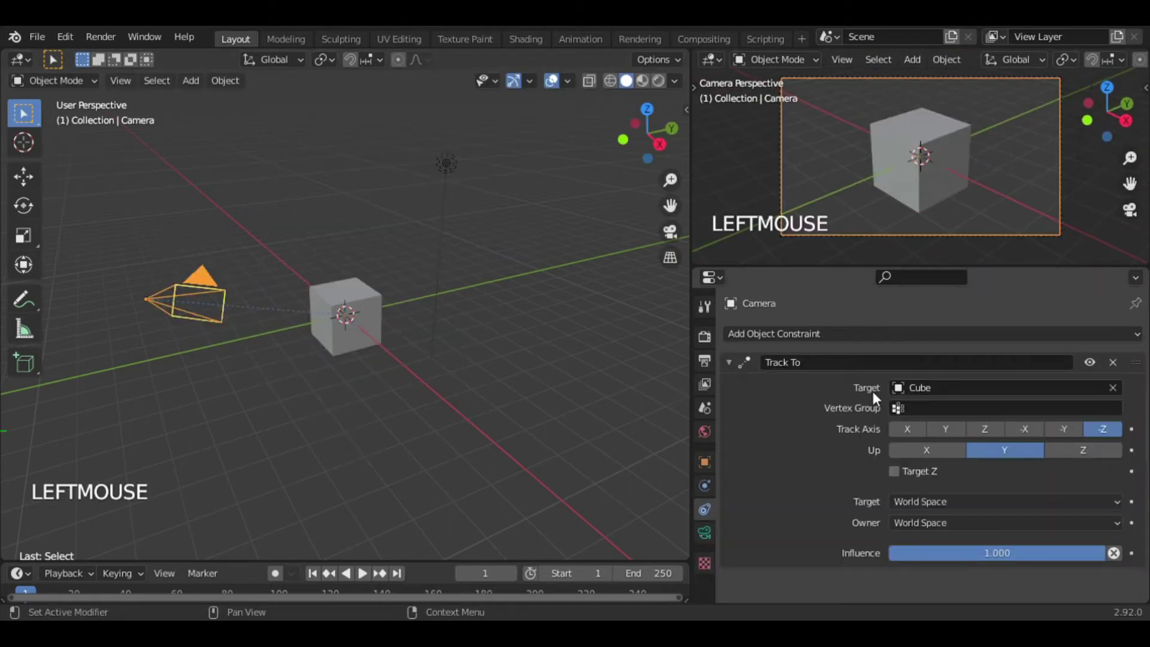
double_click(963, 392)
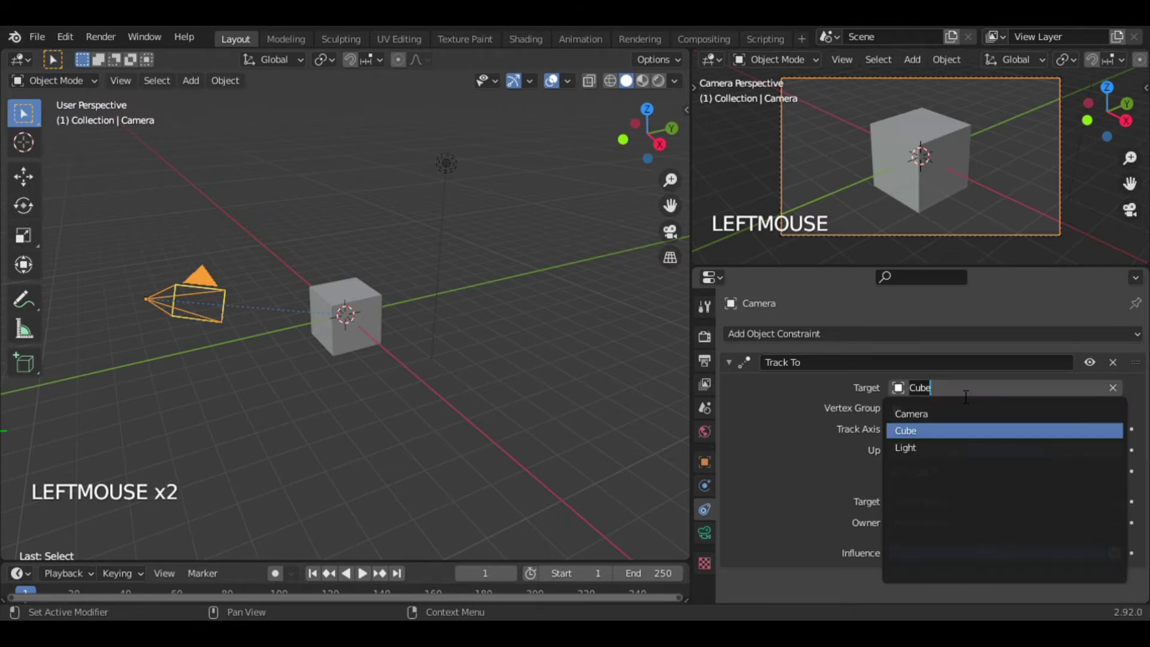
click(909, 447)
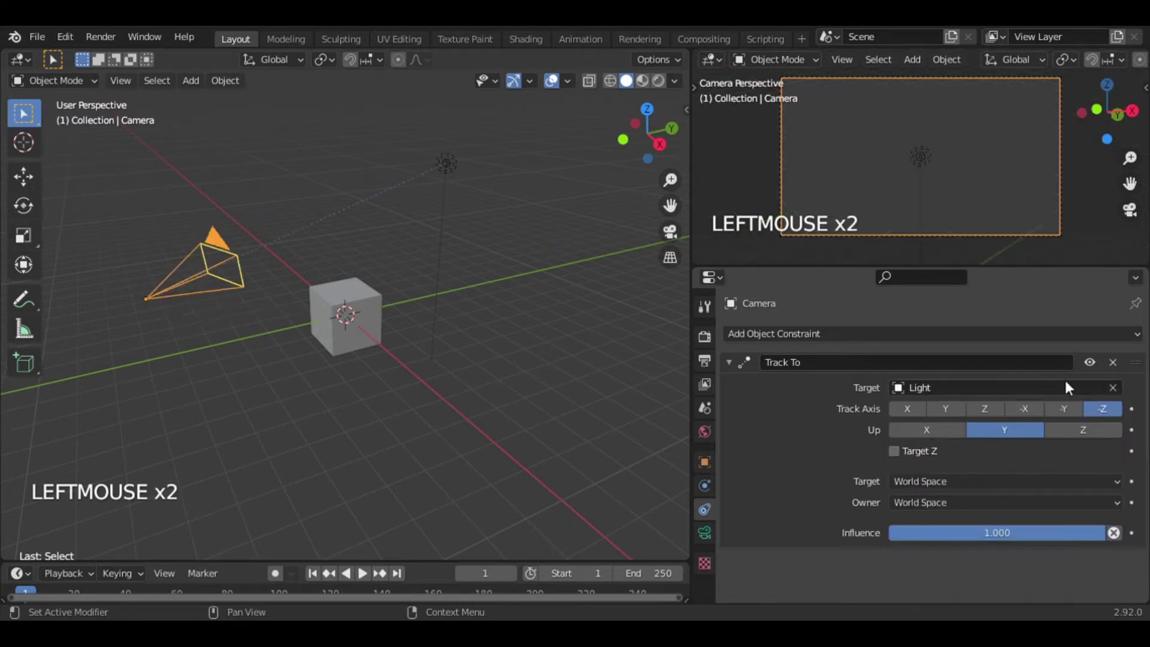
- Lower the light along the Z axis and shift it along the Y axis to test the camera tracking
click(445, 163)
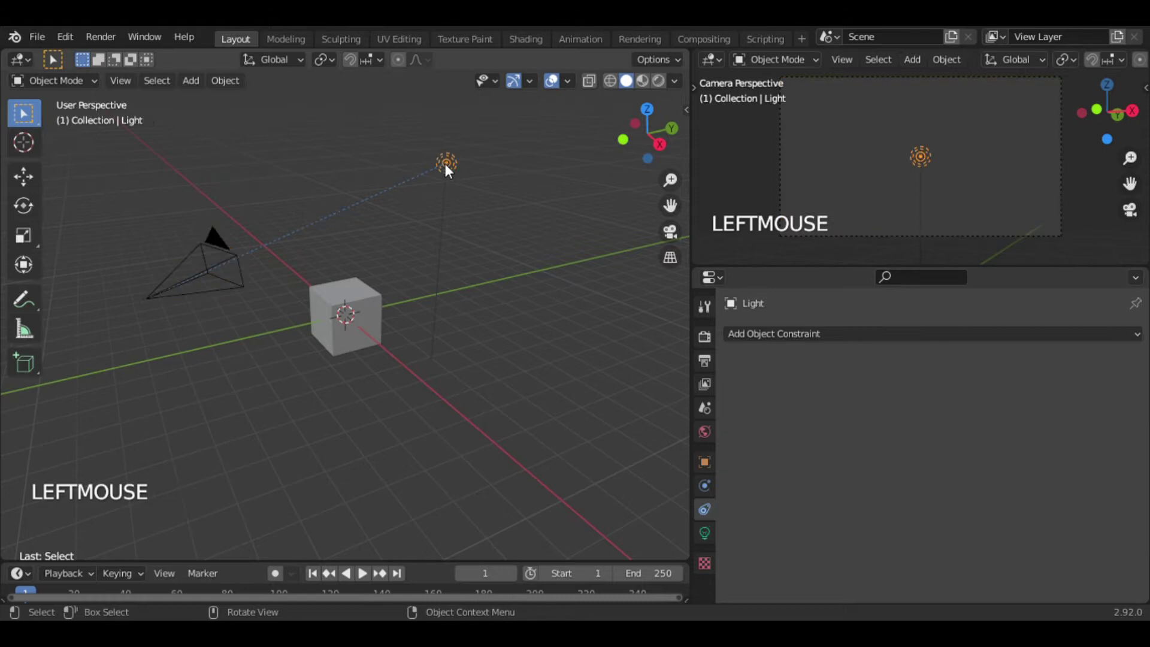
key(g)
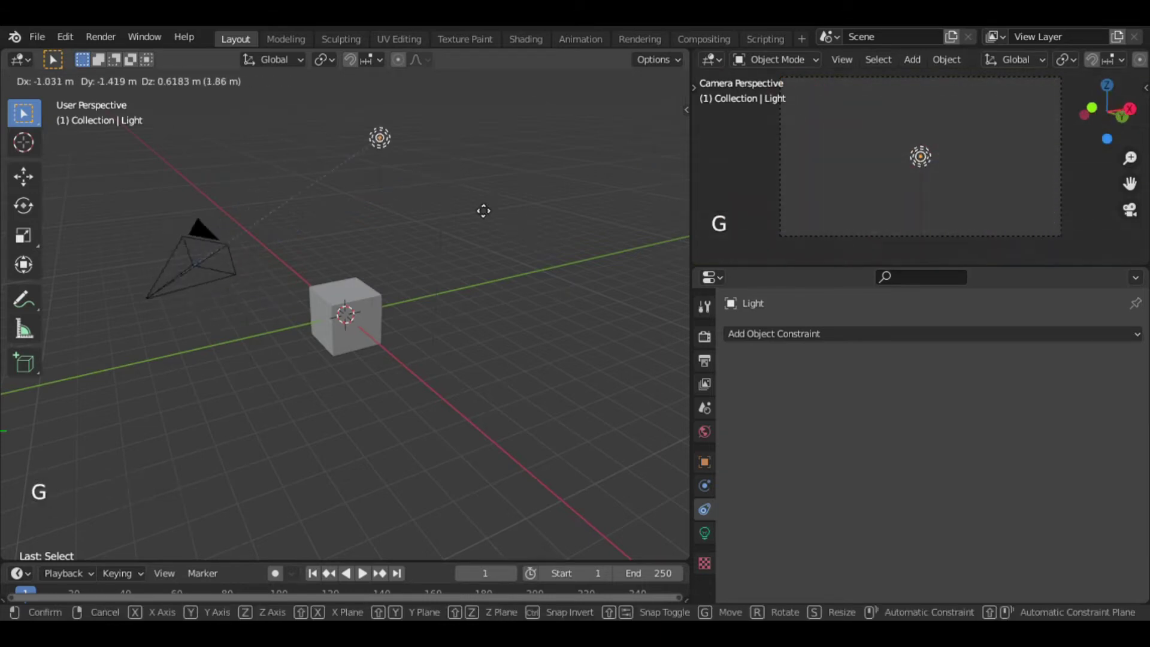
key(x)
key(z)
click(503, 360)
key(g)
key(y)
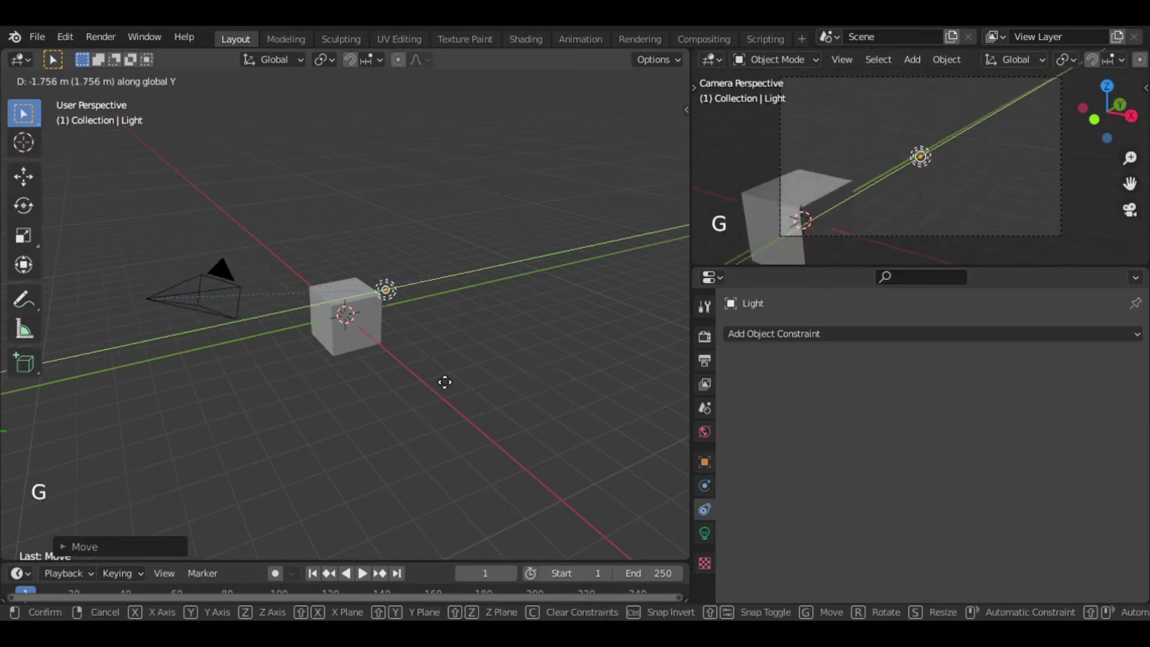
click(483, 352)
- Add a Monkey mesh and set it as the target of the camera's Track To constraint
key(shift+a)
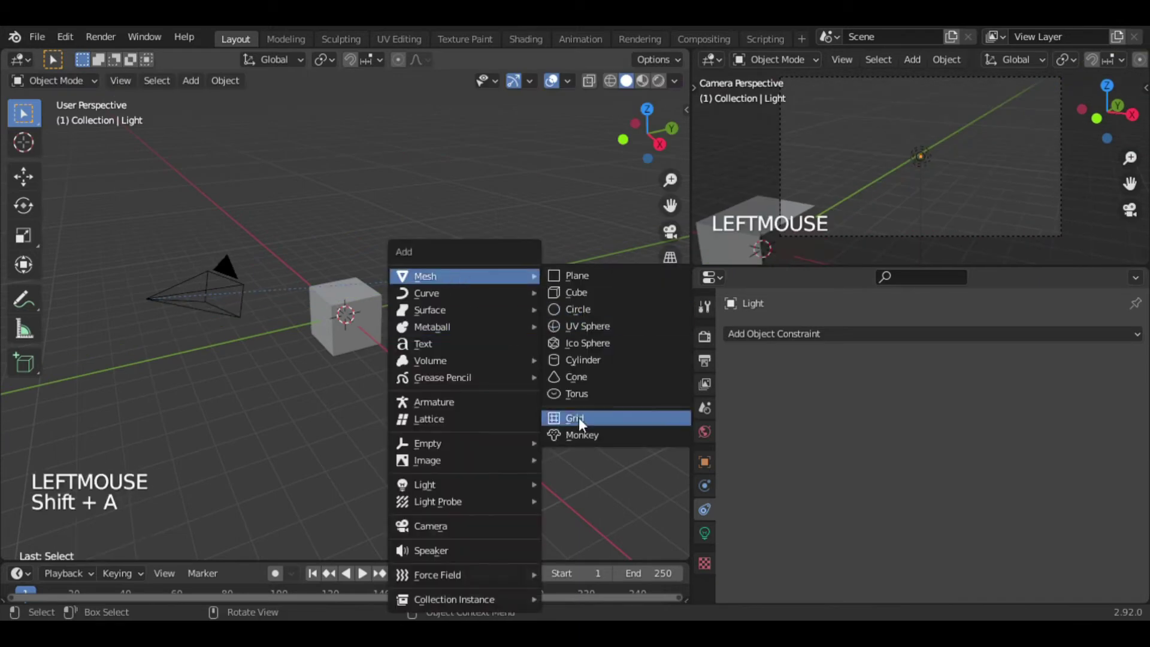
click(579, 417)
click(206, 296)
click(940, 390)
click(931, 466)
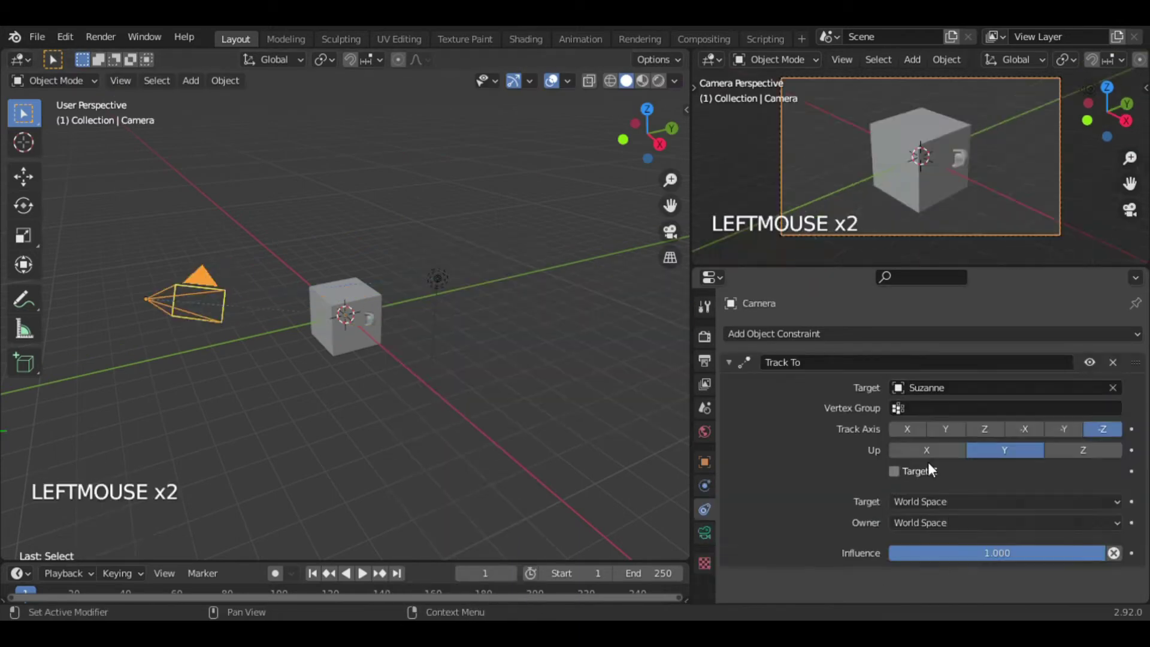
- Try moving the monkey freely and along the Y axis to check that the camera follows it
key(g)
key(Escape)
double_click(371, 320)
key(g)
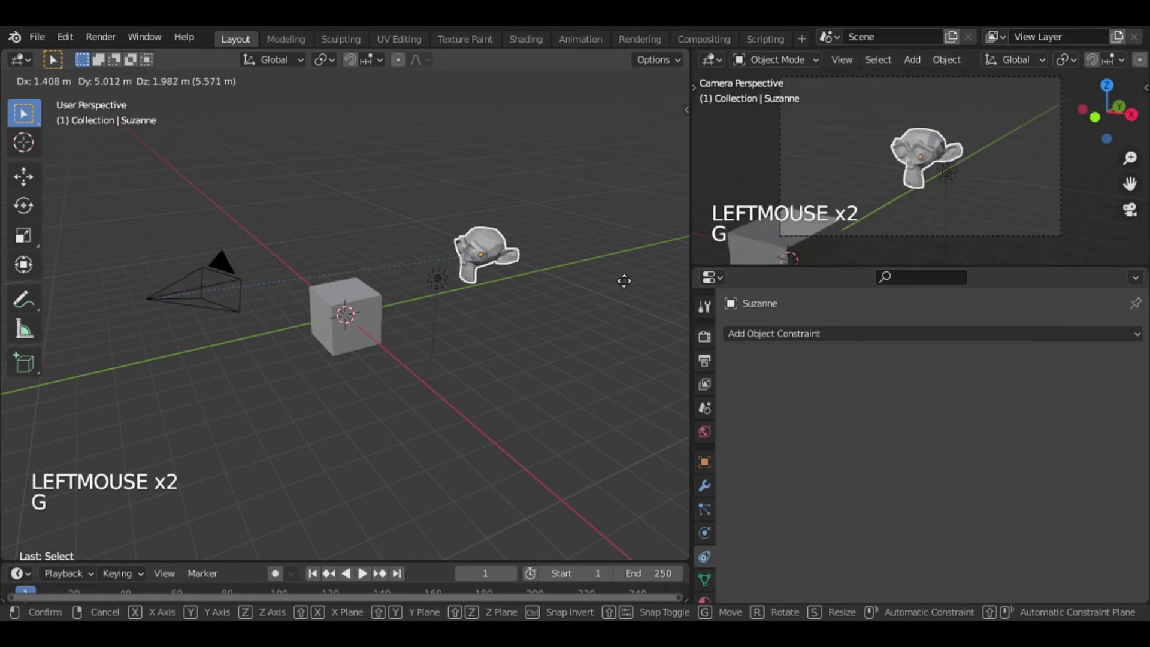
key(y)
key(x)
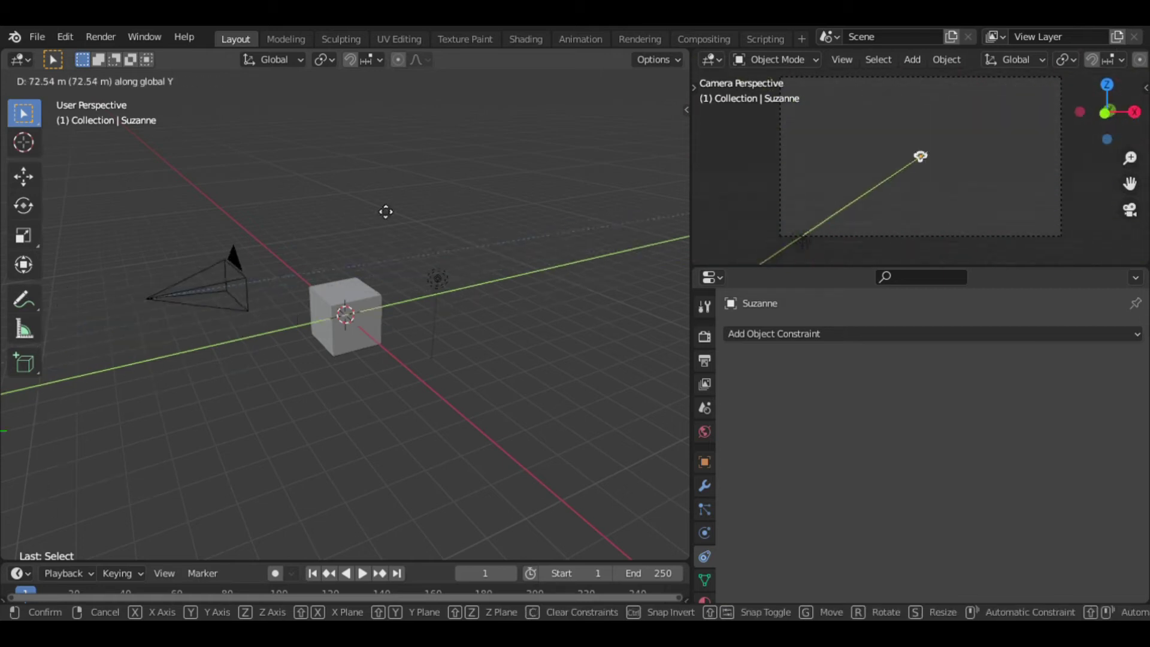
key(Escape)
key(g)
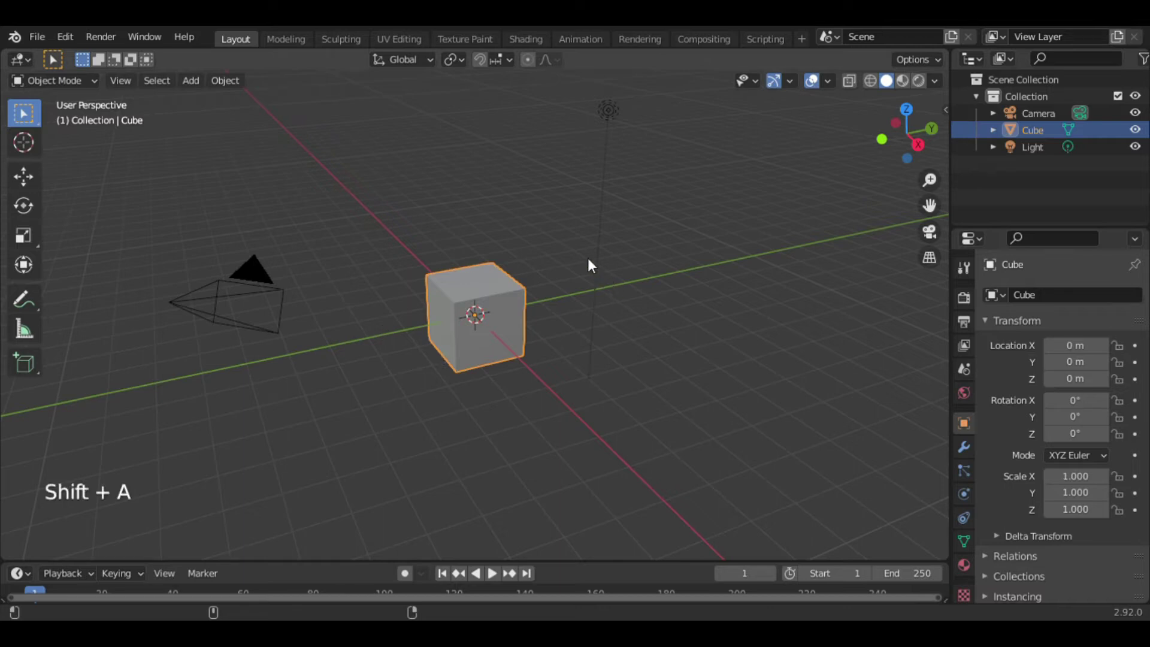
- Add a Bezier circle around the cube and scale it by 7
key(shift+a)
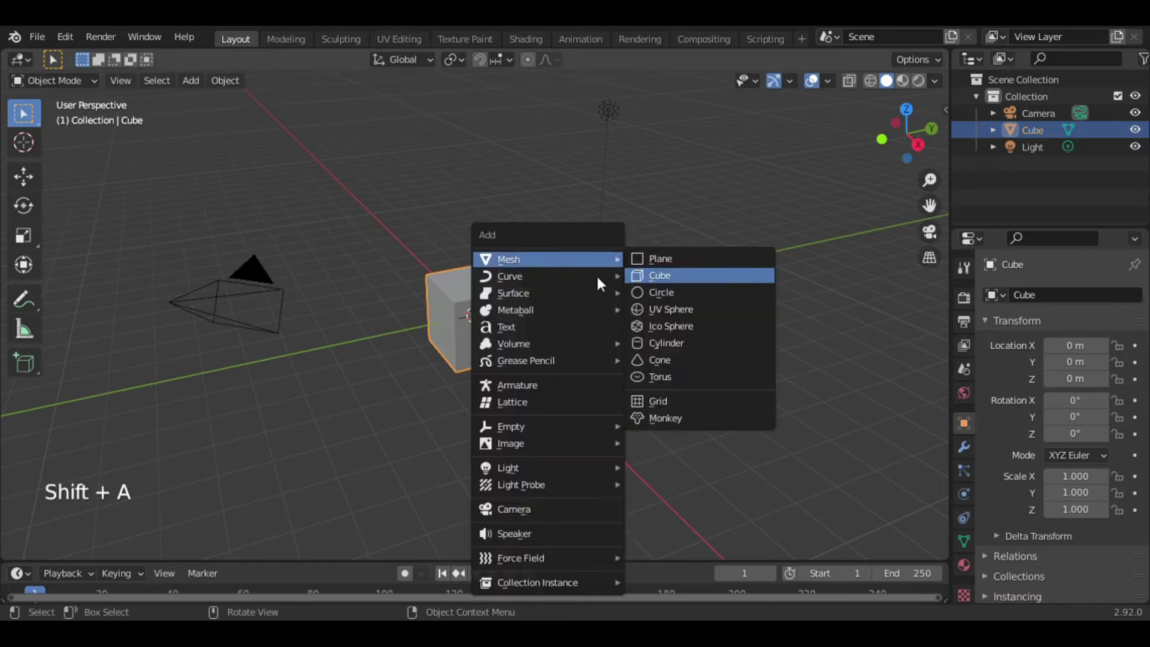
mouse_move(614, 277)
click(667, 293)
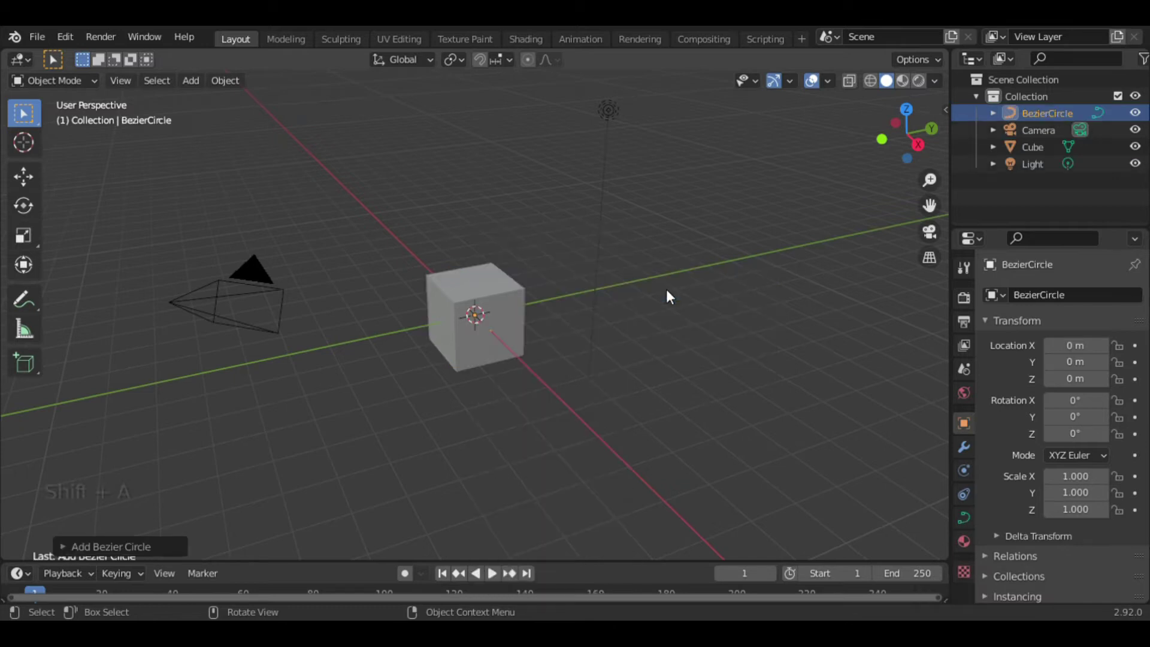
text(s)
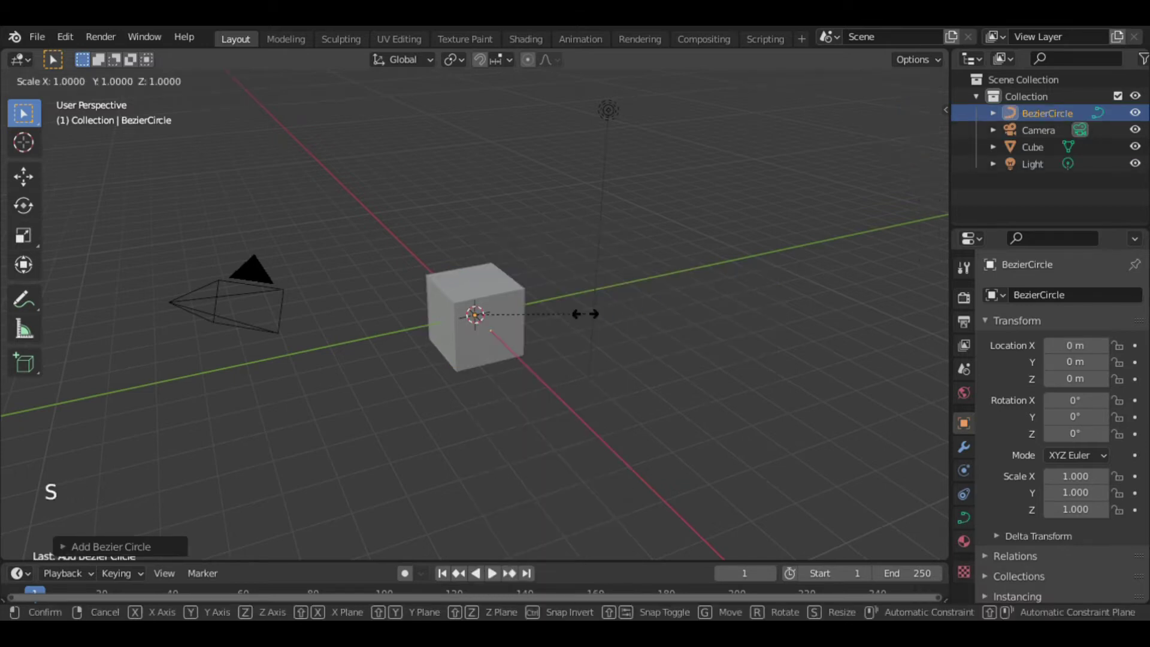
text(5)
key(BackSpace)
text(6)
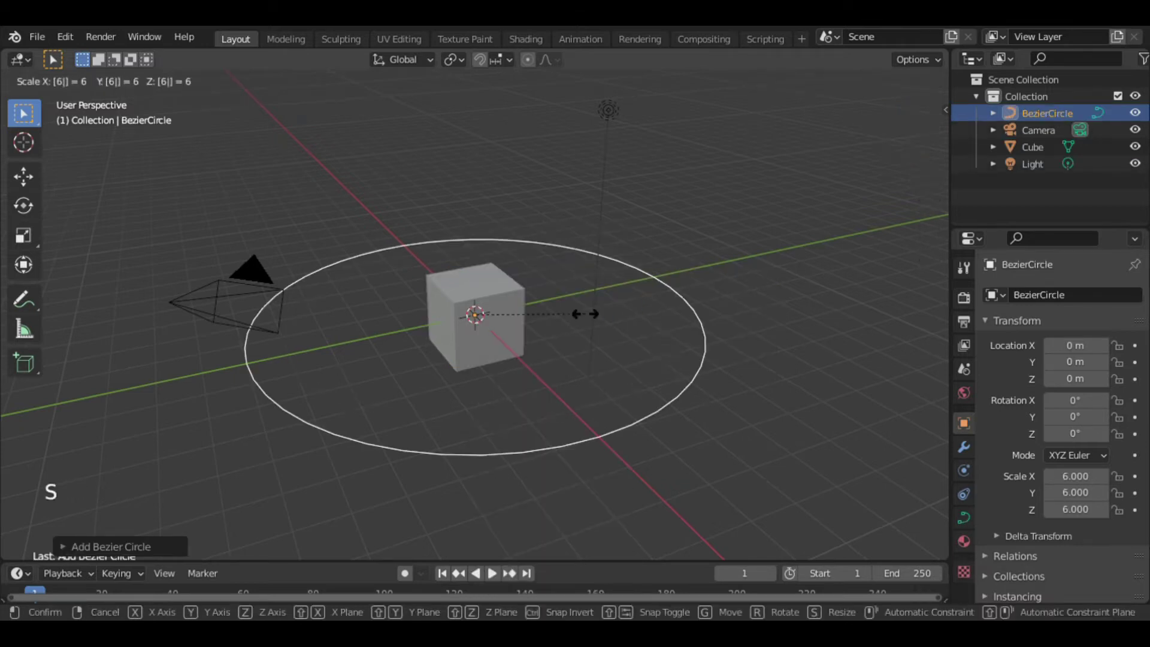
key(BackSpace)
text(7)
key(Return)
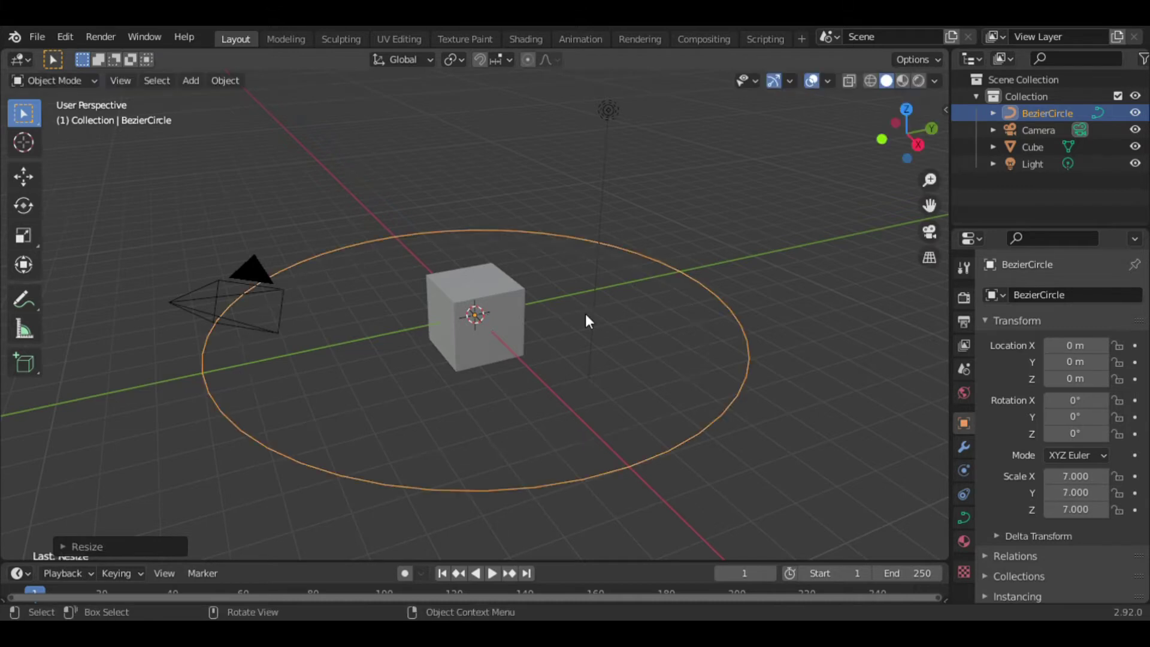
- Raise the Bezier circle 5 m along the Z axis
text(gz)
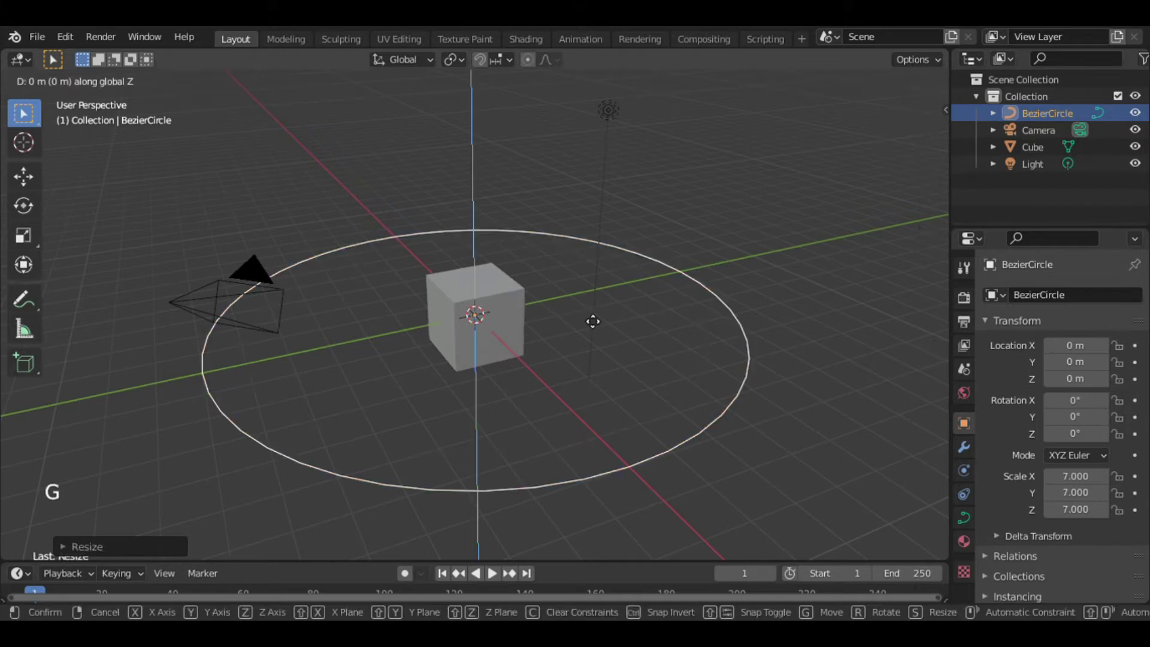
text(5)
key(Return)
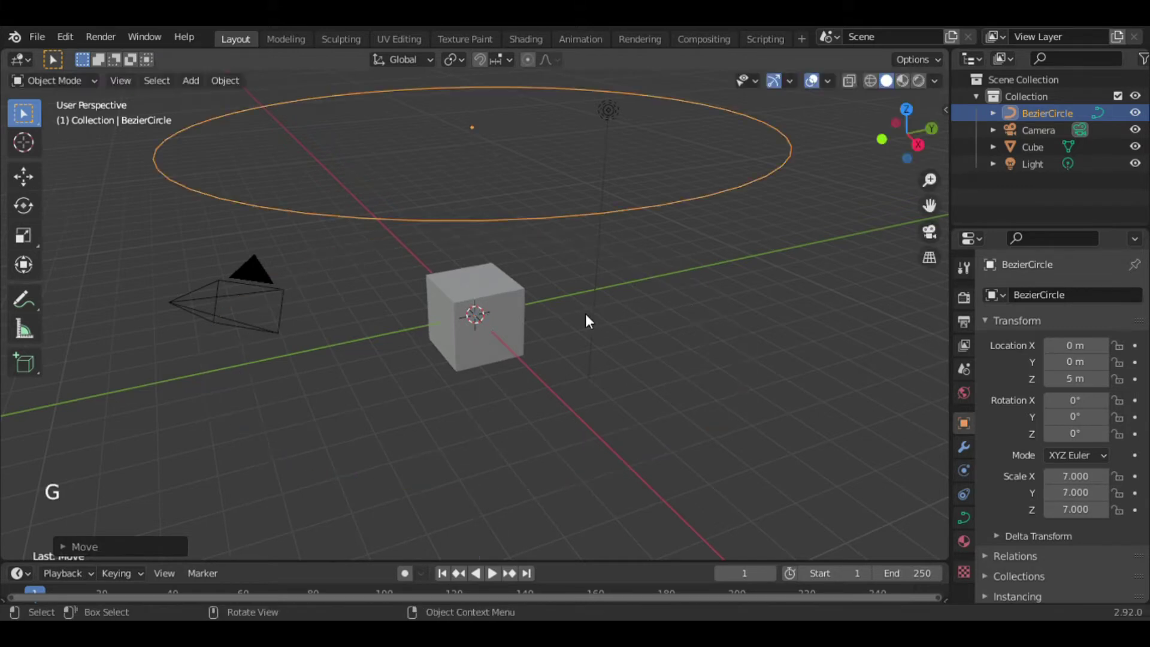
- Snap the 3D cursor to the Bezier circle's control point on the negative Y side, working in Edit Mode
click(915, 145)
click(911, 146)
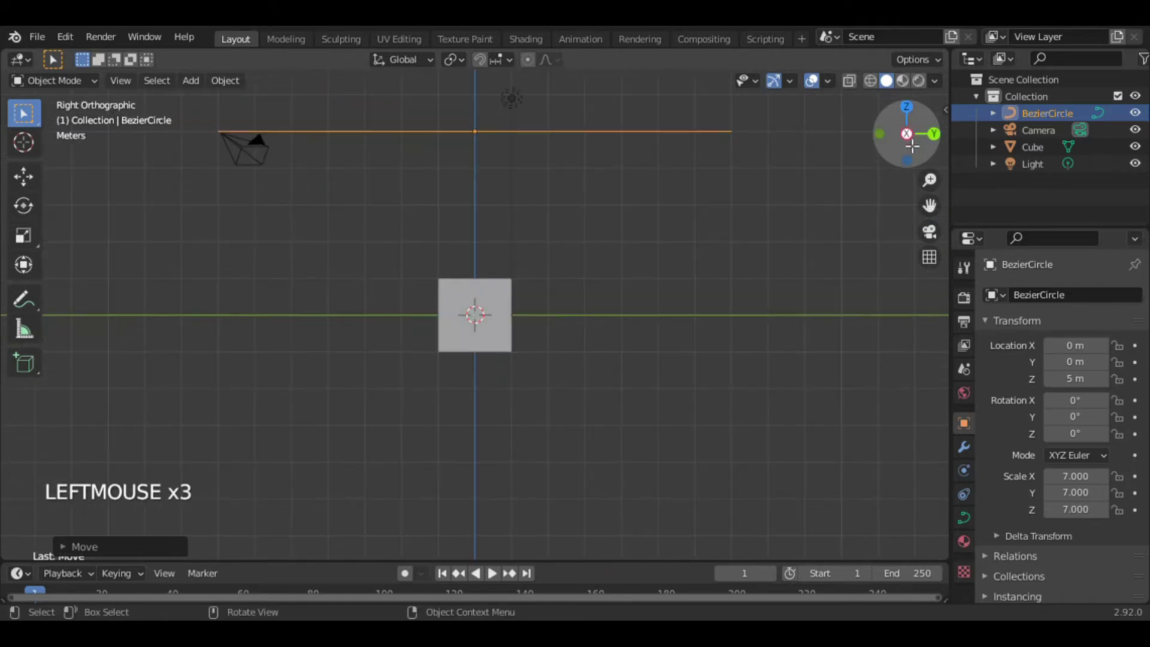
drag(911, 147, 898, 138)
key(Tab)
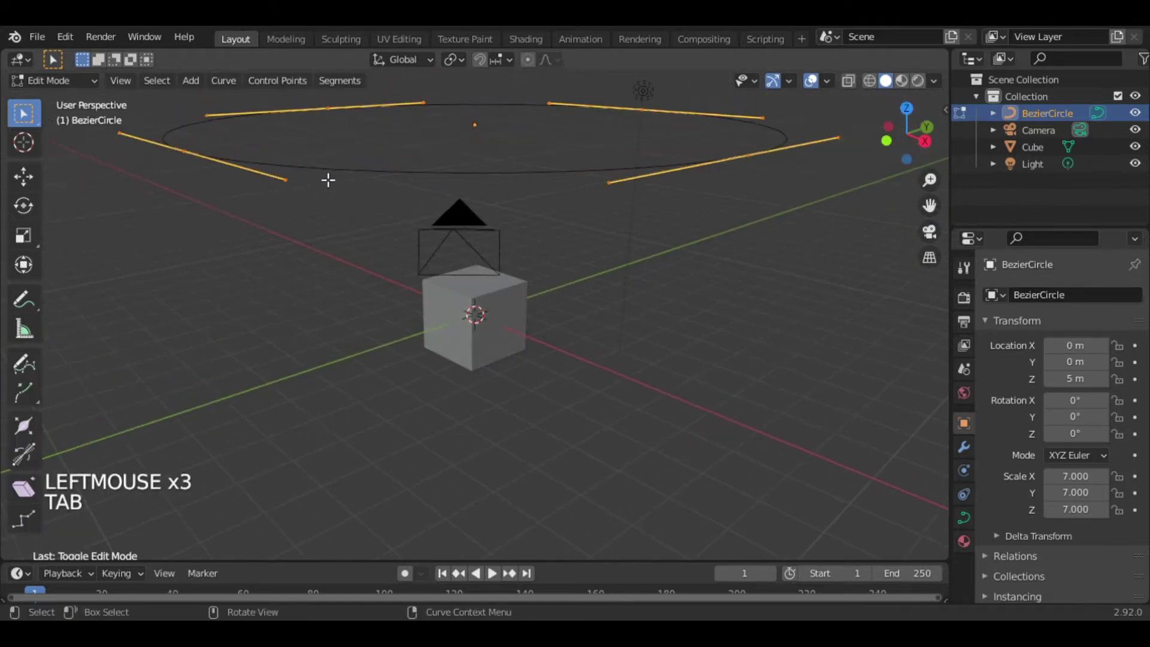
click(203, 161)
key(shift+s)
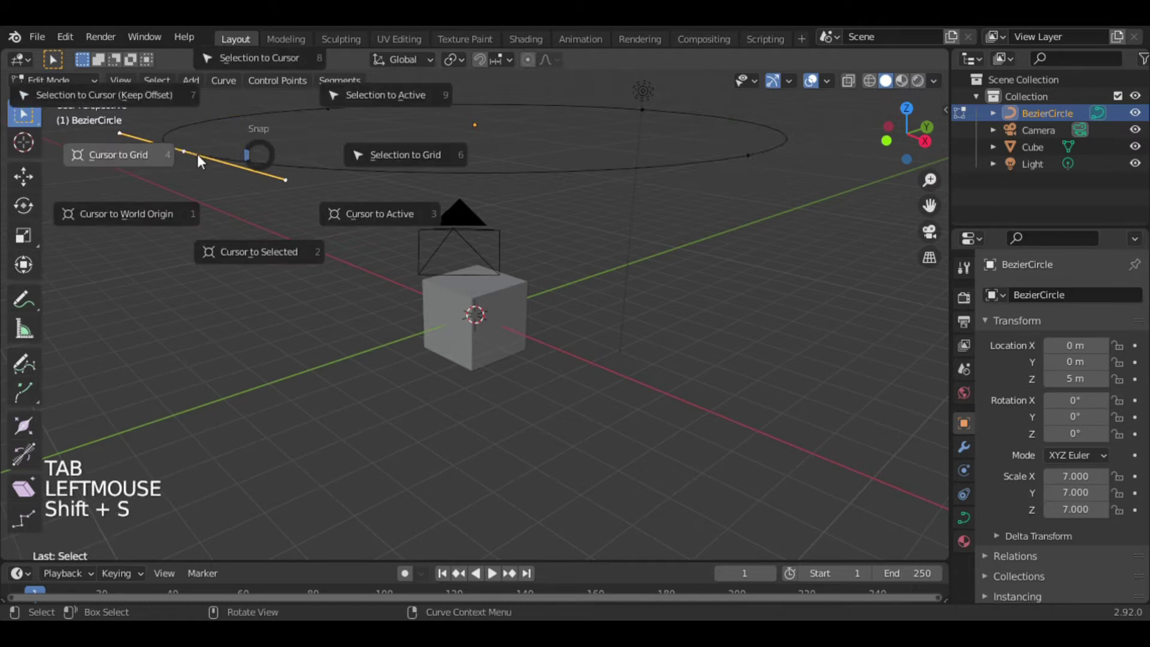
click(268, 277)
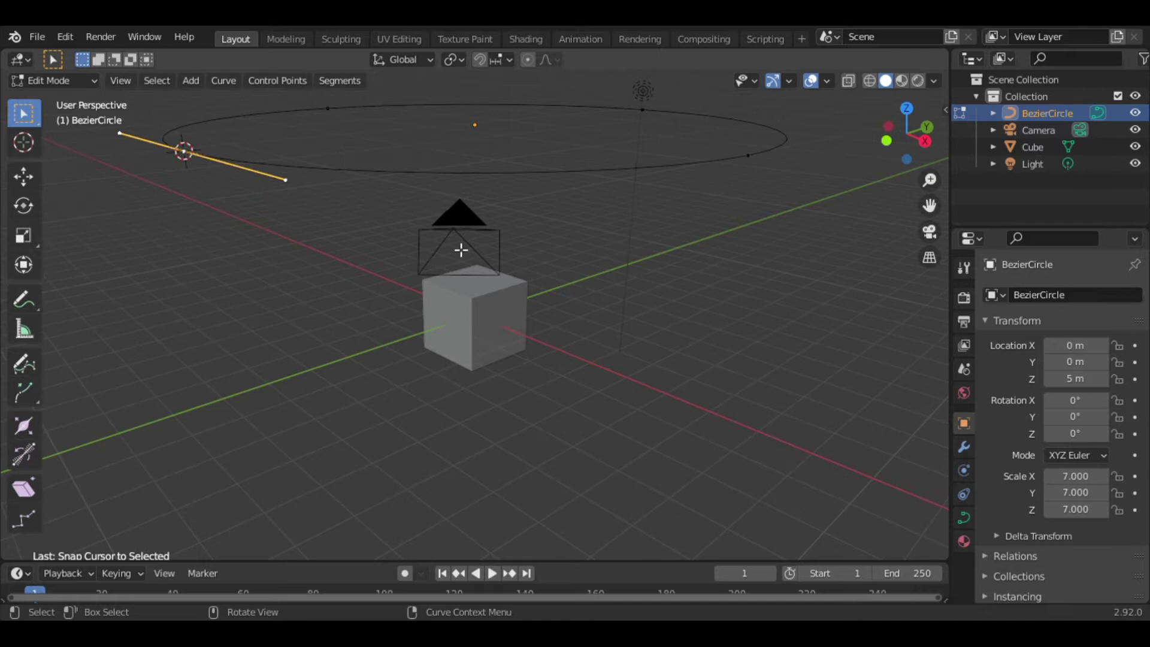
key(Tab)
- Snap the camera to the 3D cursor on the Bezier circle
click(454, 227)
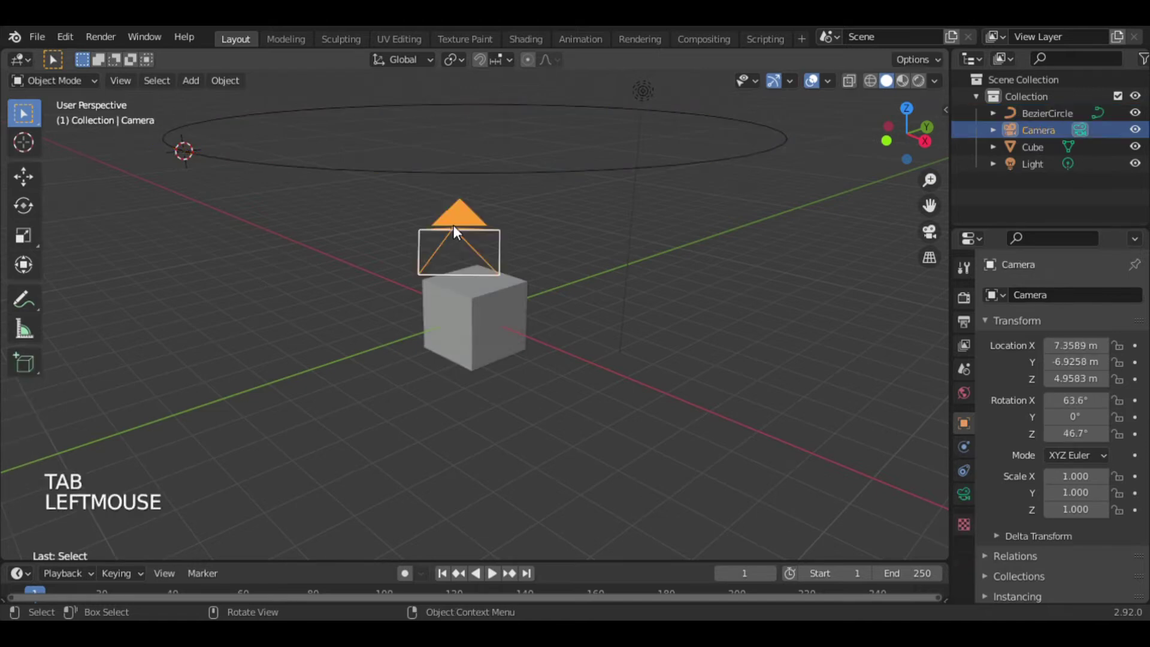
key(shift+a)
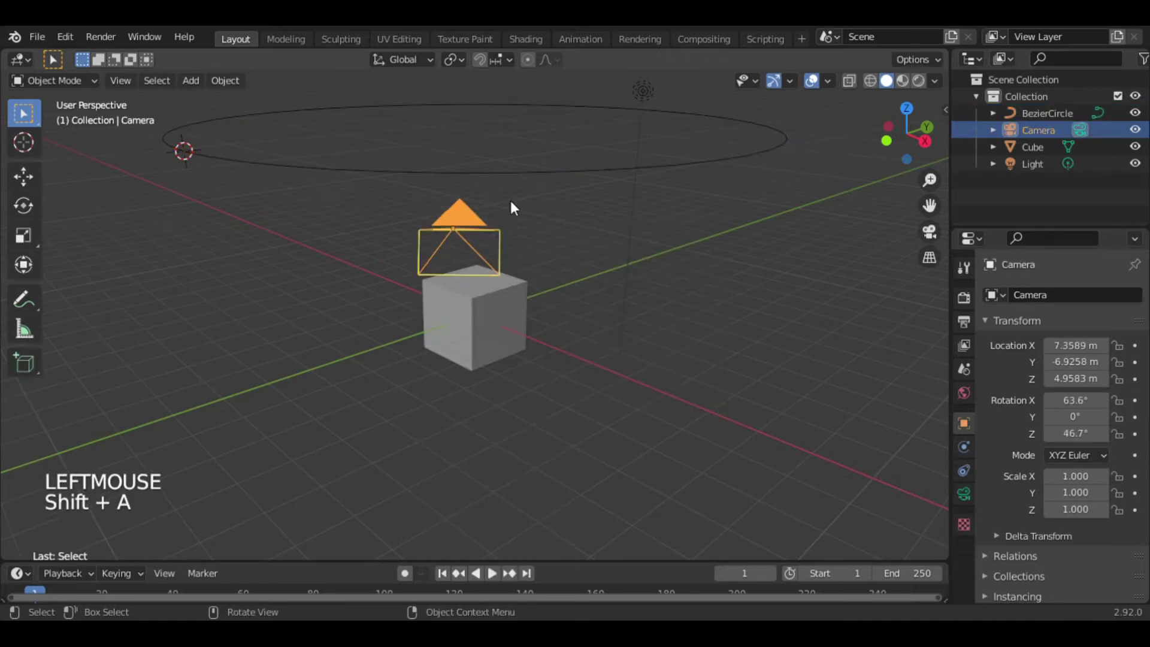
key(shift+s)
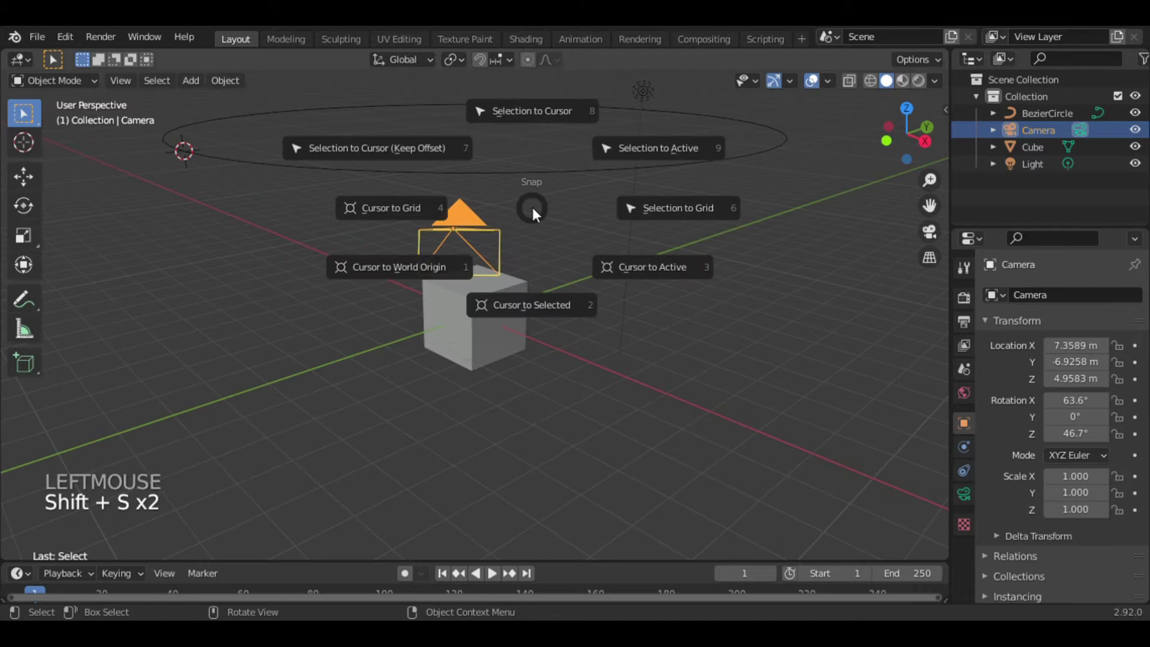
click(530, 123)
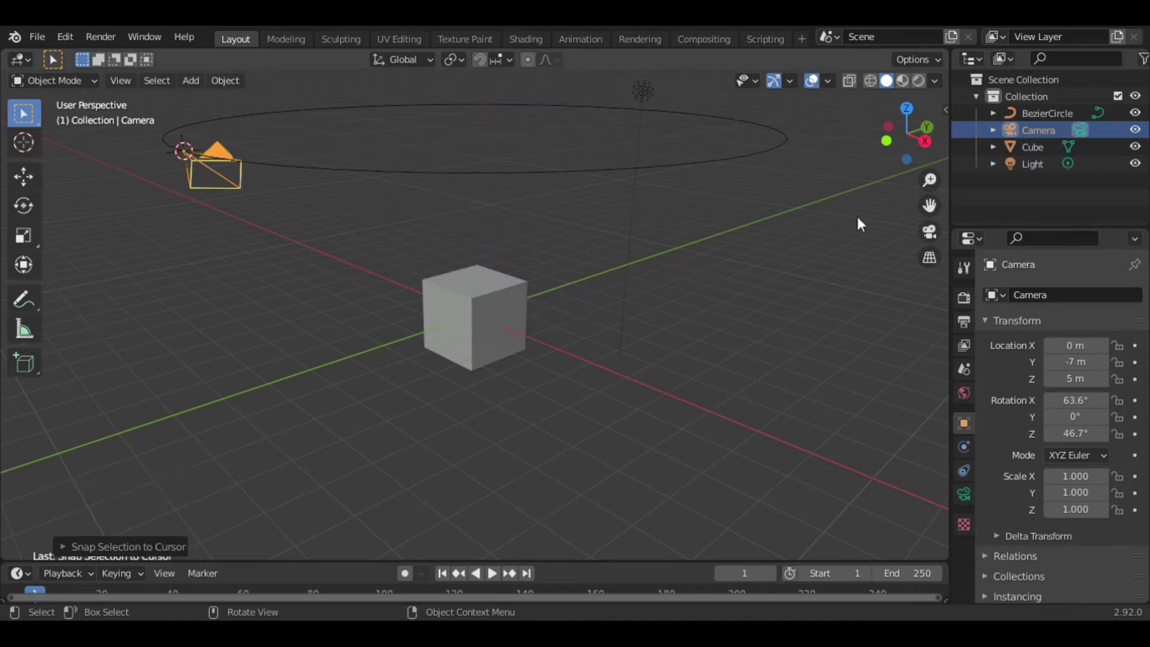
click(841, 228)
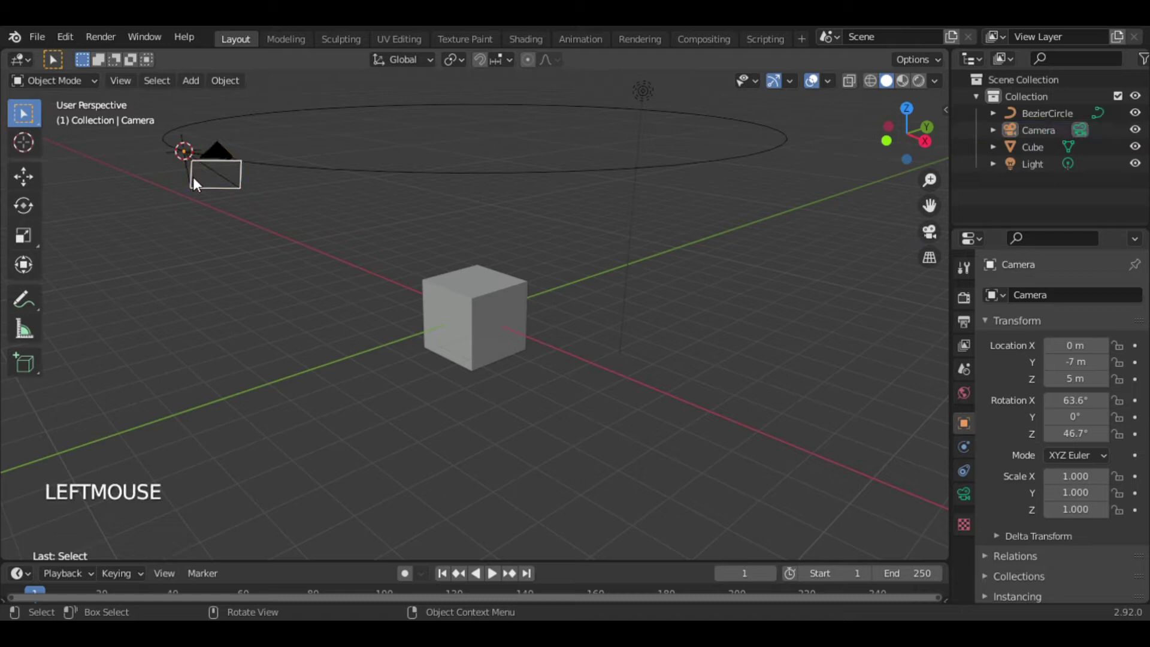
- In camera view, rotate the camera about global Z to about 0° and about global X to about 54°, framing the cube
click(188, 159)
click(932, 231)
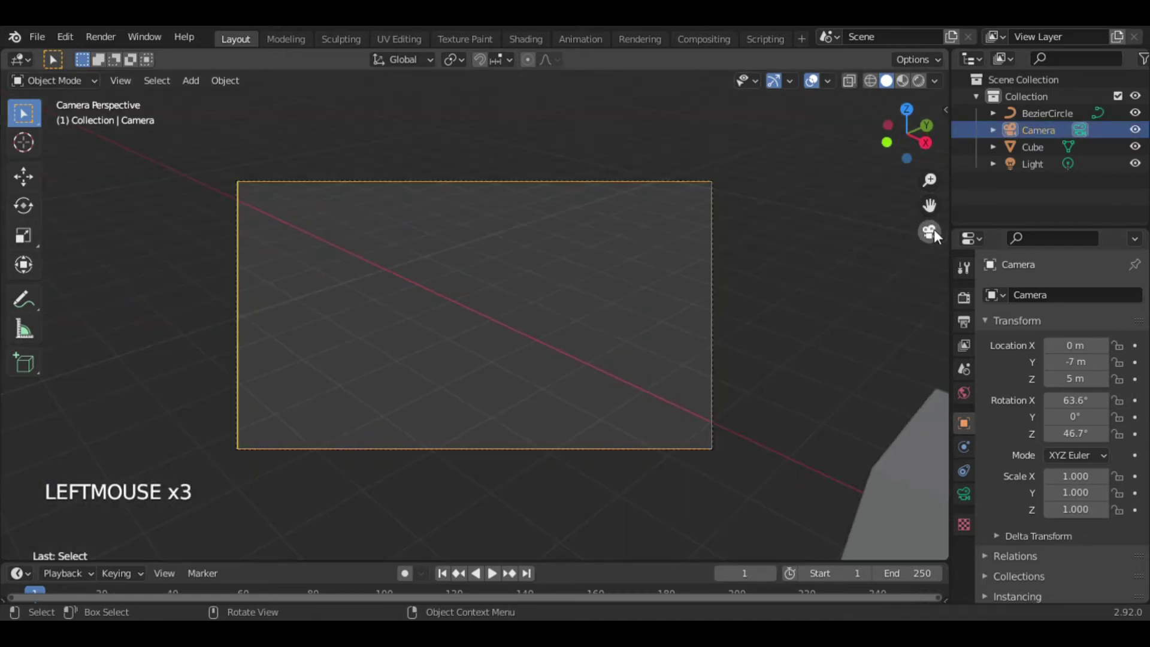
key(r)
key(z)
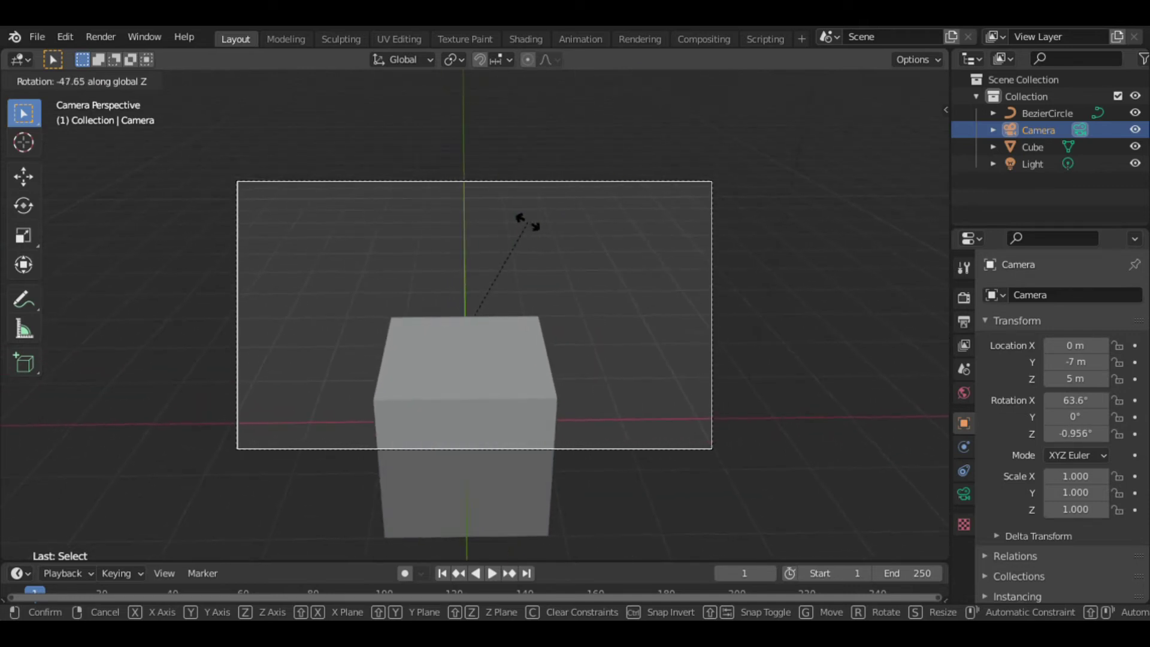
click(528, 219)
key(r)
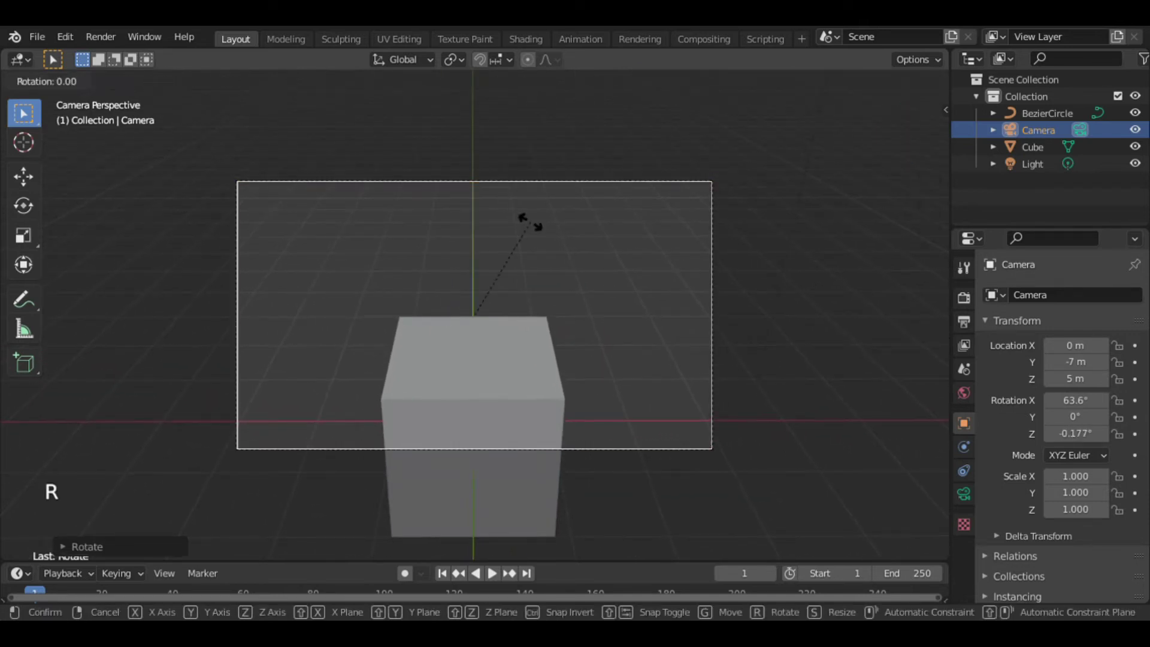
key(x)
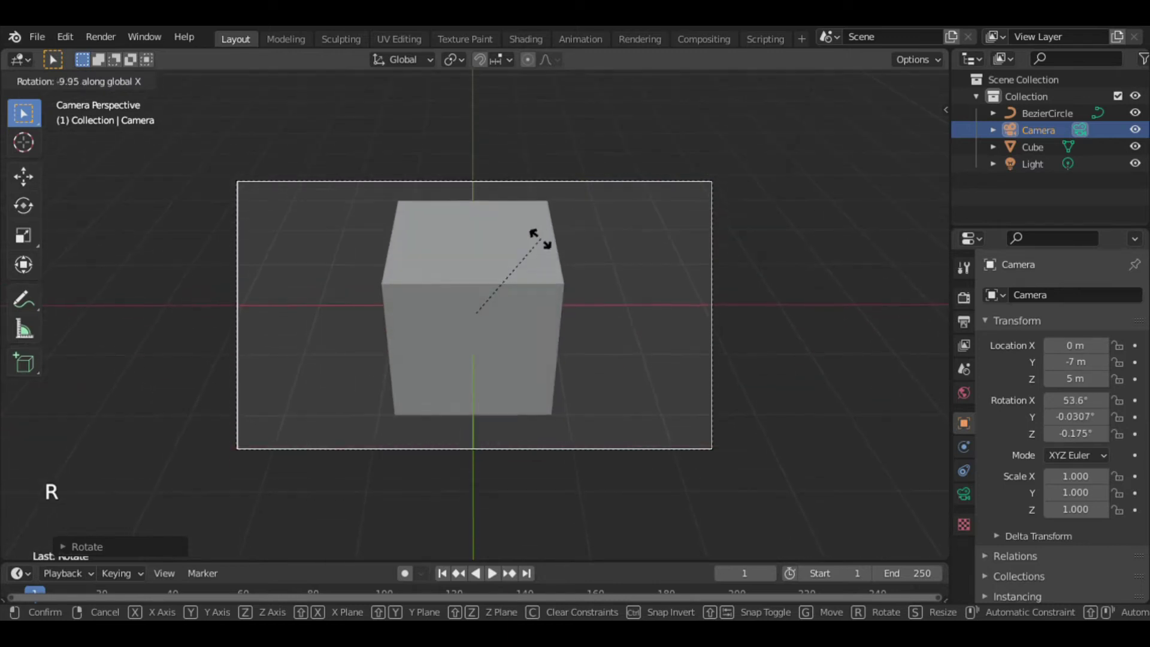
click(541, 239)
- Parent the camera to the Bezier circle with the Follow Path option
drag(906, 145, 875, 135)
mouse_move(931, 182)
mouse_down()
mouse_move(931, 211)
mouse_move(933, 188)
mouse_up()
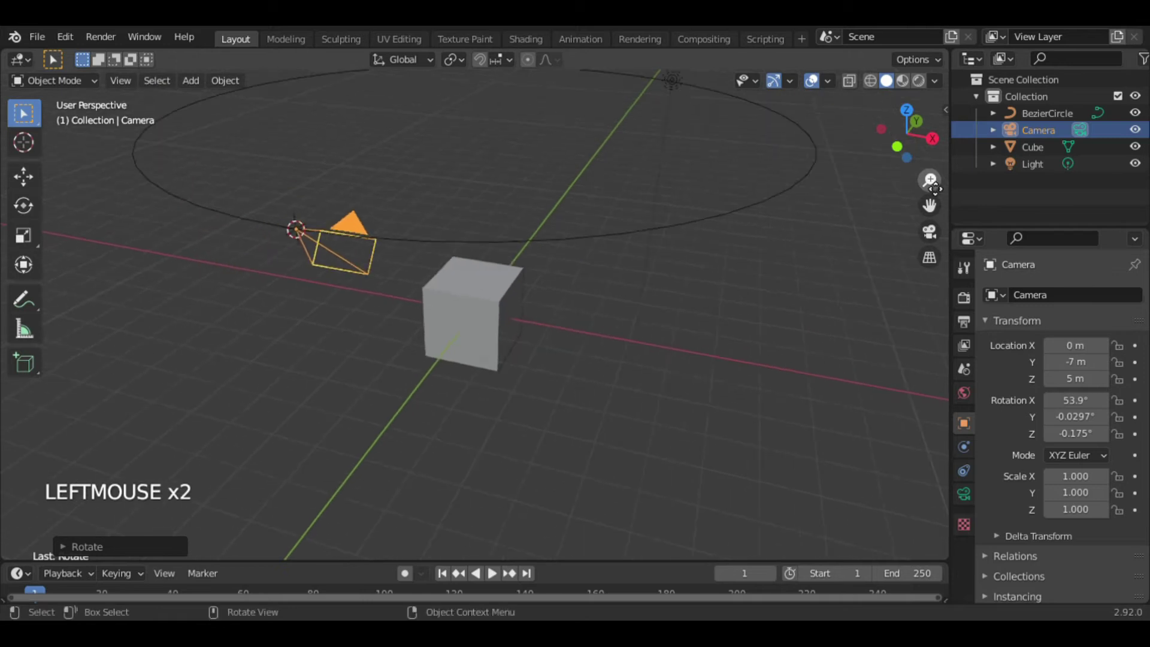
shift+click(653, 225)
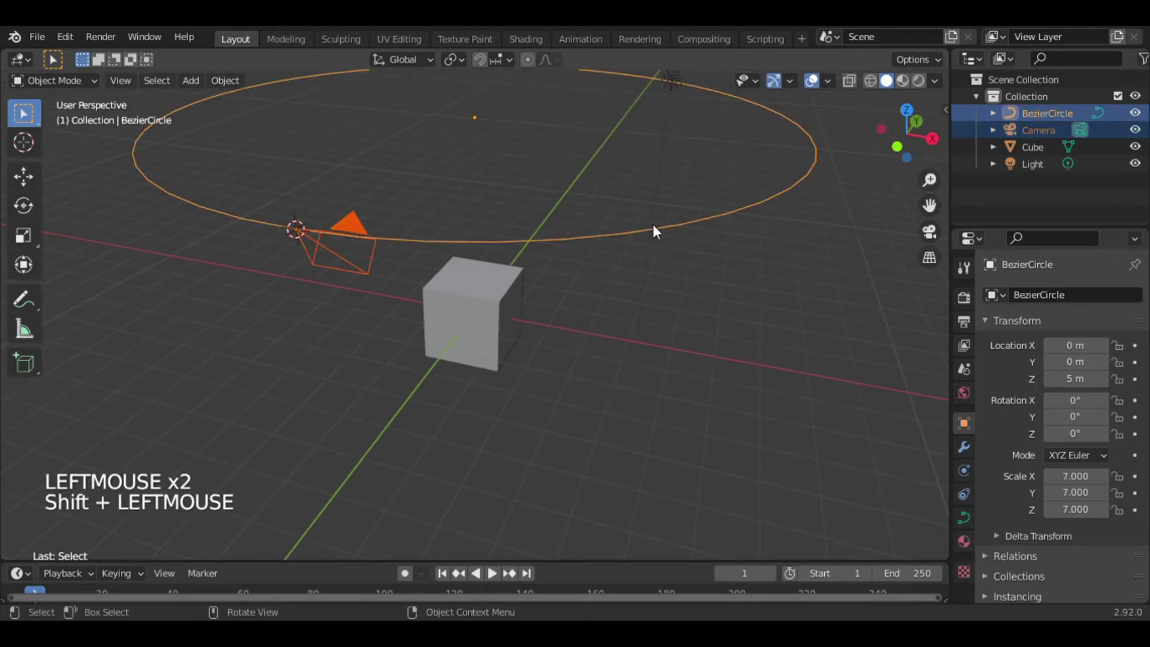
key(ctrl+p)
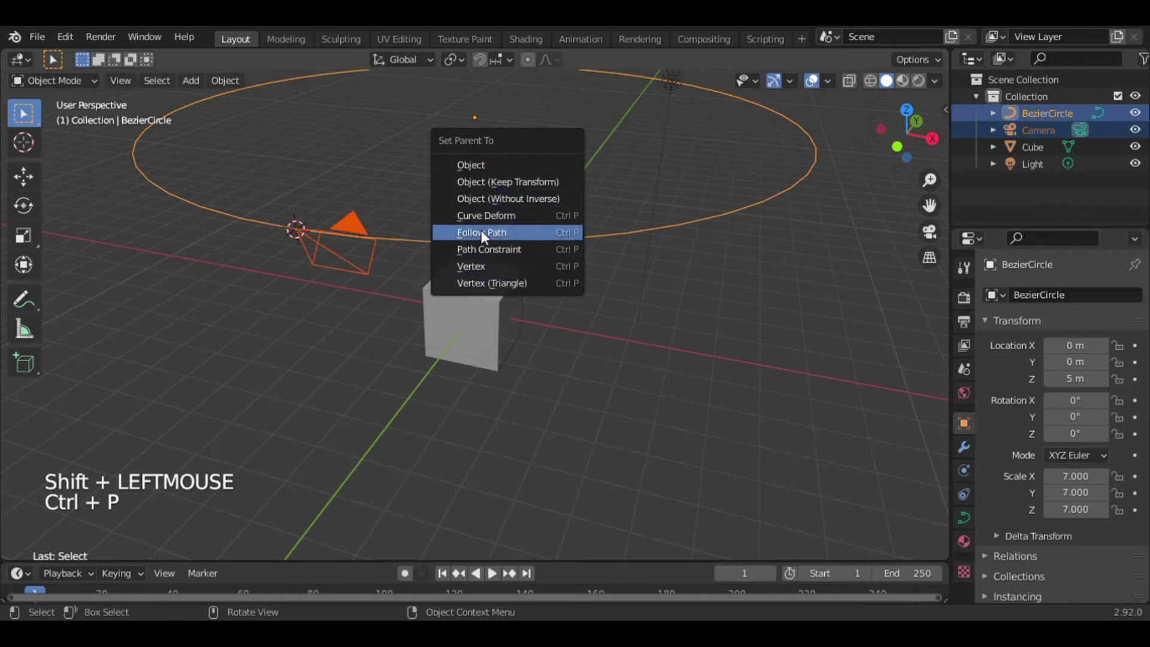
click(500, 235)
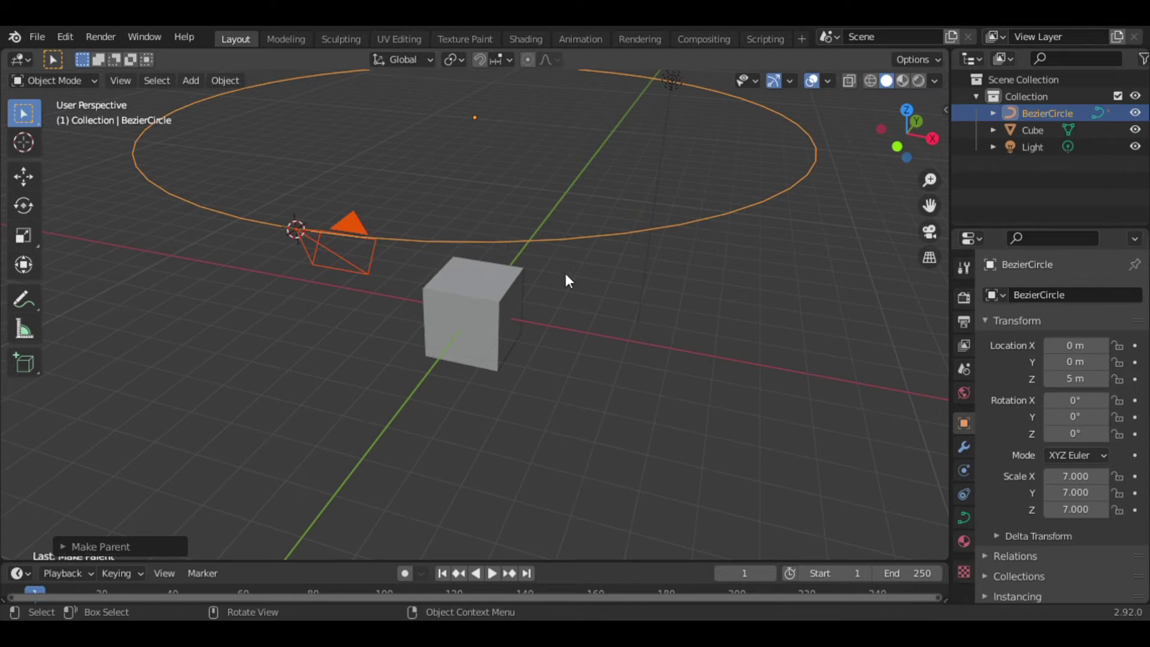
- Play the animation and watch the camera's movement from the viewport and through the camera view
click(628, 317)
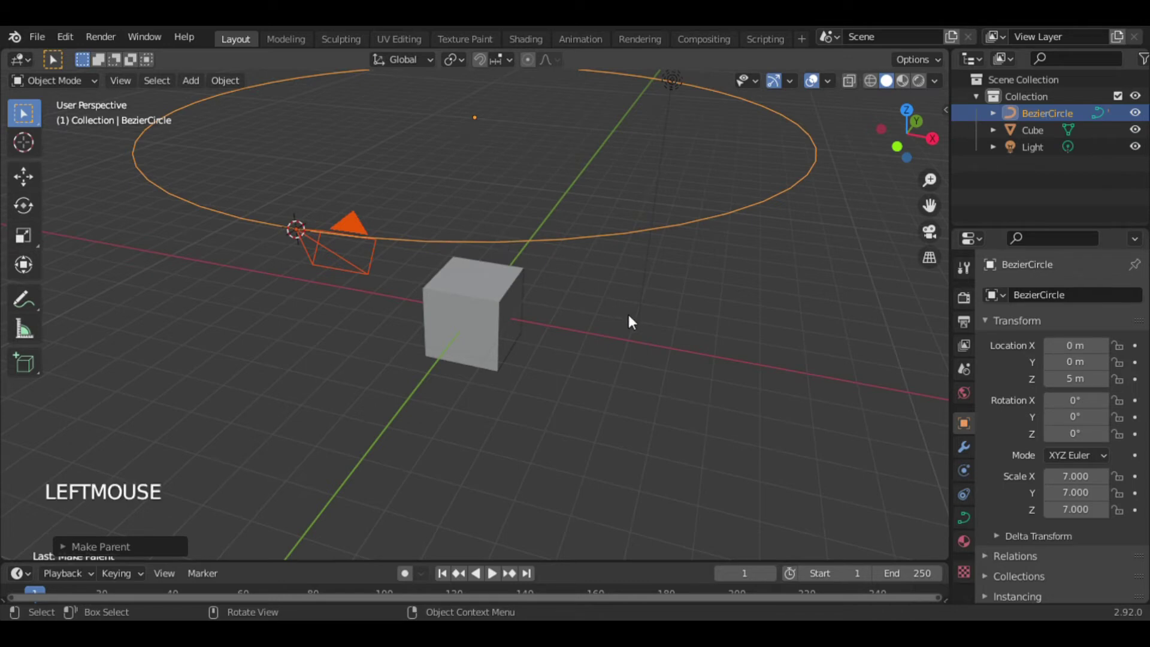
key(space)
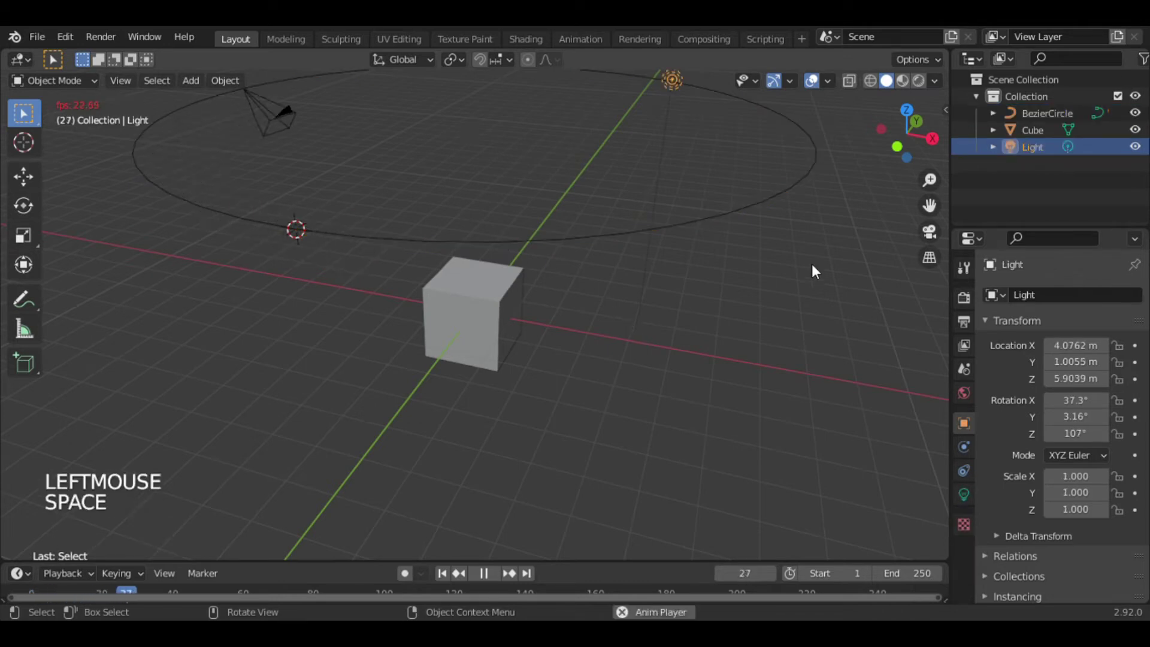
click(929, 231)
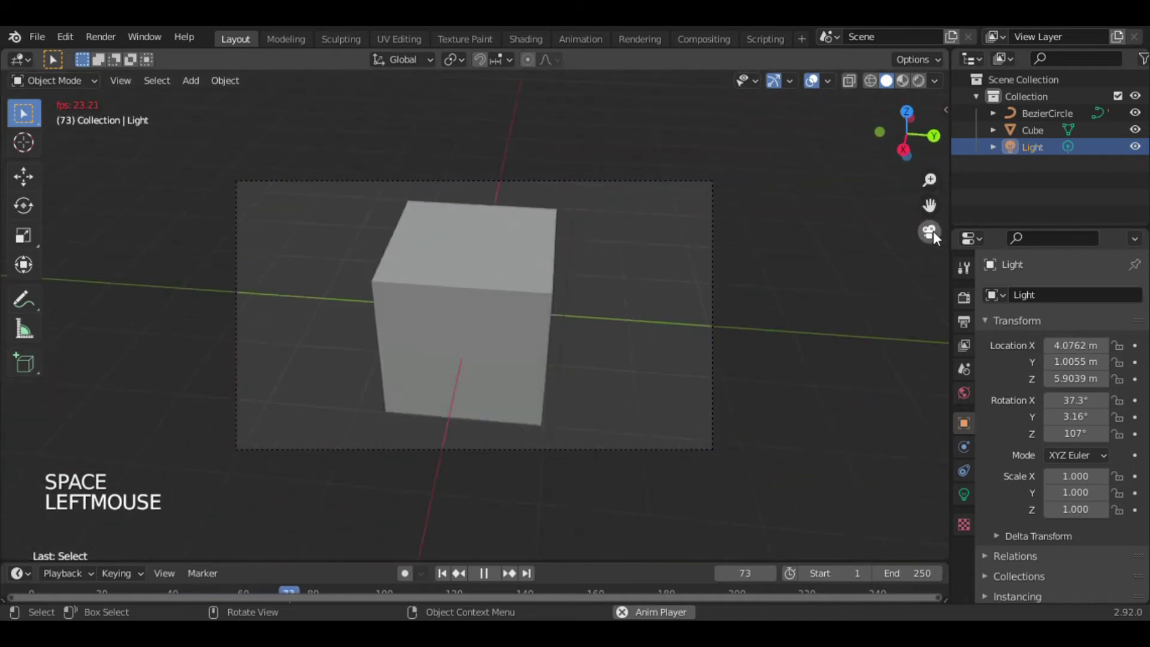
key(space)
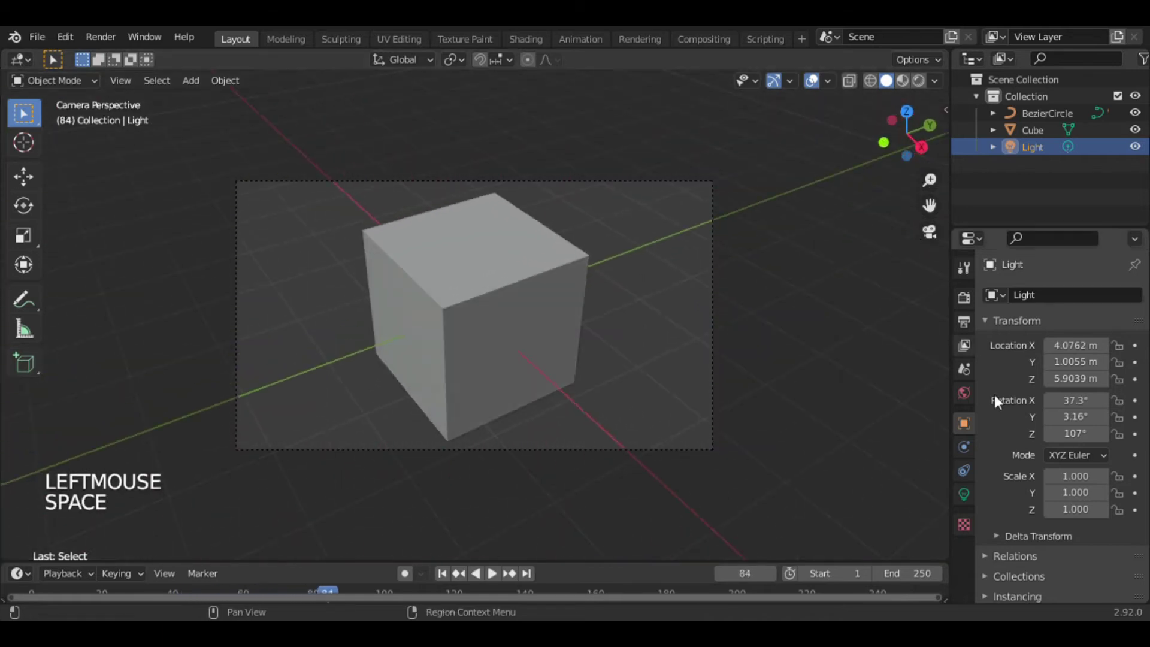
- Set the animation's end frame to 100 and replay it from the first frame
click(911, 575)
text(100)
key(Return)
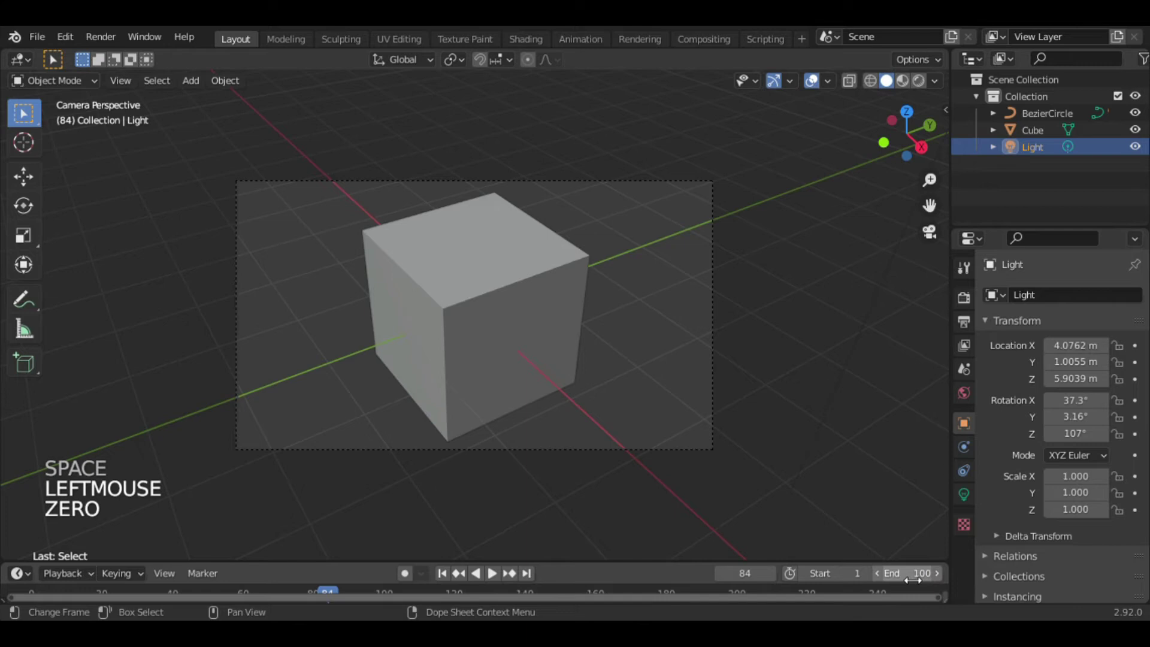
key(shift+Left)
click(857, 376)
key(space)
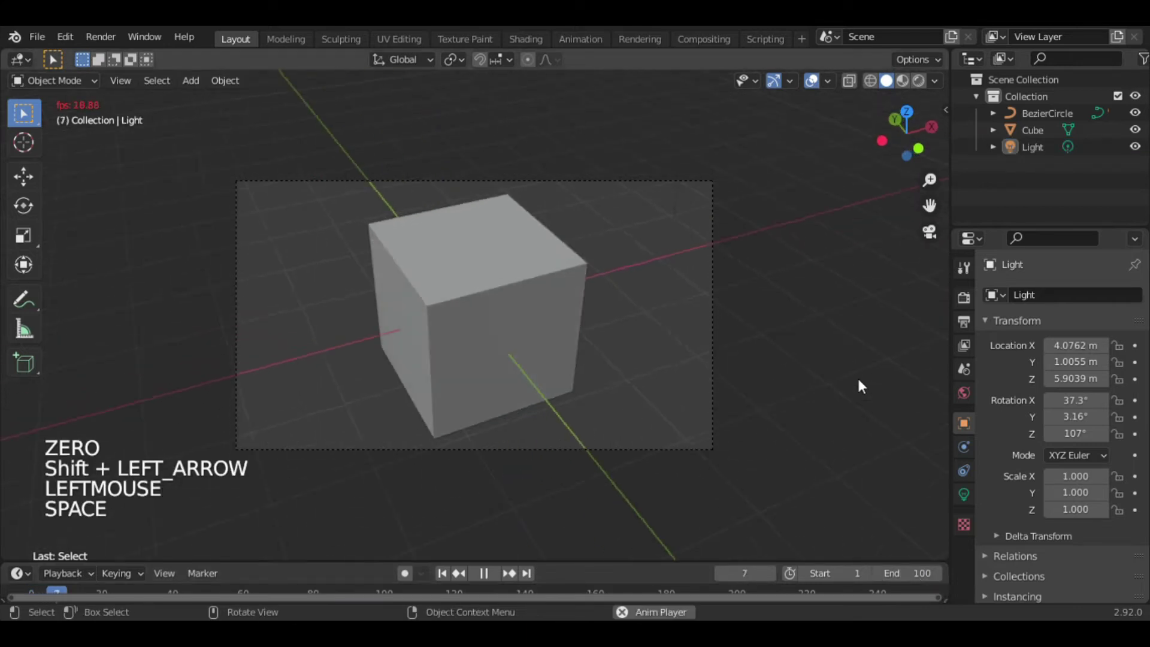
- Turn the Outliner area into a second 3D Viewport and enlarge it, framing the cube and the whole camera path
click(970, 59)
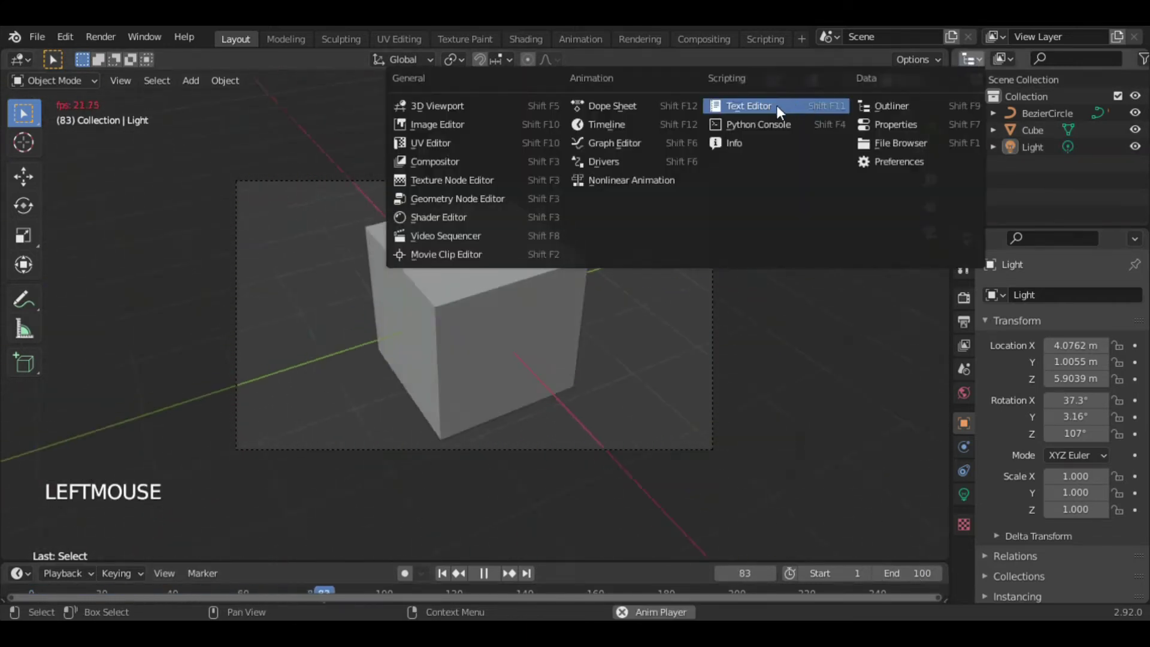
click(442, 104)
drag(957, 171, 675, 172)
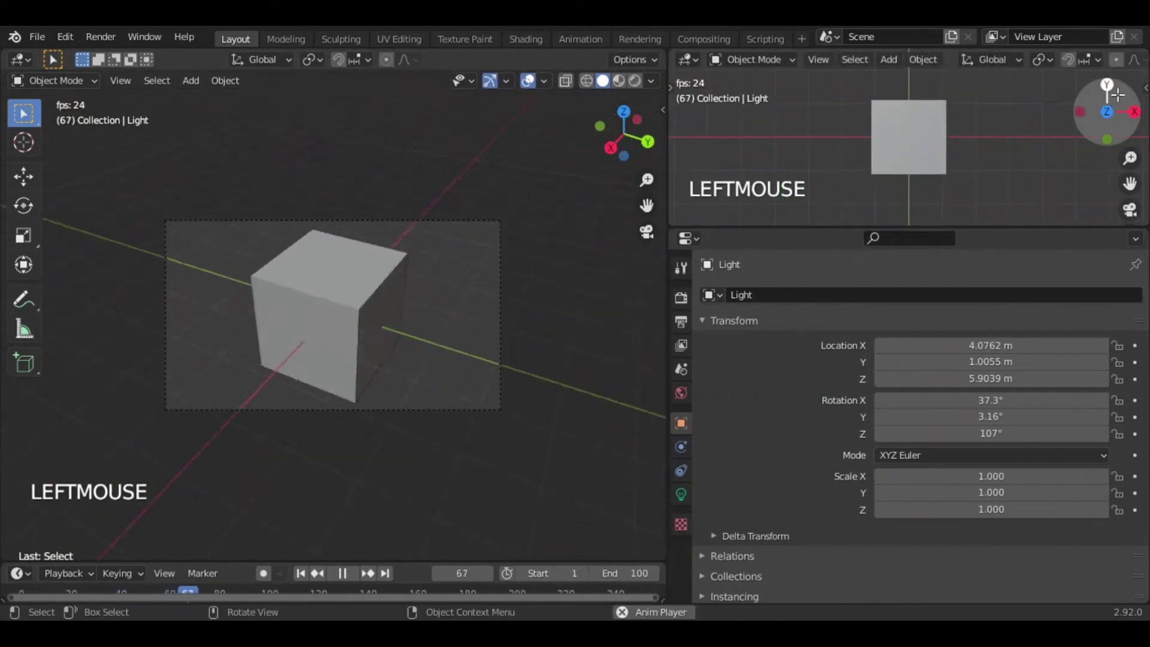
drag(1108, 96, 1072, 39)
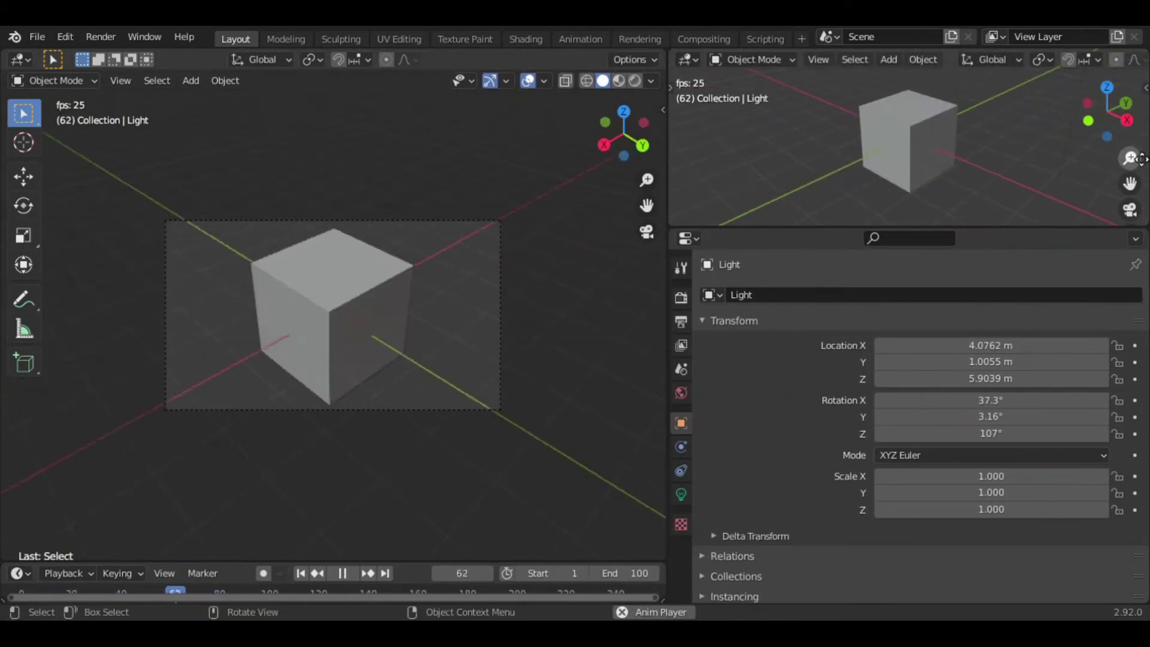
drag(1129, 158, 1129, 210)
mouse_move(1107, 112)
mouse_down()
mouse_move(1066, 114)
mouse_move(1091, 101)
mouse_up()
drag(1130, 184, 1126, 208)
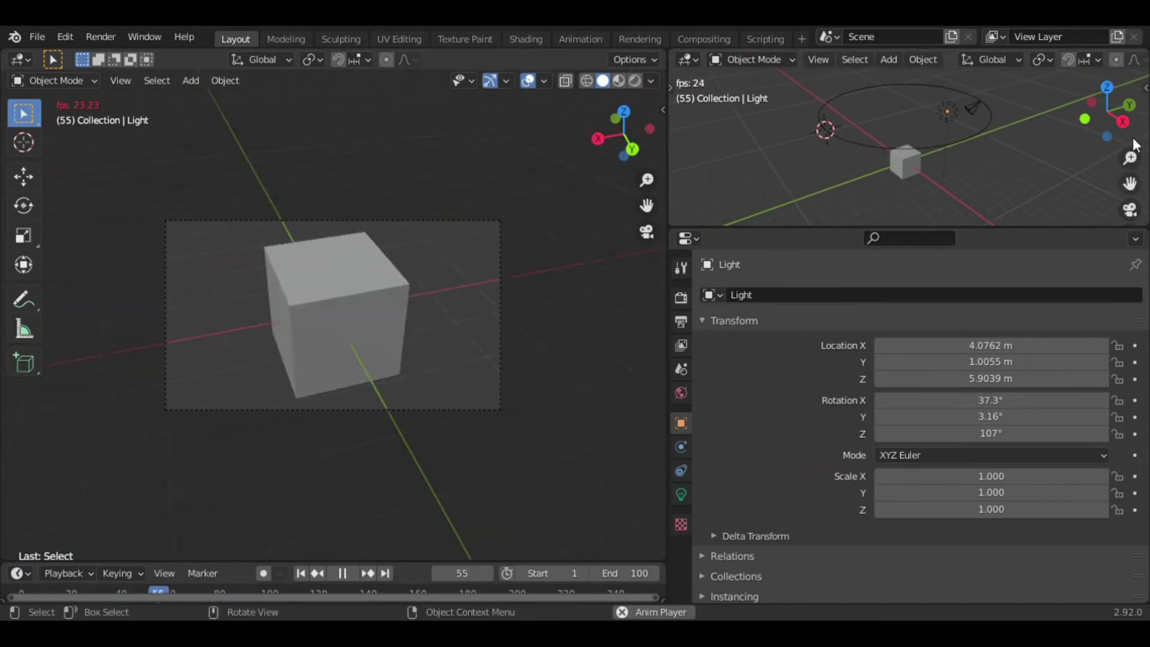
click(980, 228)
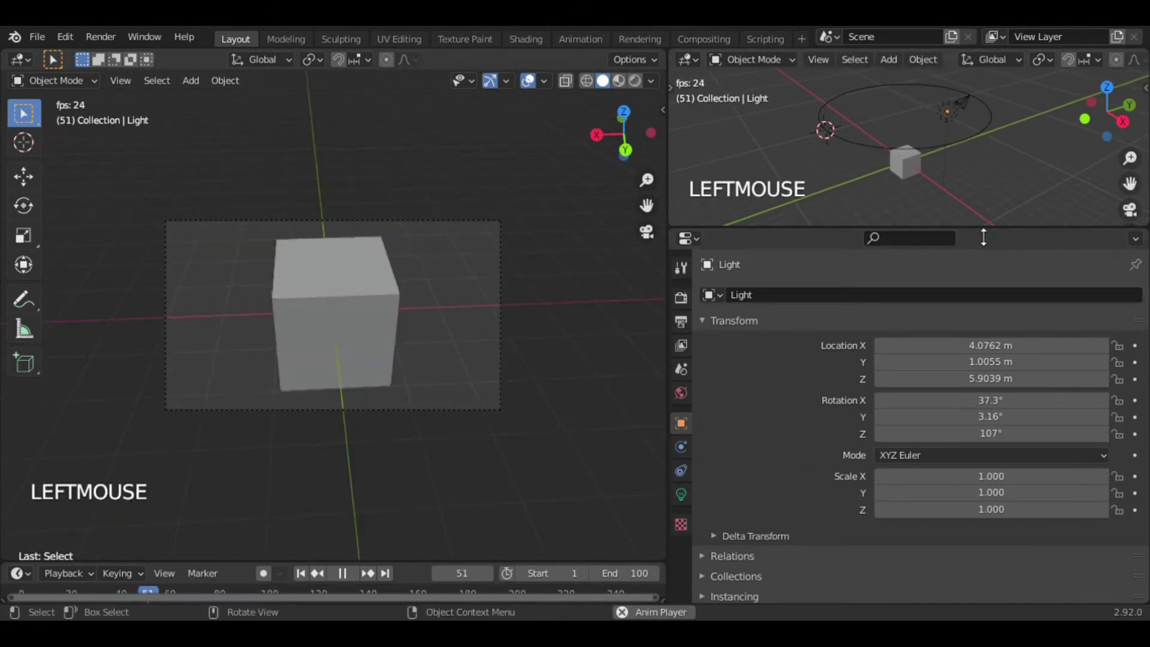
drag(980, 228, 996, 279)
- Examine the camera's orbit from several angles in the second viewport, stop playback and return to the first frame
drag(1107, 112, 970, 114)
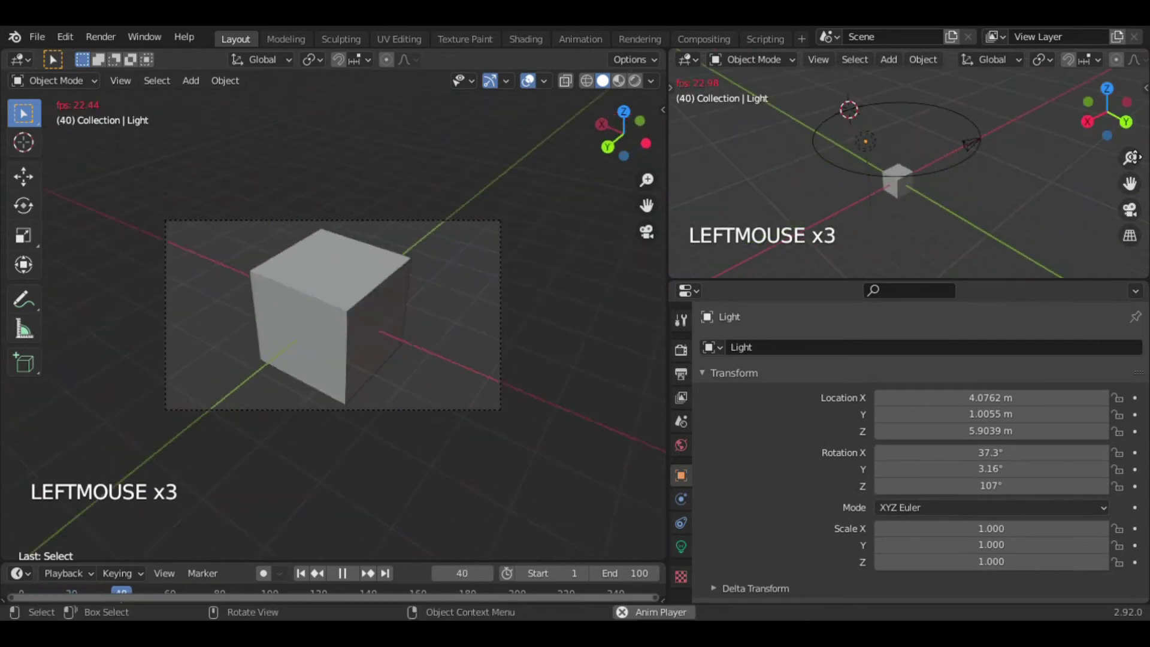
mouse_move(1129, 158)
mouse_down()
mouse_move(1130, 129)
mouse_move(1130, 168)
mouse_up()
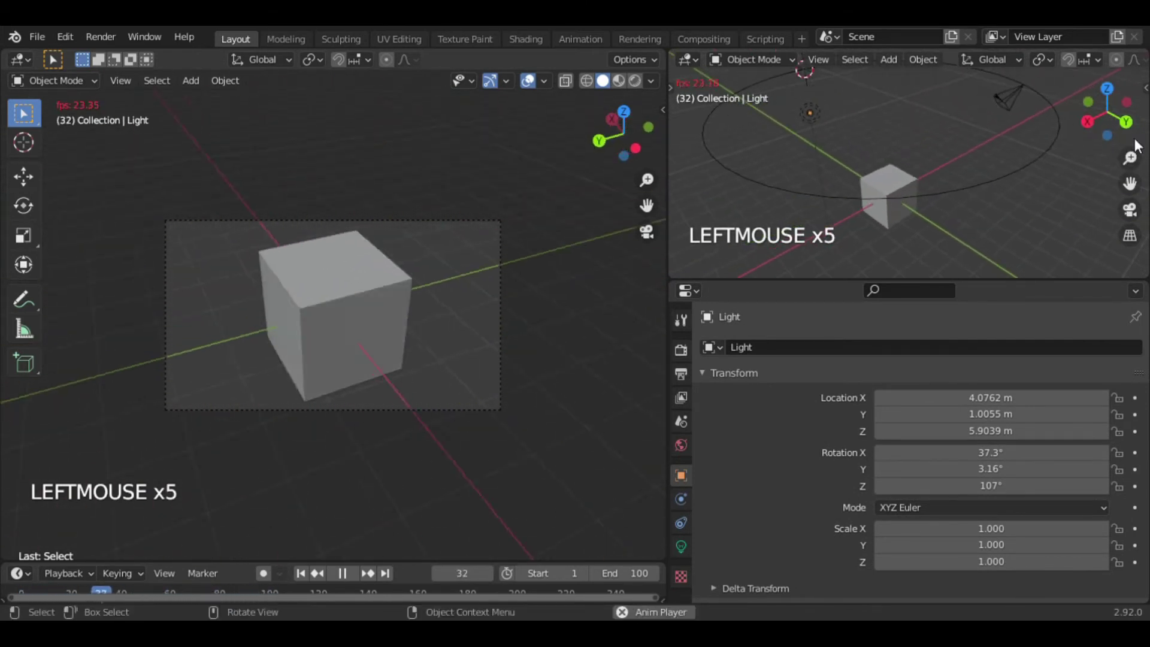
drag(1108, 114, 1132, 115)
key(space)
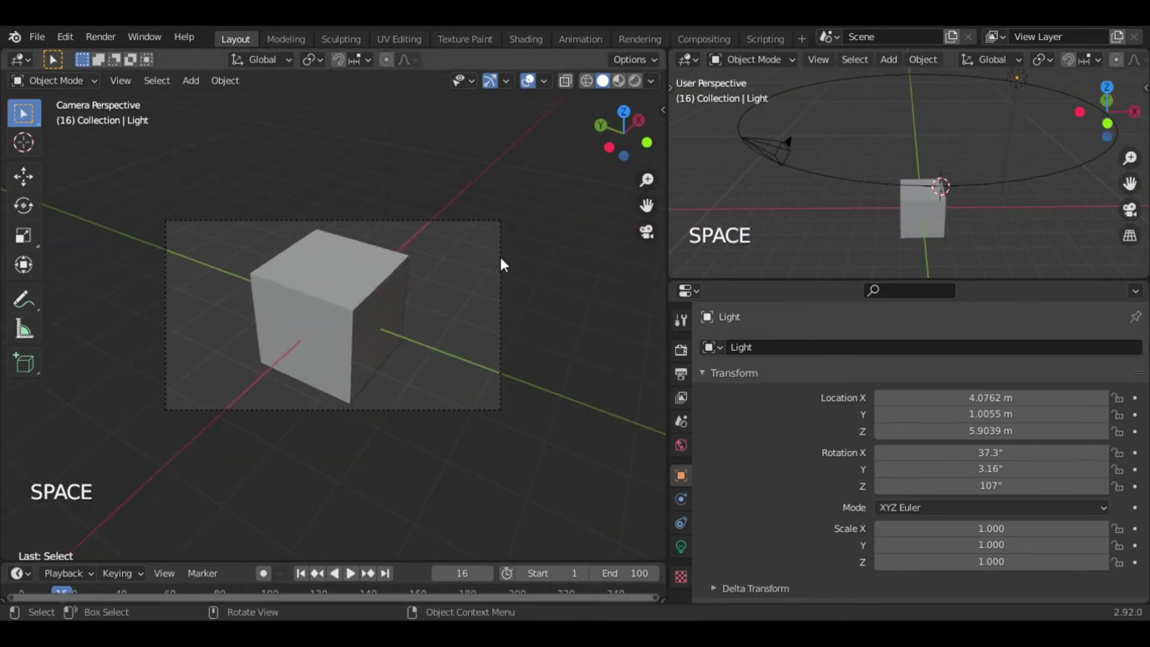
key(shift+Left)
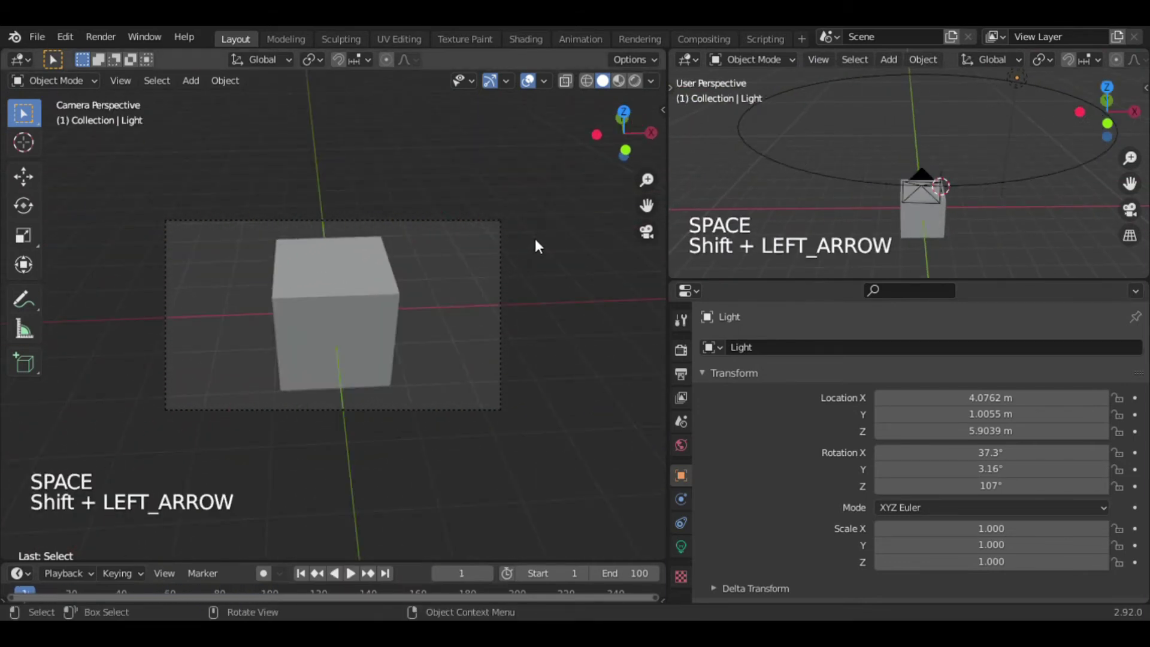
click(536, 245)
click(636, 168)
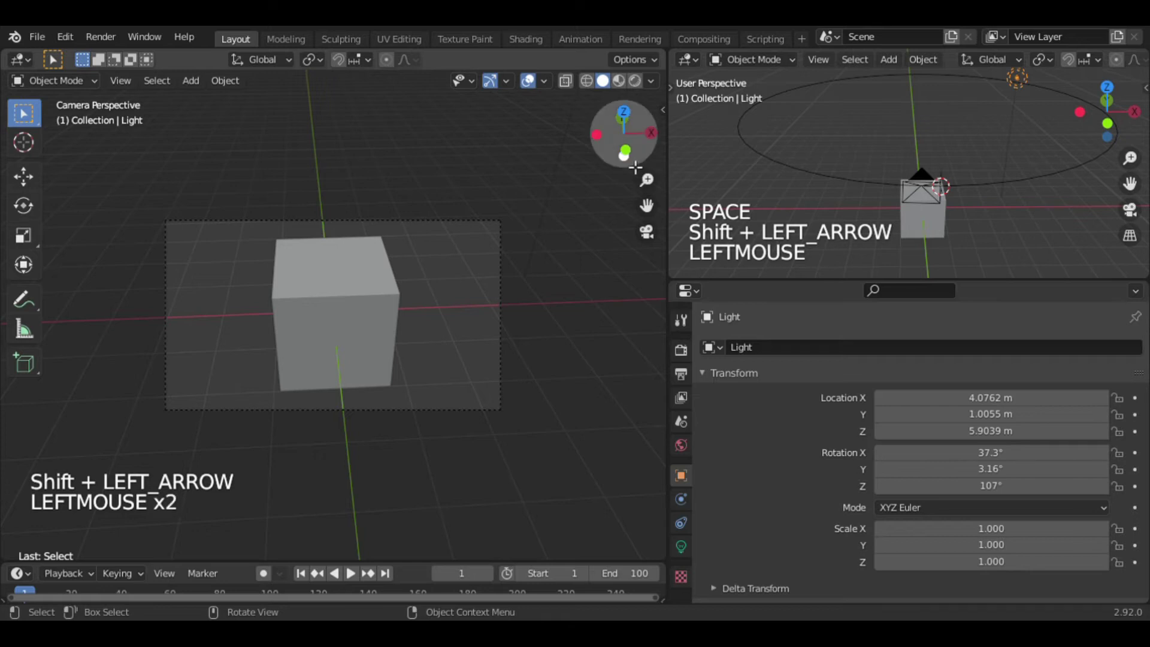
drag(635, 168, 646, 209)
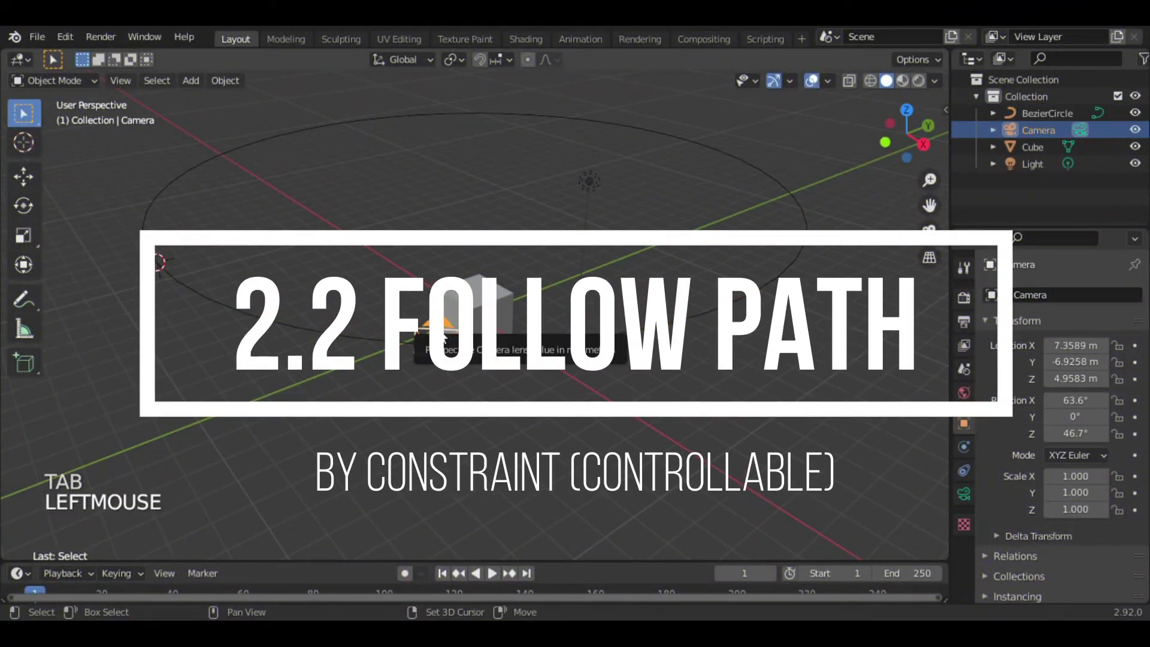
- Snap the camera to the 3D cursor on the circle, and apply all transforms to the Bezier circle
key(shift+s)
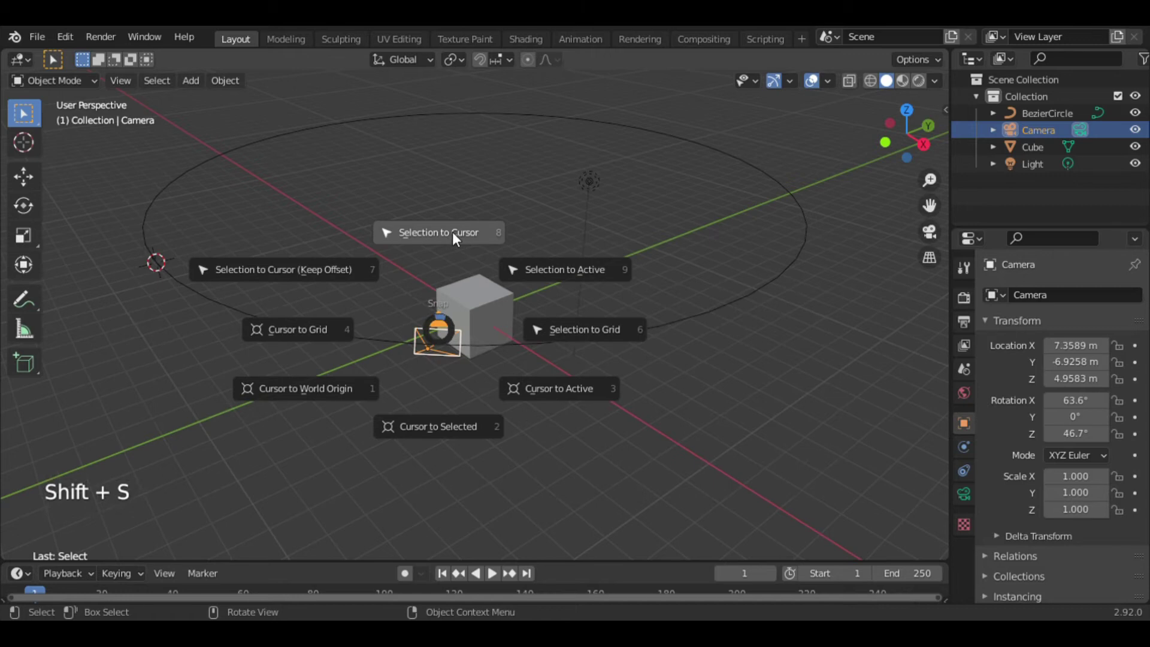
click(453, 235)
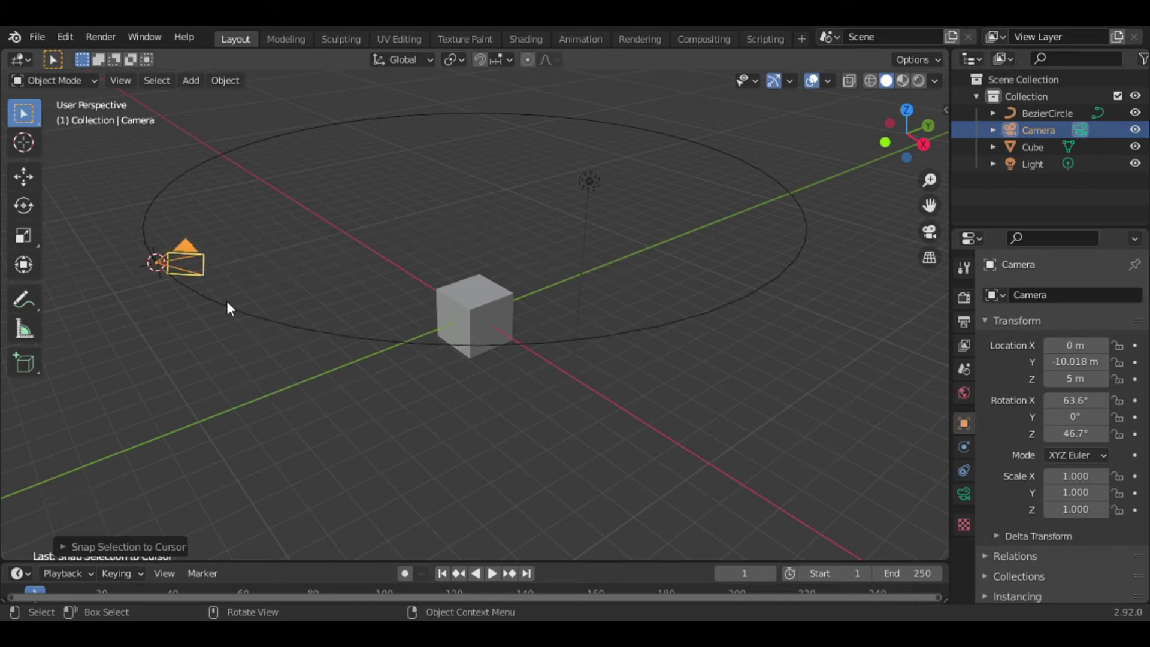
click(235, 316)
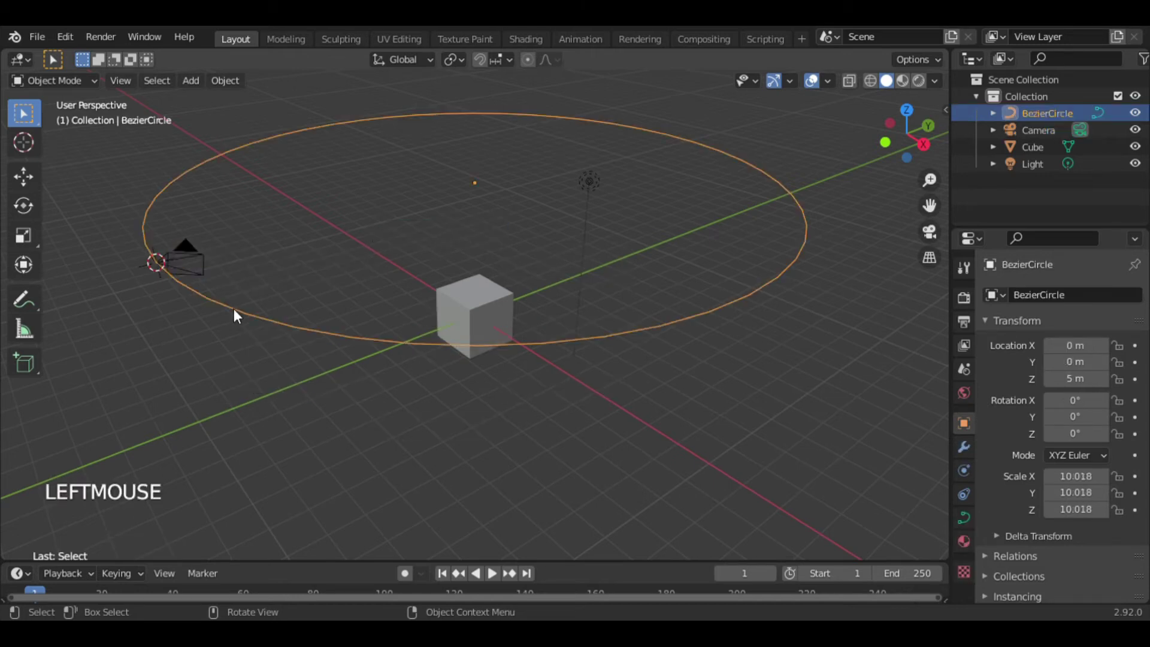
key(ctrl+a)
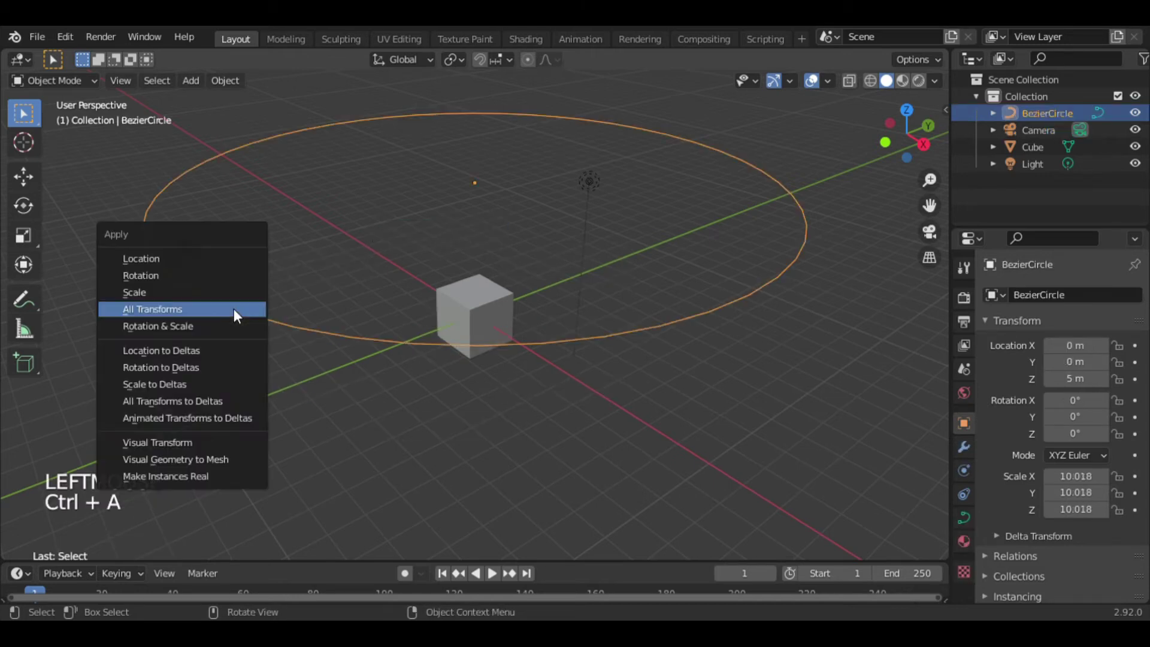
click(157, 310)
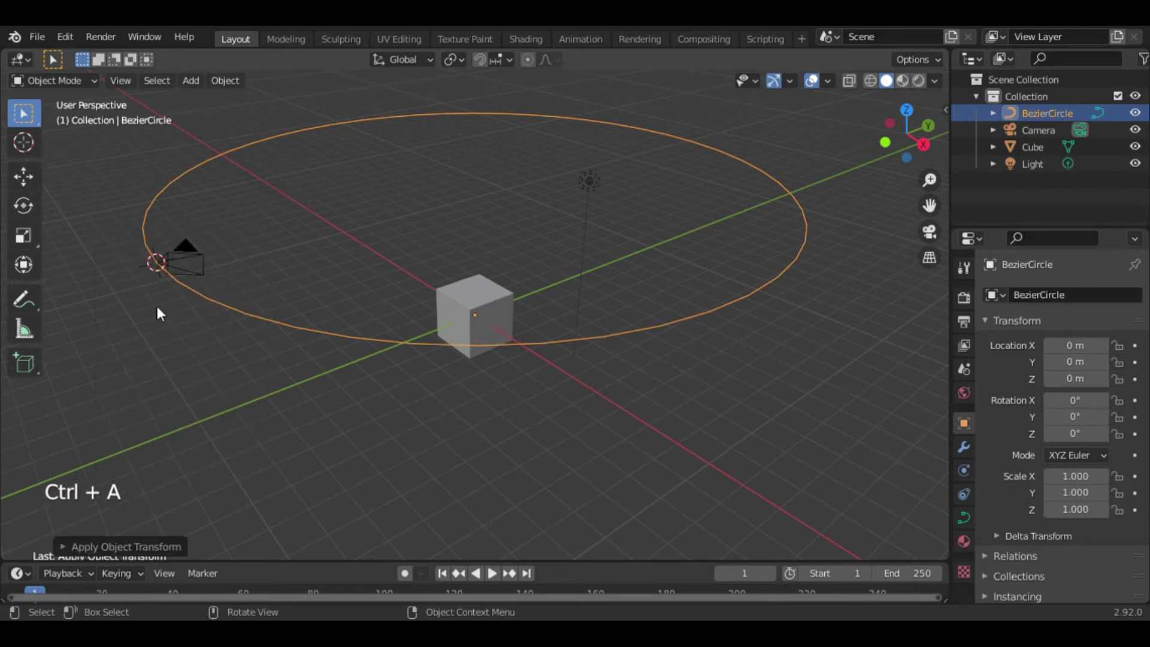
- Add a Track To constraint to the camera with the cube as its target
click(192, 250)
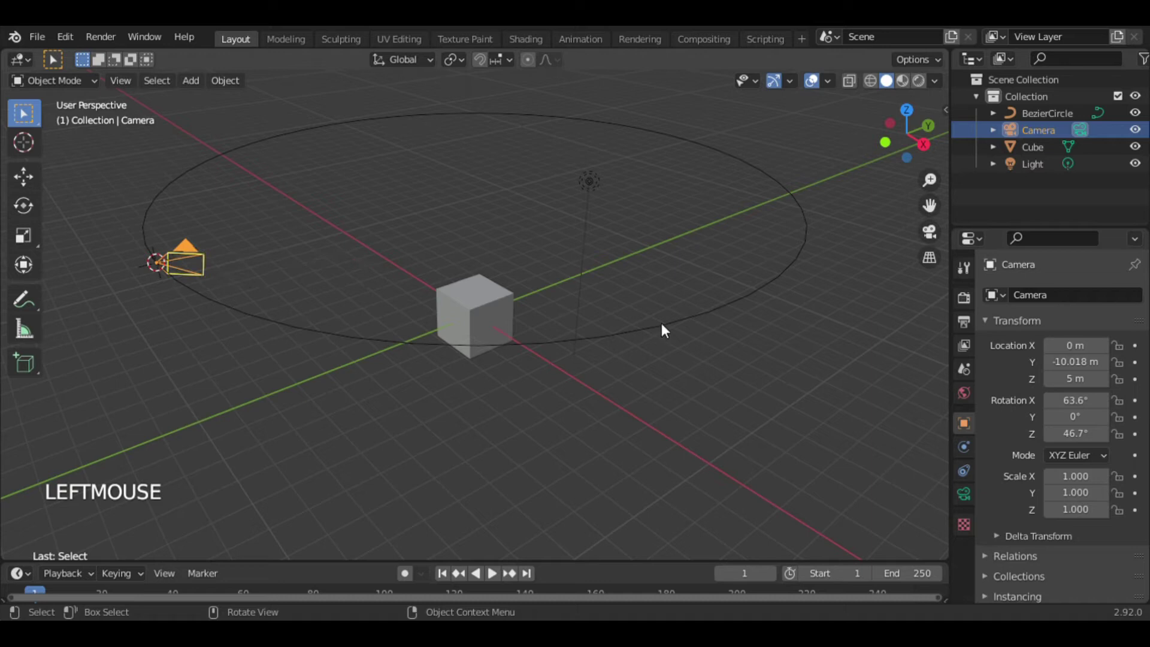
drag(784, 337, 911, 391)
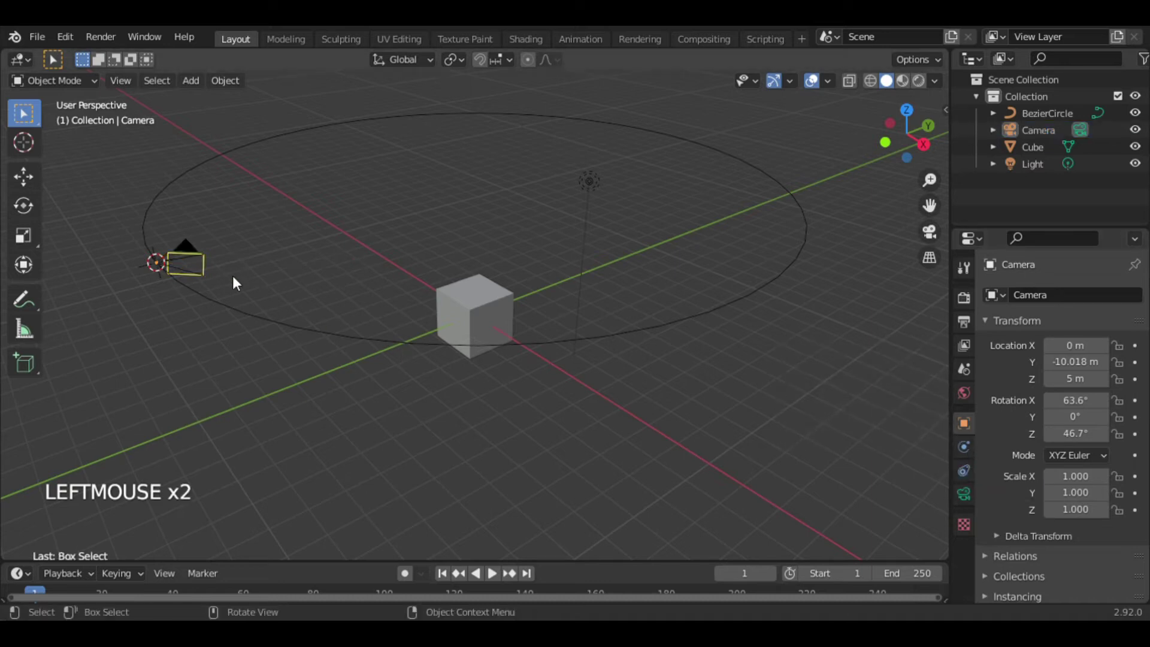
click(192, 245)
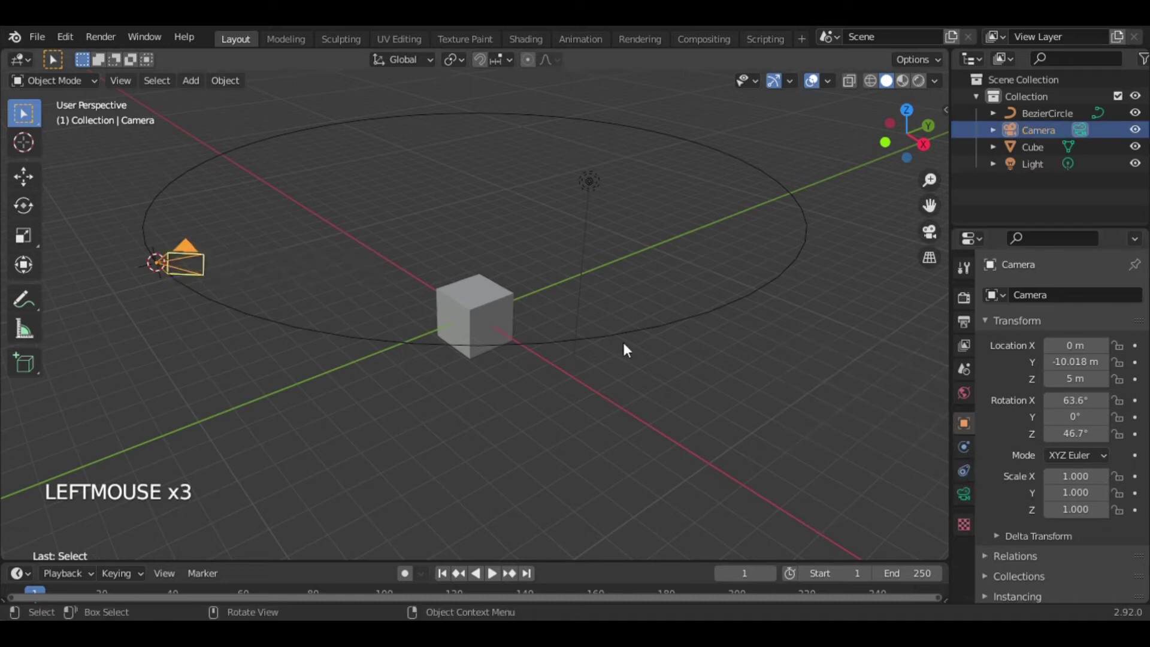
click(962, 470)
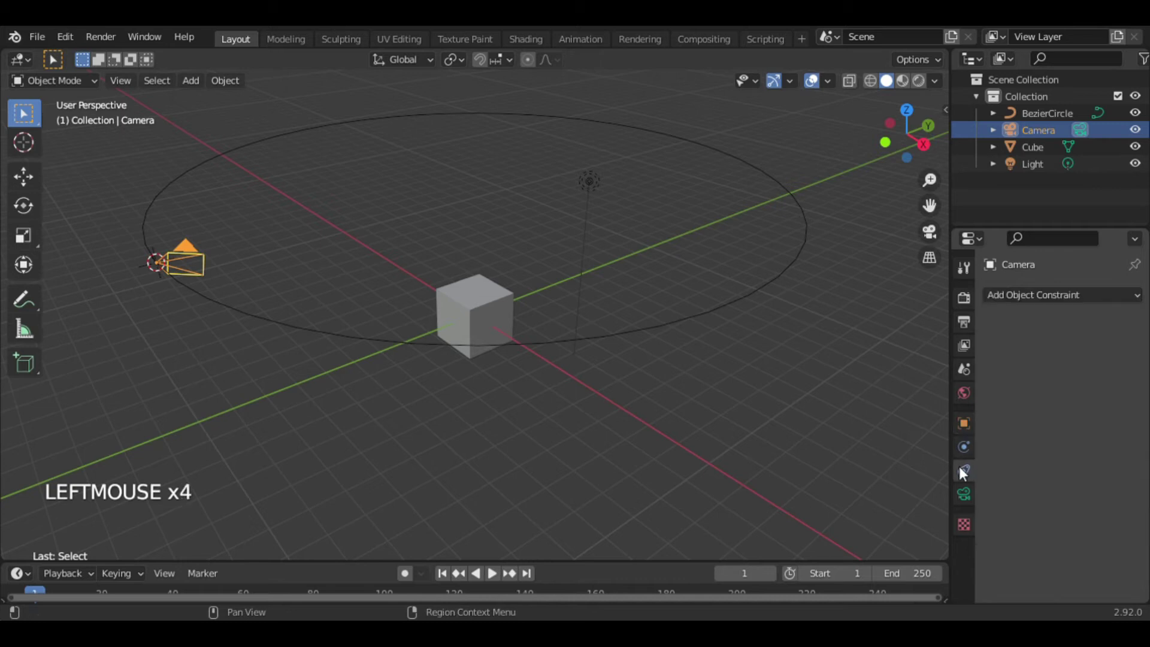
click(930, 232)
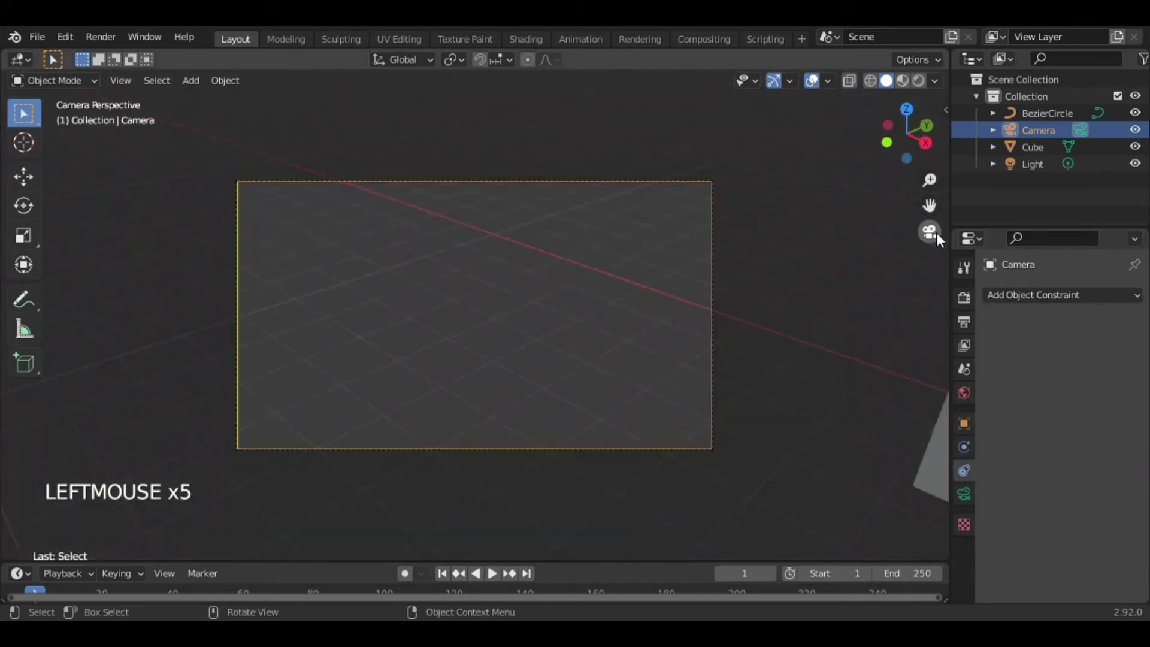
click(932, 232)
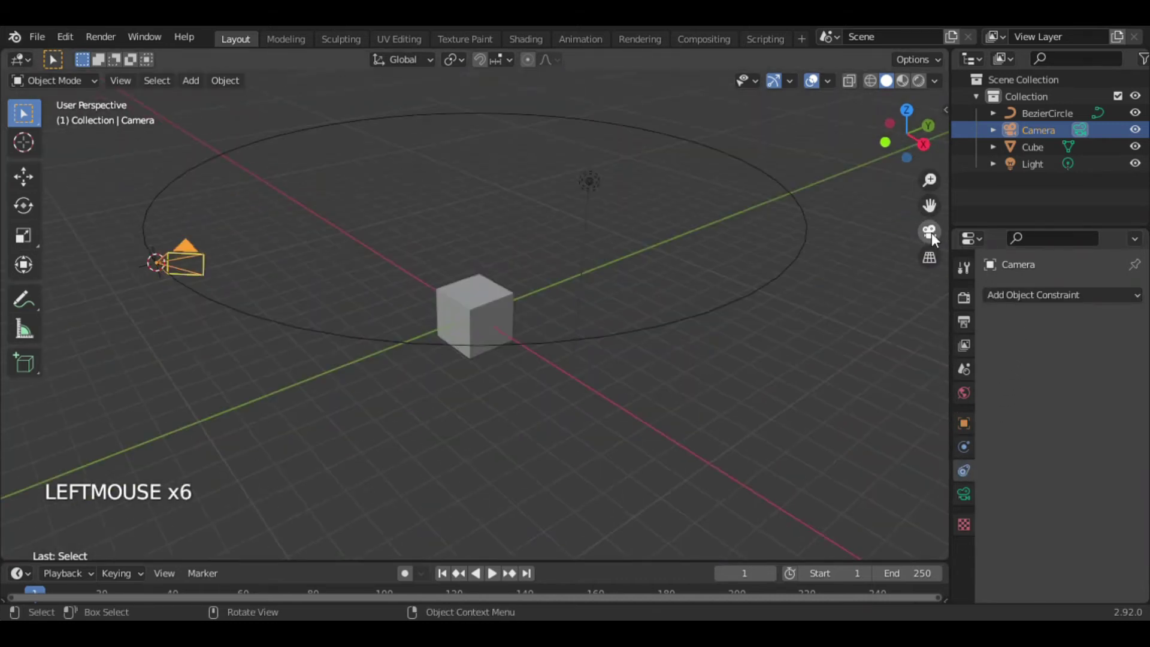
click(1016, 295)
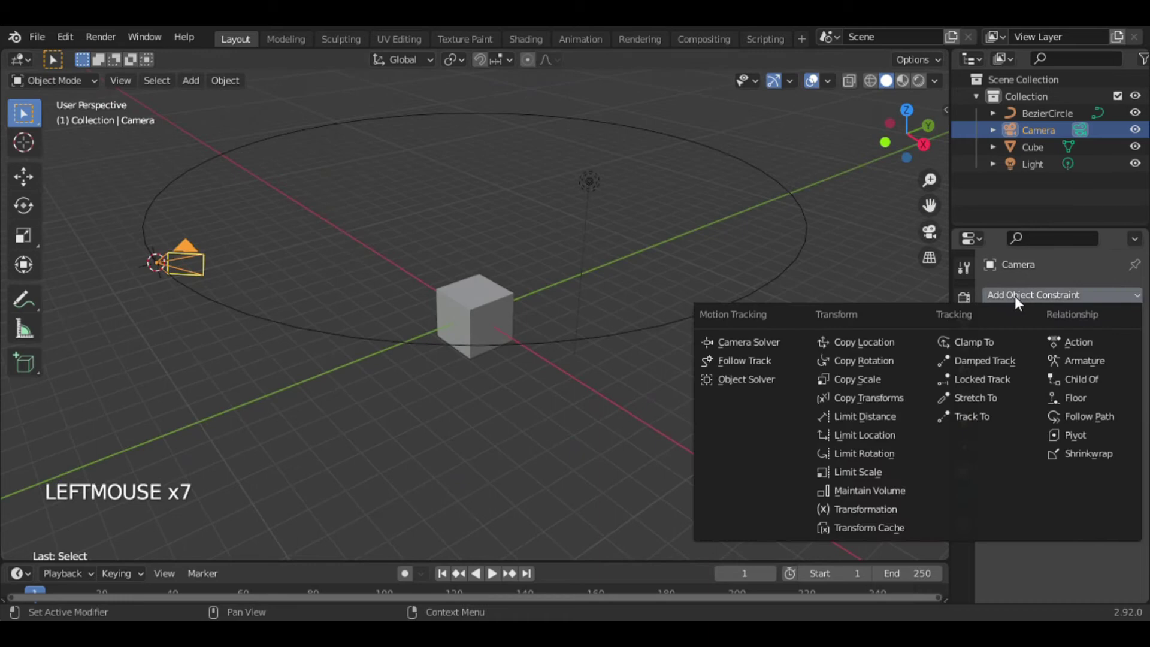
click(964, 418)
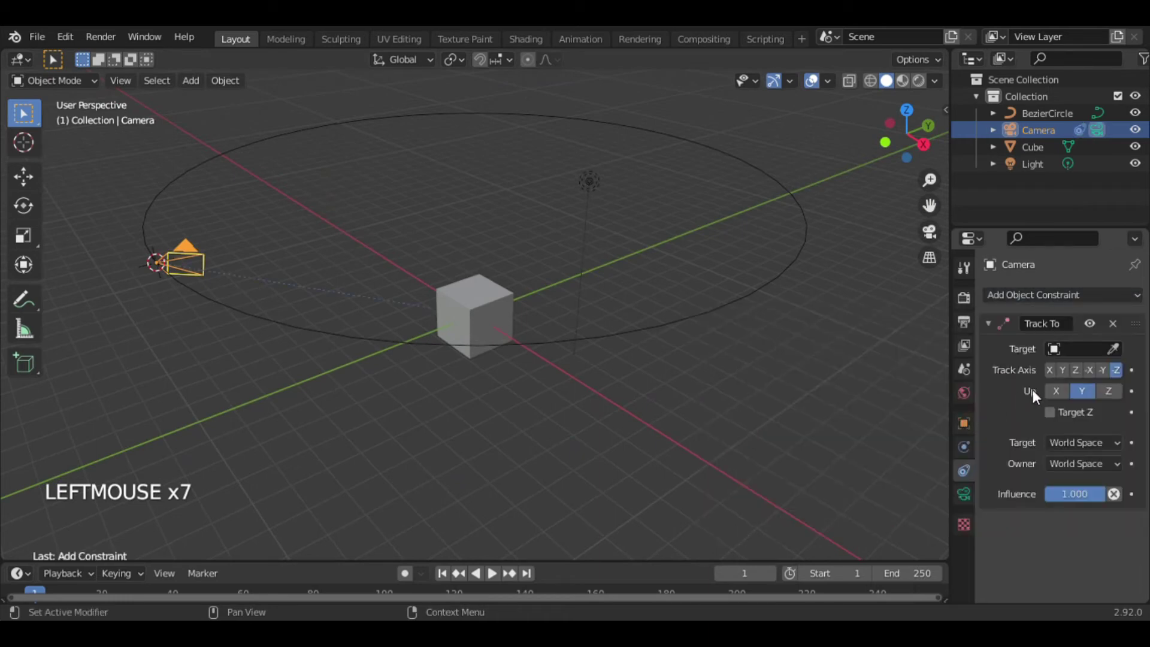
click(1112, 348)
click(490, 307)
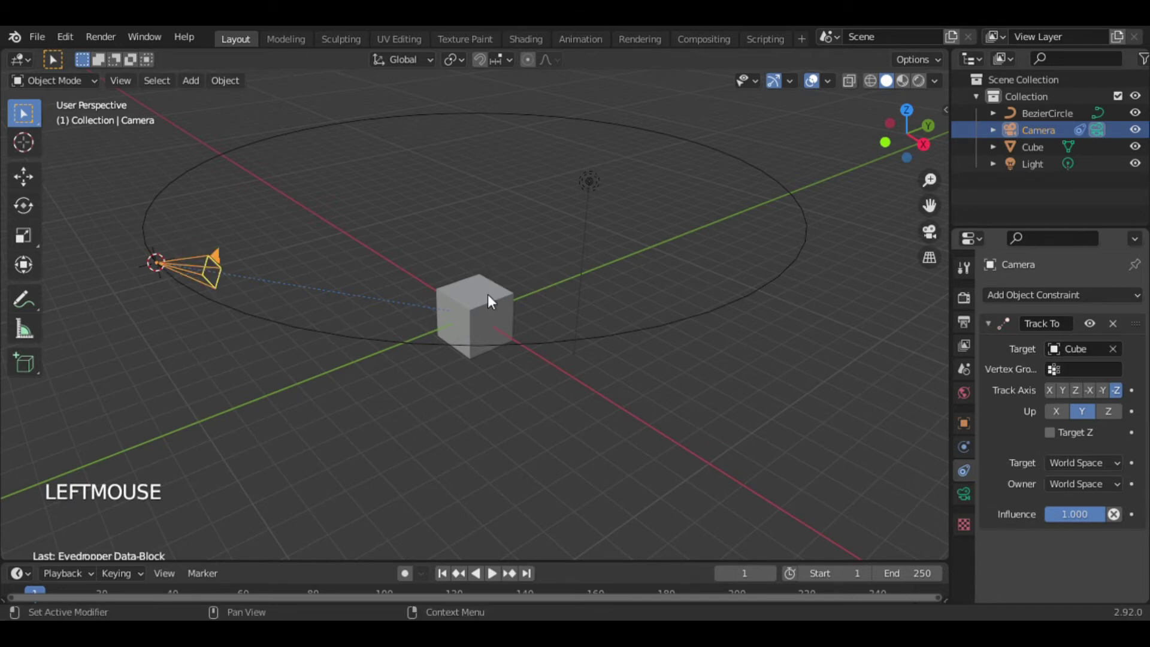
- Check the tracking through the camera view with a trial move of the cube, cancel the move and return to the perspective view
click(927, 232)
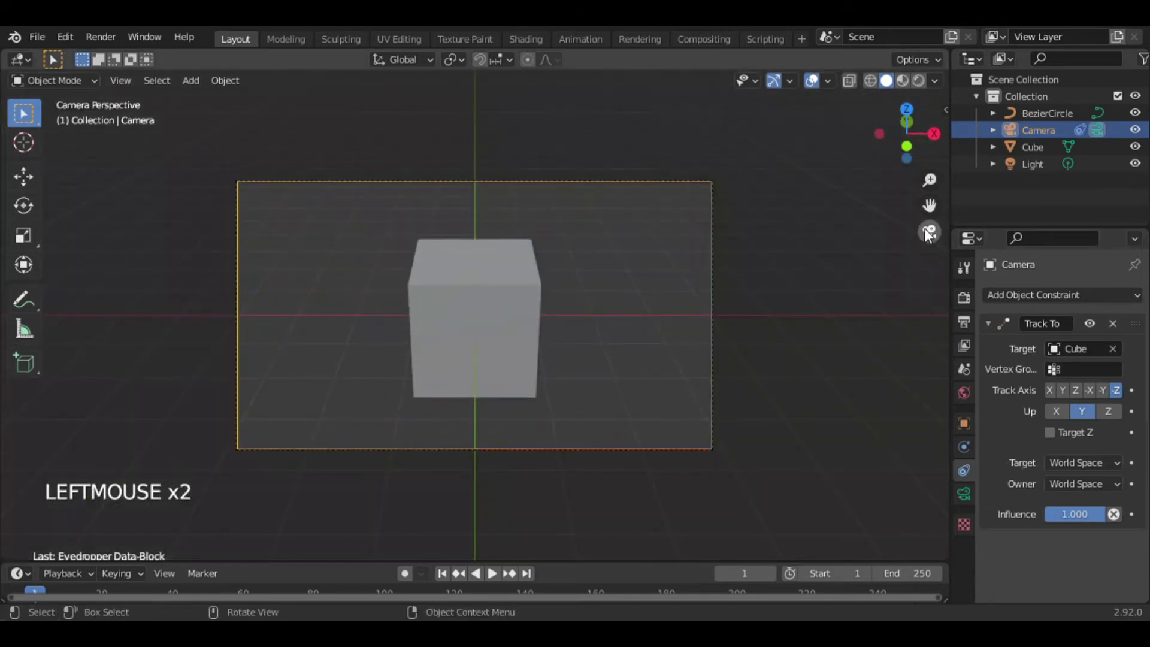
click(494, 291)
key(g)
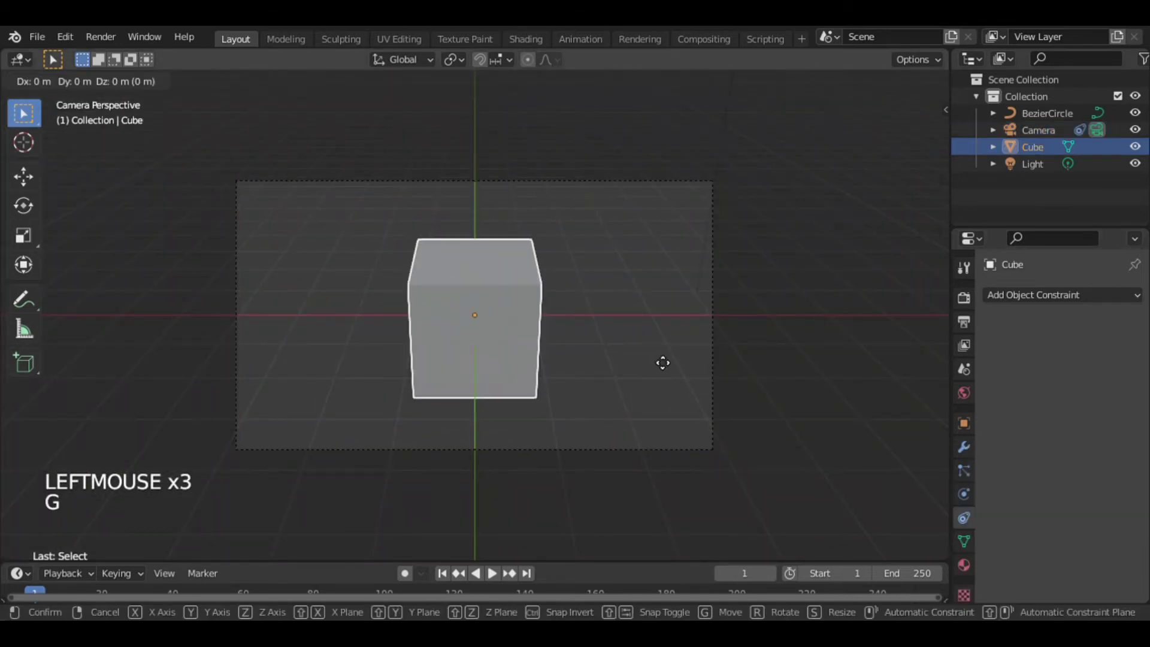
right_click(722, 286)
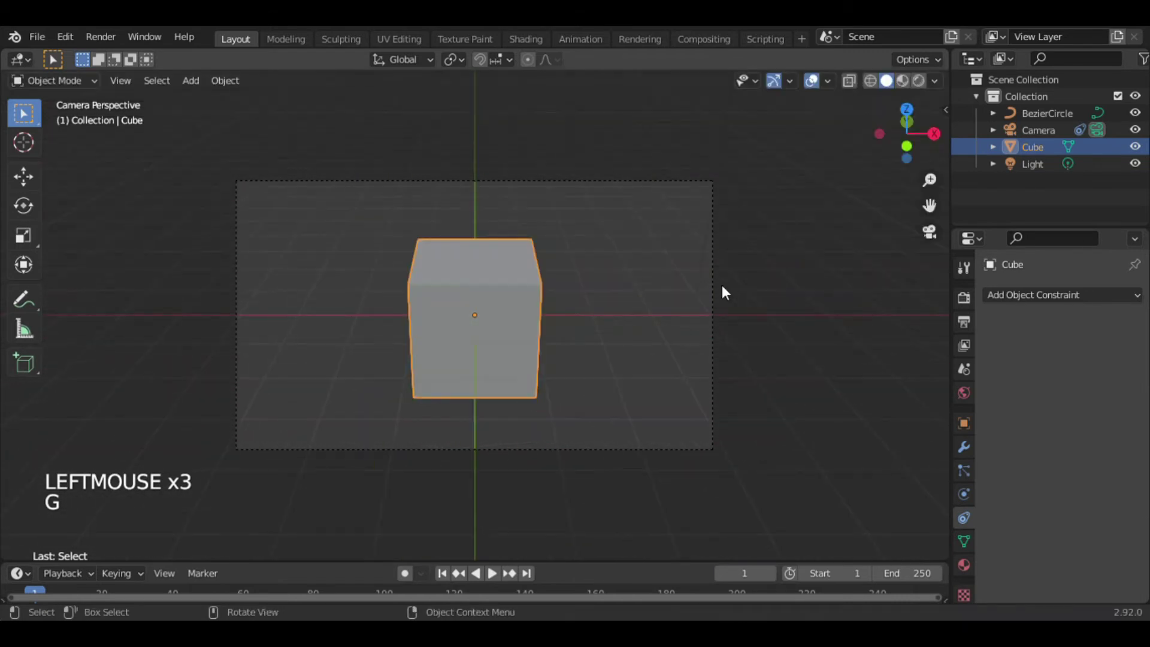
click(929, 232)
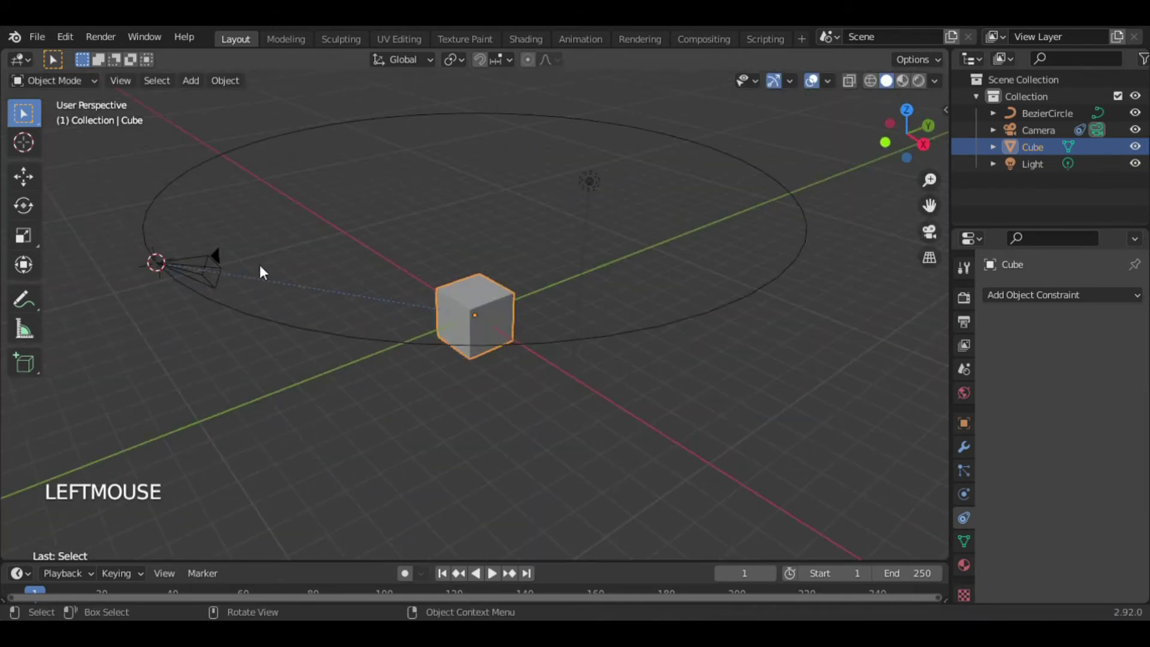
- Collapse the camera's Track To settings and add a Follow Path constraint targeting the Bezier circle
double_click(214, 261)
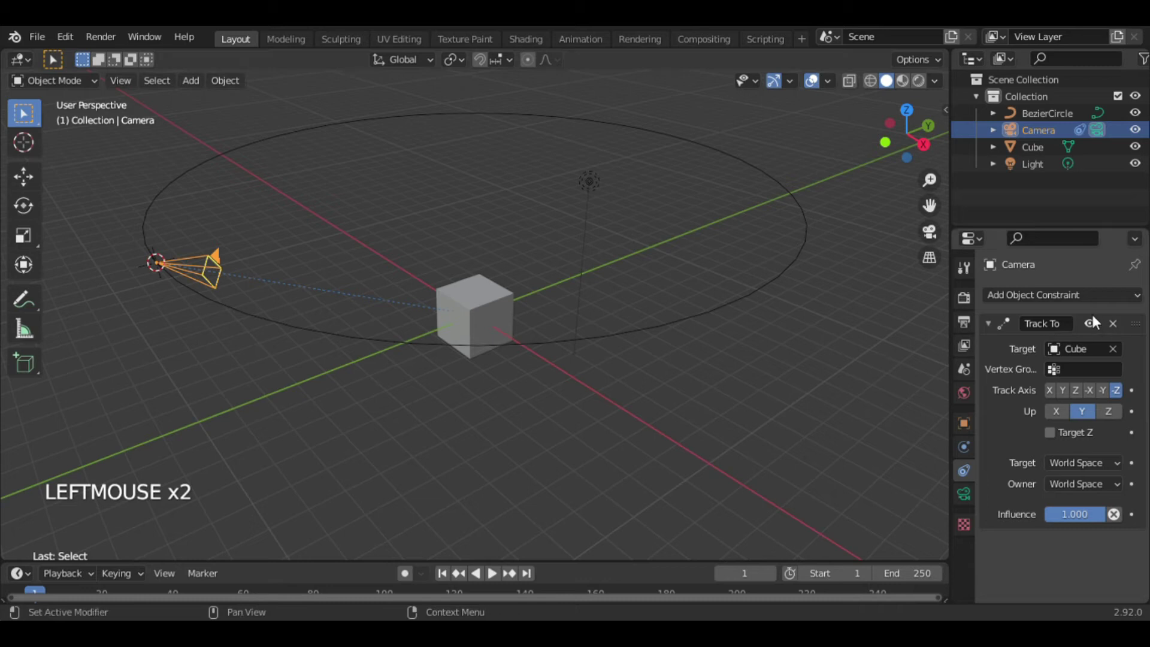
click(988, 323)
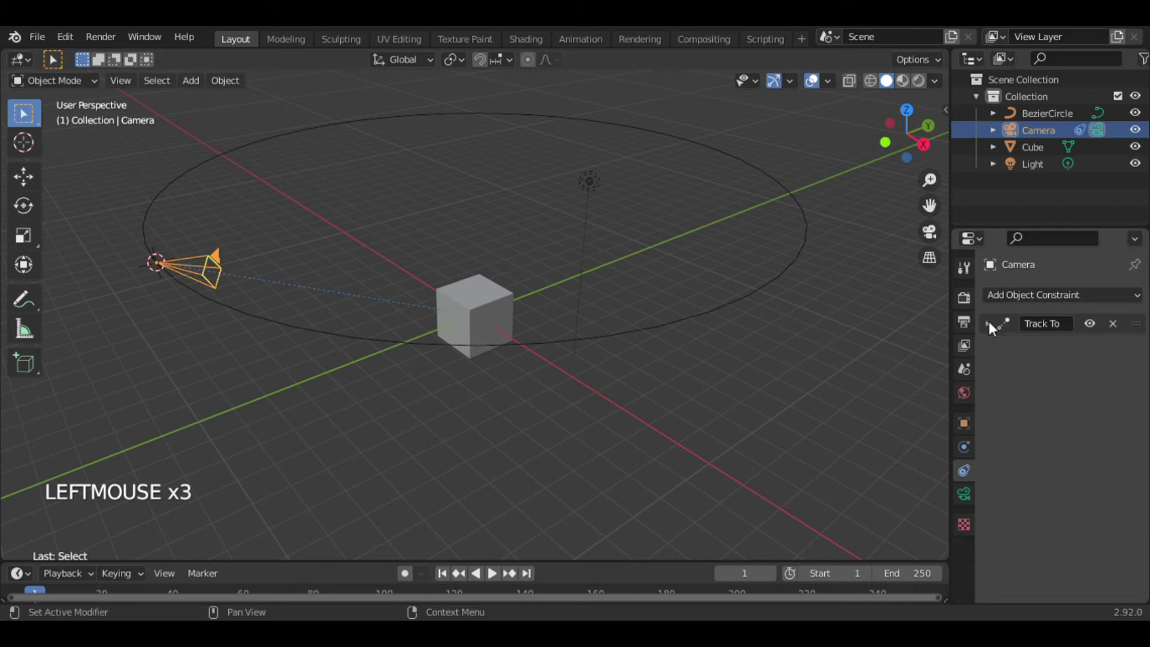
click(1048, 294)
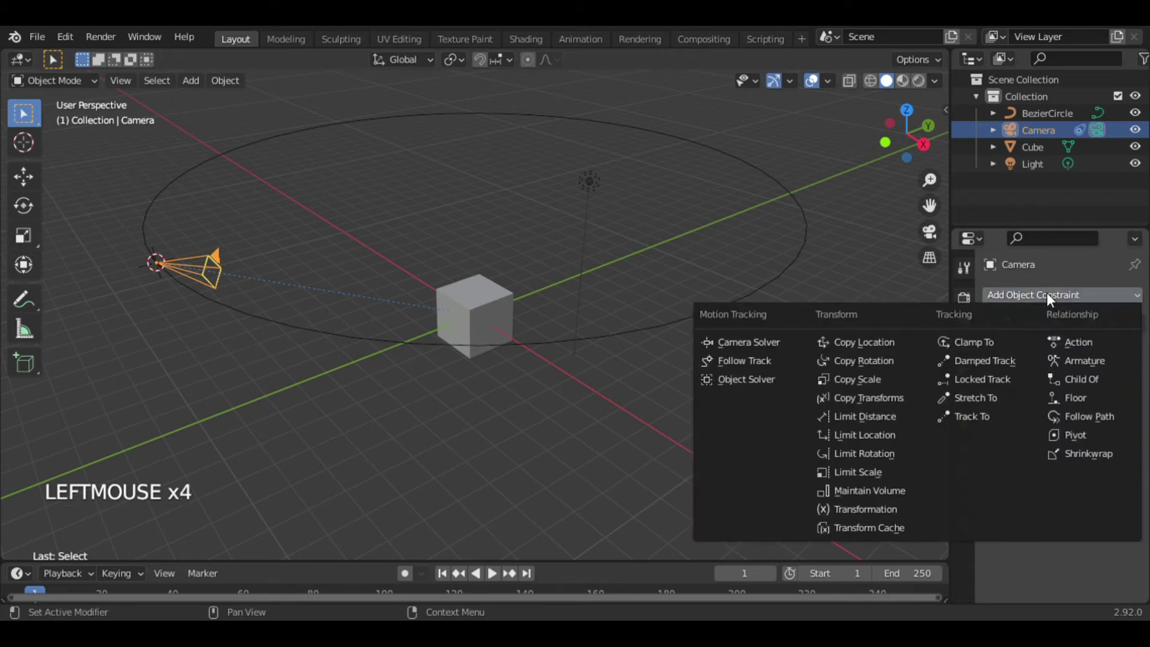
click(1076, 418)
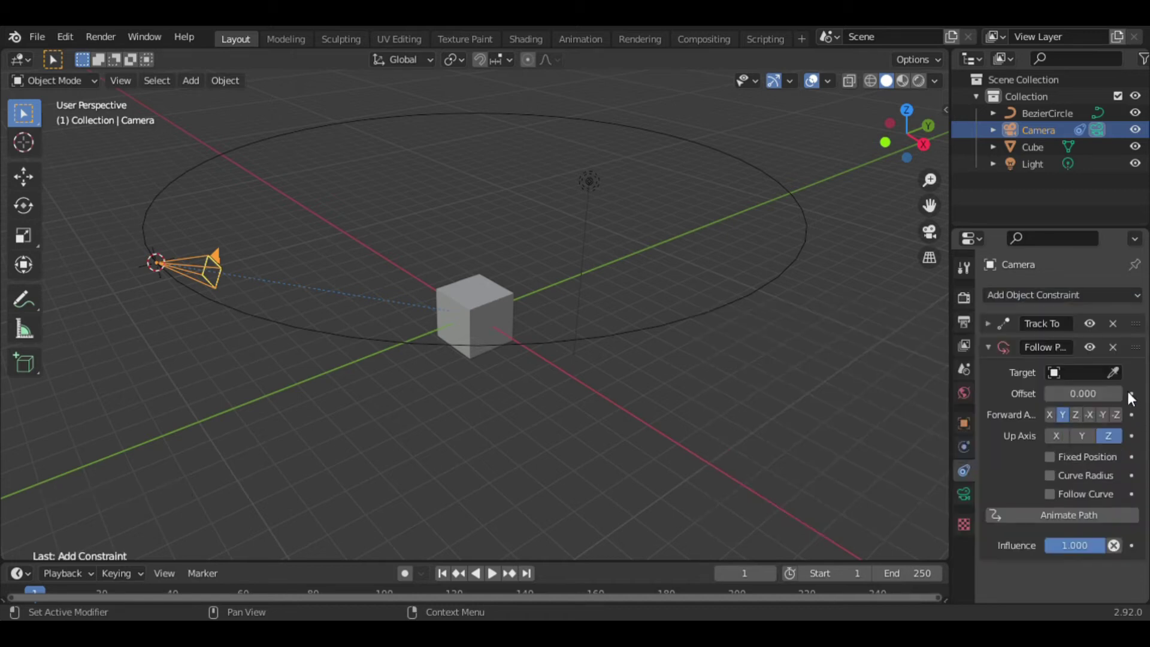
click(1113, 372)
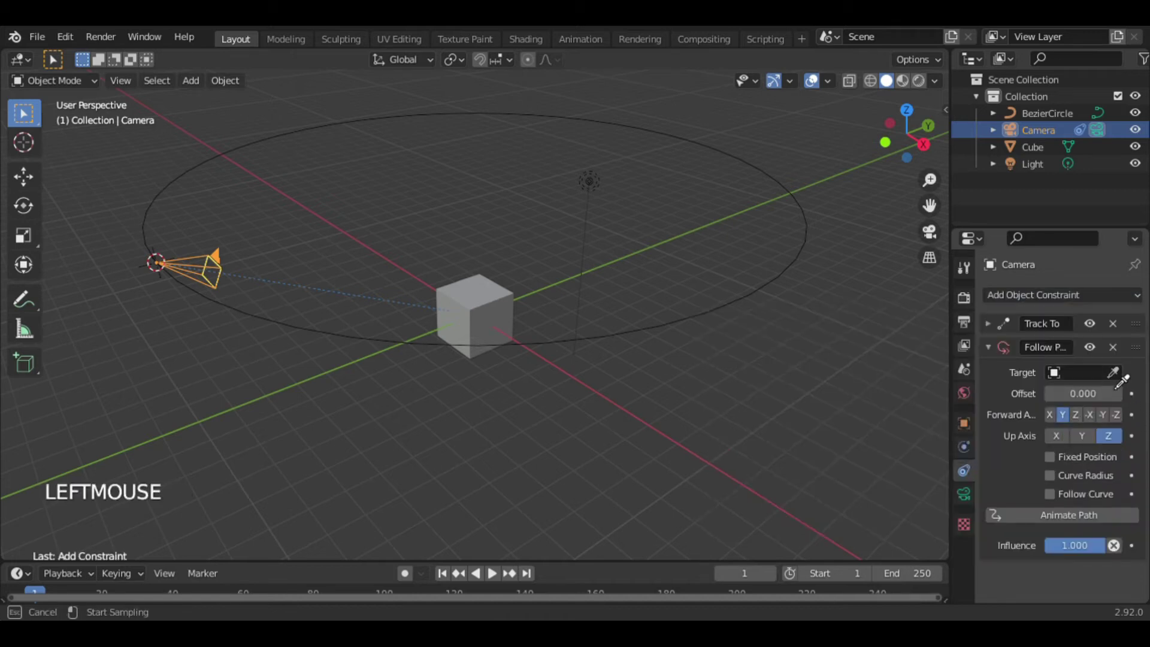
click(771, 302)
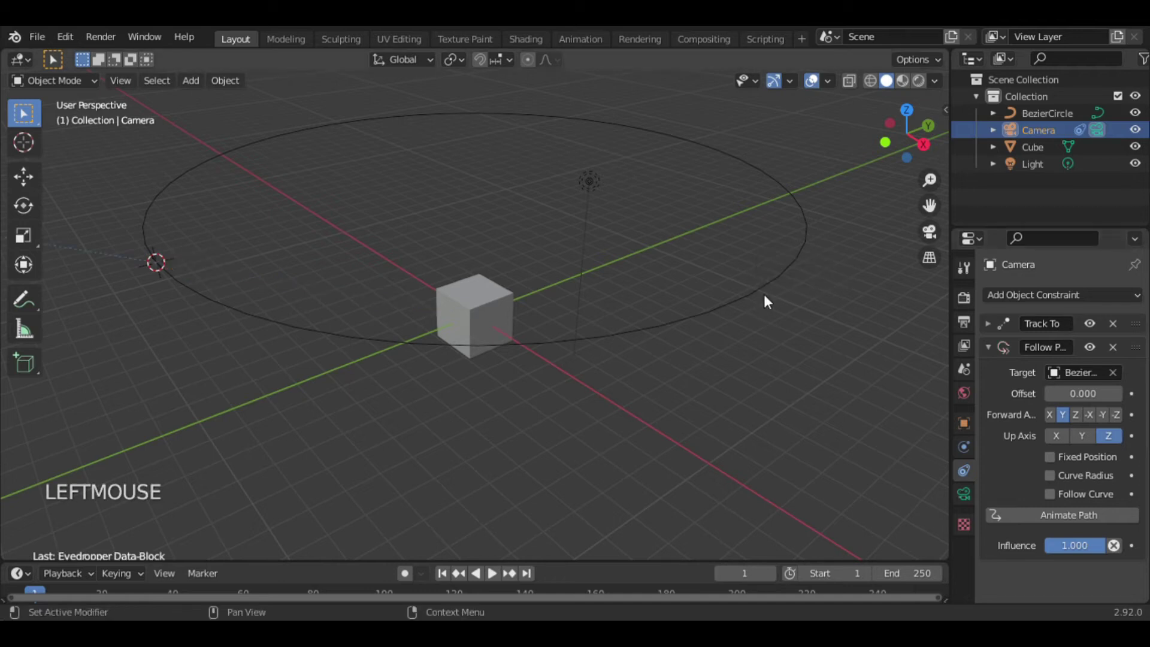
- Switch to the camera view, enable Follow Curve and set the Follow Path forward axis to -X
click(934, 229)
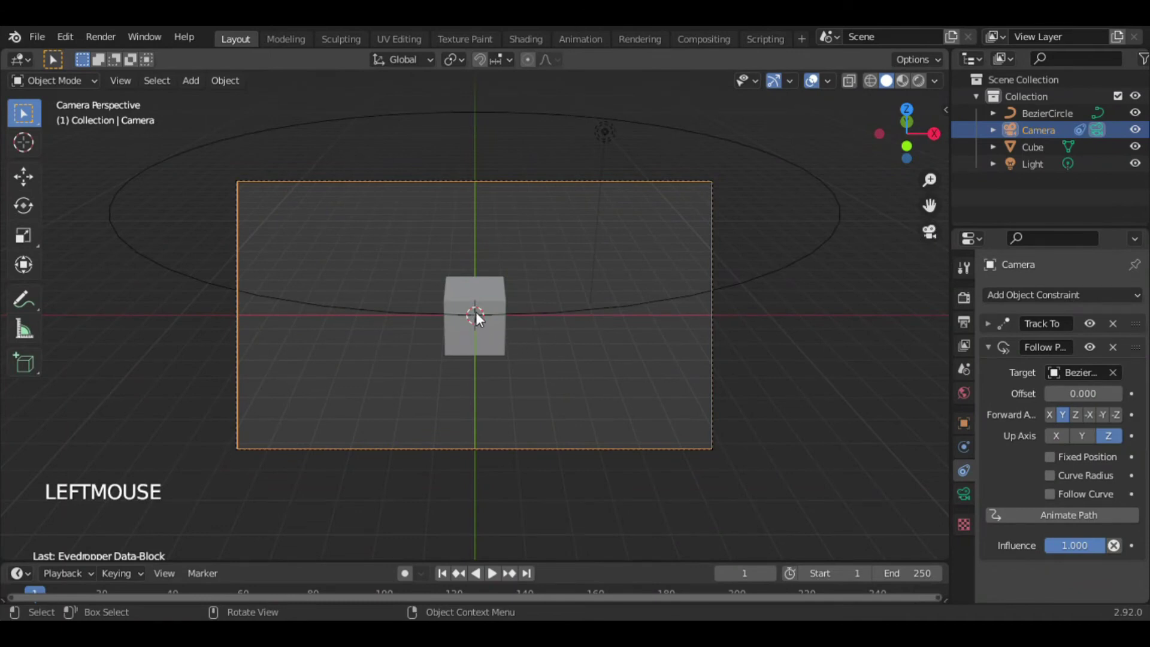
click(1051, 495)
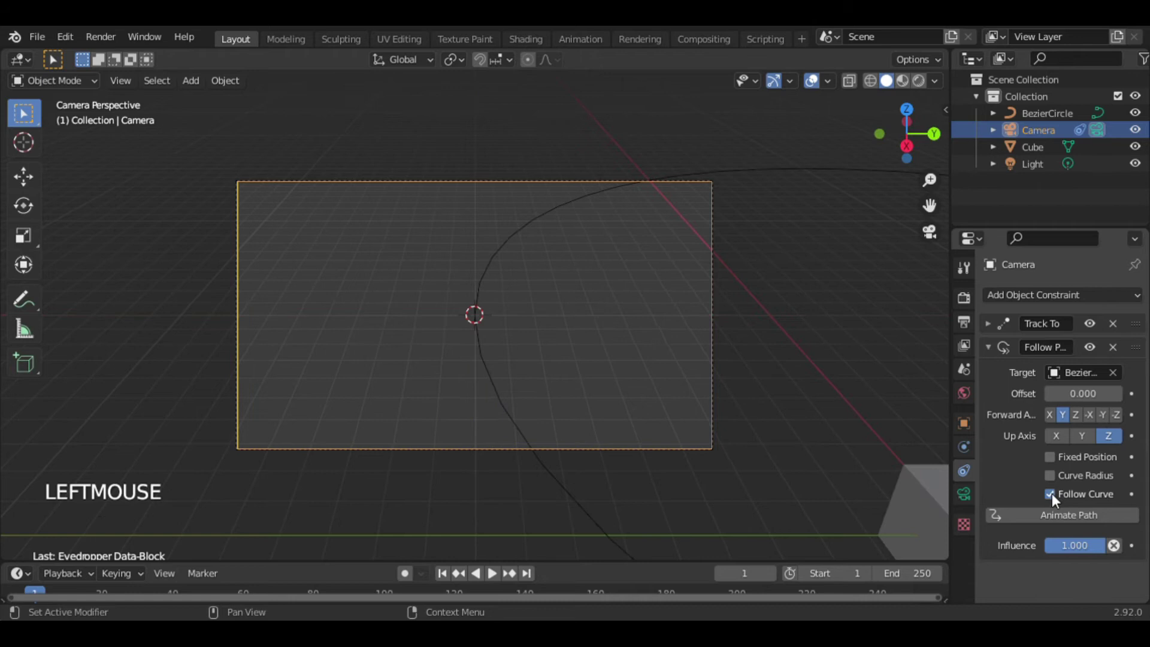
click(1091, 415)
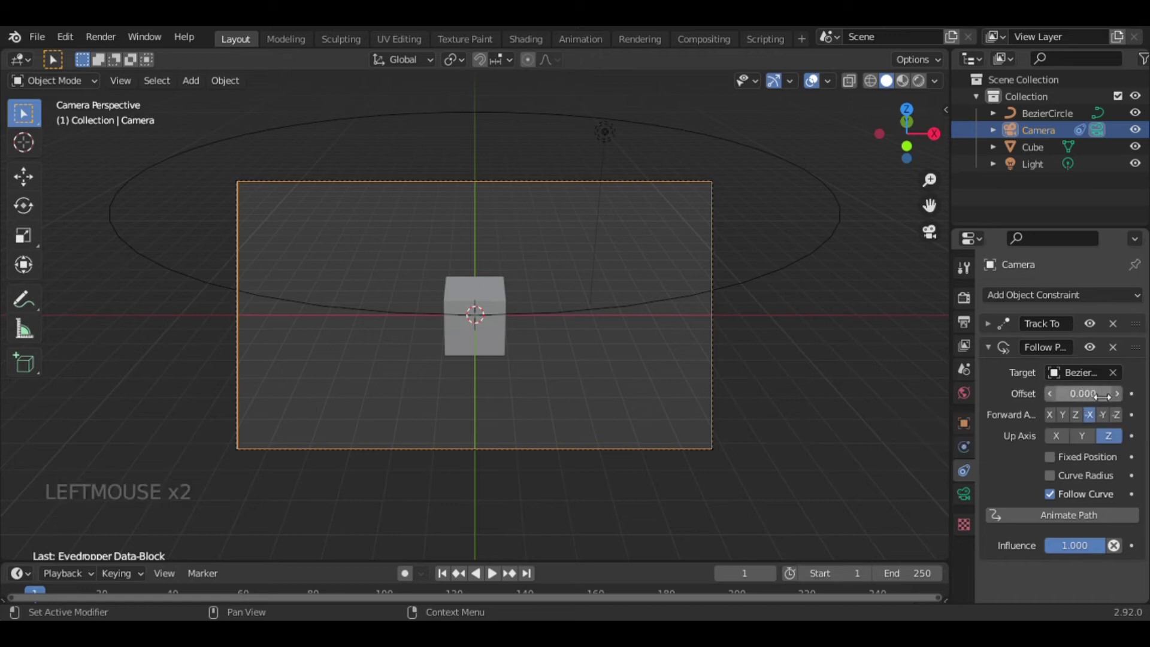
- Try a Follow Path offset of 66.6, undo it, and enlarge the timeline area
drag(1102, 395, 785, 405)
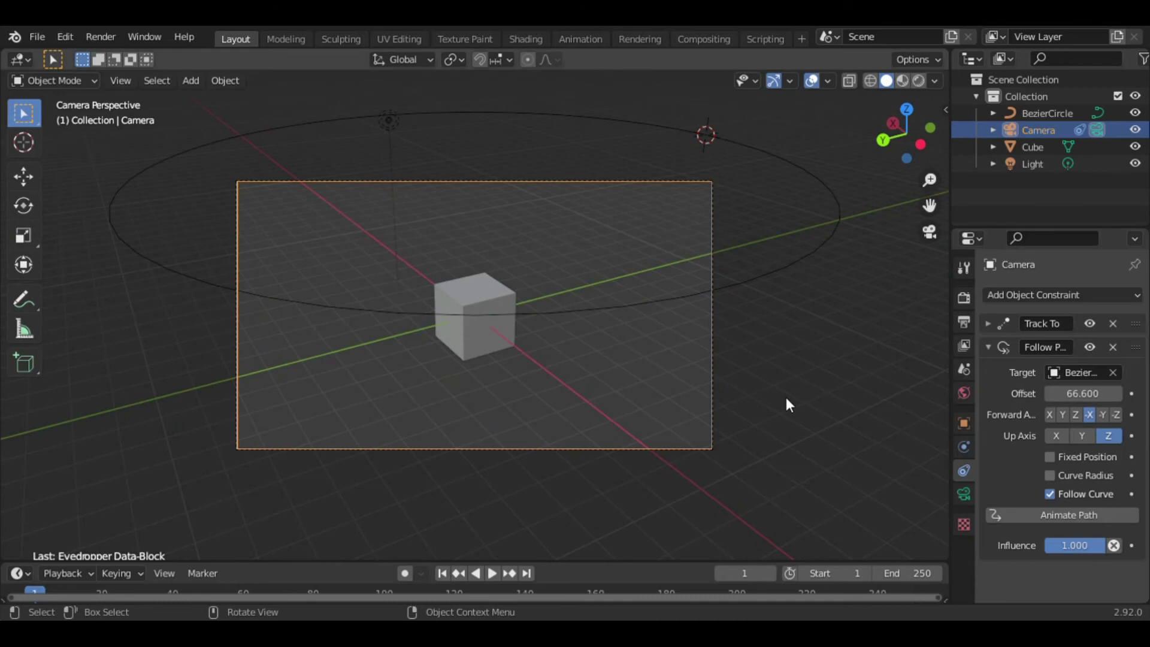
key(ctrl+z)
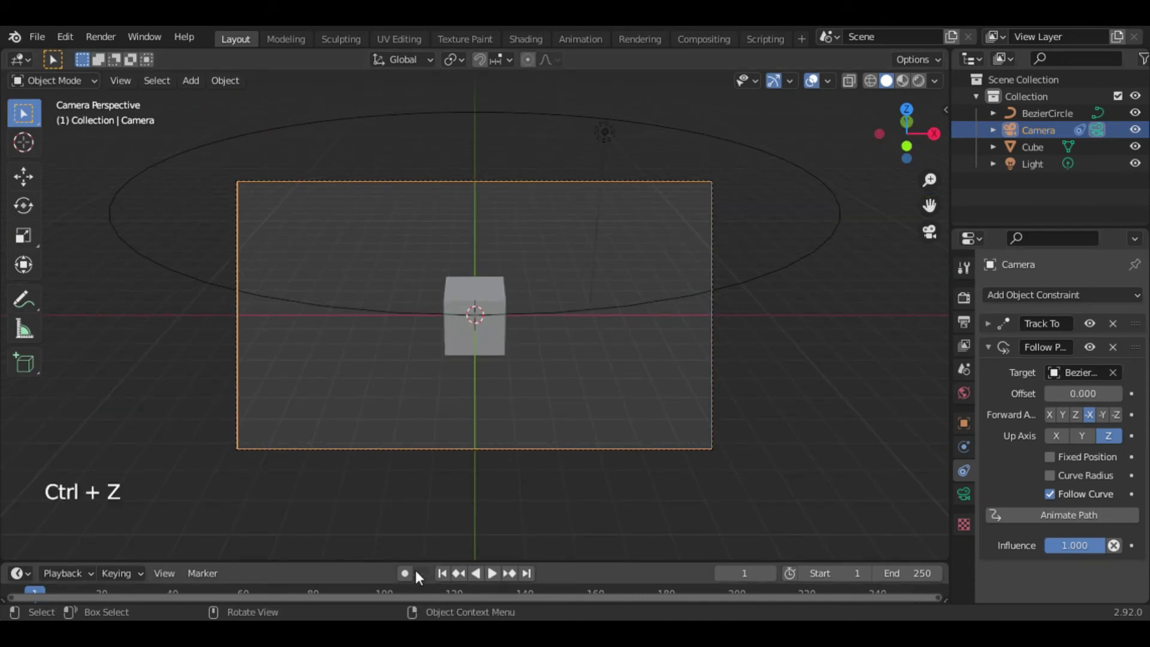
drag(380, 563, 379, 527)
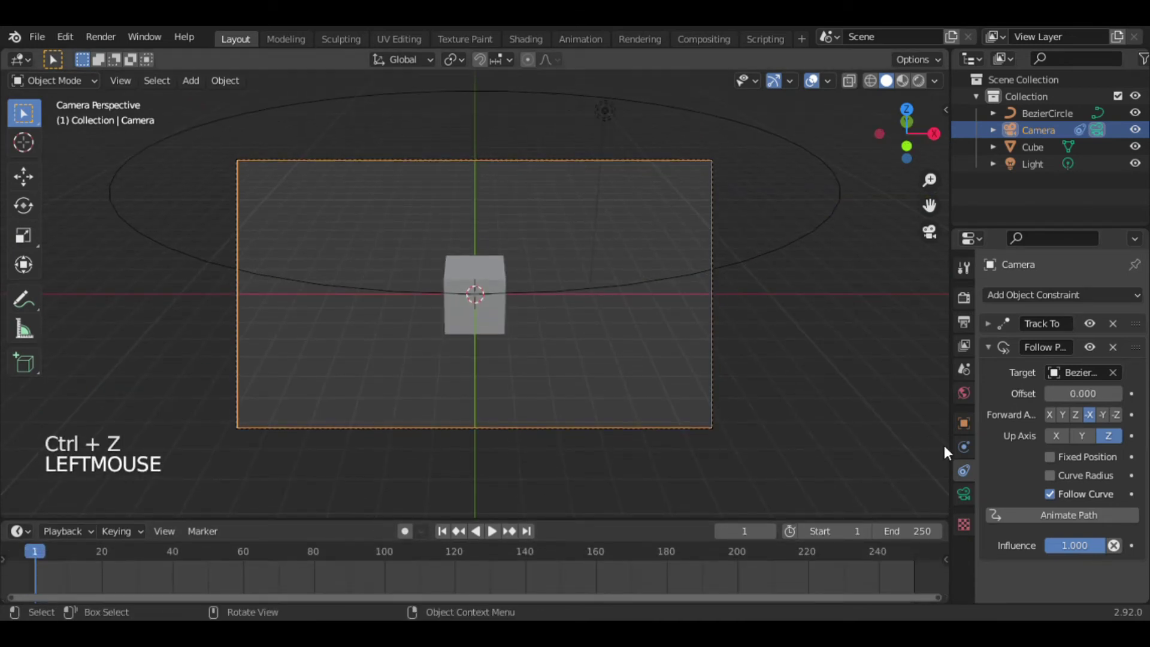
- Keyframe the Follow Path offset at 0 on frame 1, then keyframe a changed offset on frames 20 and 30
click(1131, 394)
click(107, 552)
click(102, 553)
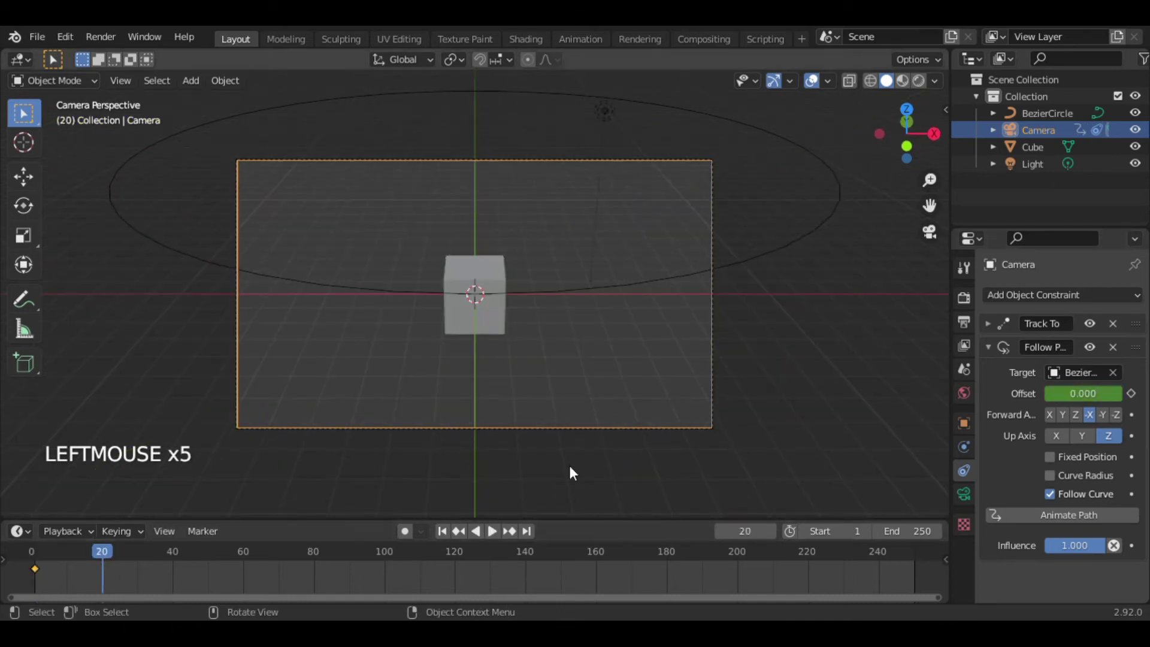
drag(1082, 393, 964, 393)
click(1130, 394)
click(137, 549)
click(1130, 393)
- Raise the Follow Path offset to 8.3 and keyframe it at about frame 45 and on frame 60
click(190, 551)
drag(1083, 393, 1148, 400)
click(1130, 393)
click(242, 551)
click(1131, 393)
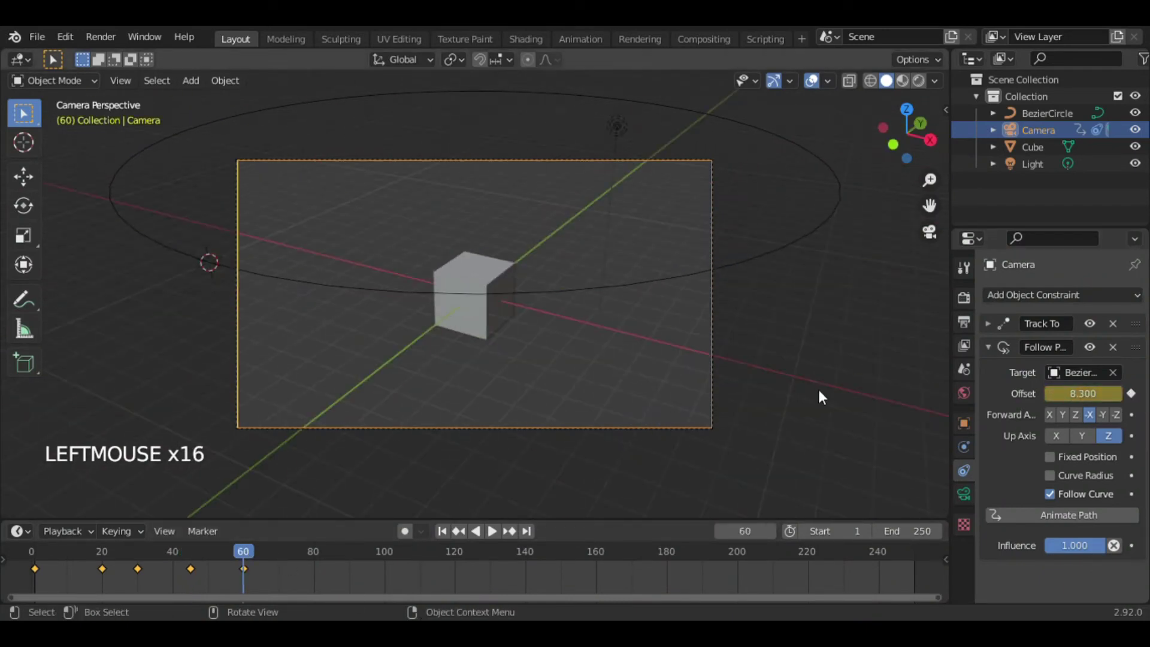
- Set the Follow Path offset back to 0 a few frames past frame 60 and keyframe it
click(261, 551)
click(1083, 394)
text(0)
key(Return)
click(1130, 393)
- Play the keyframed camera movement from the first frame, and delete all the offset keyframes
click(851, 364)
key(shift+Left)
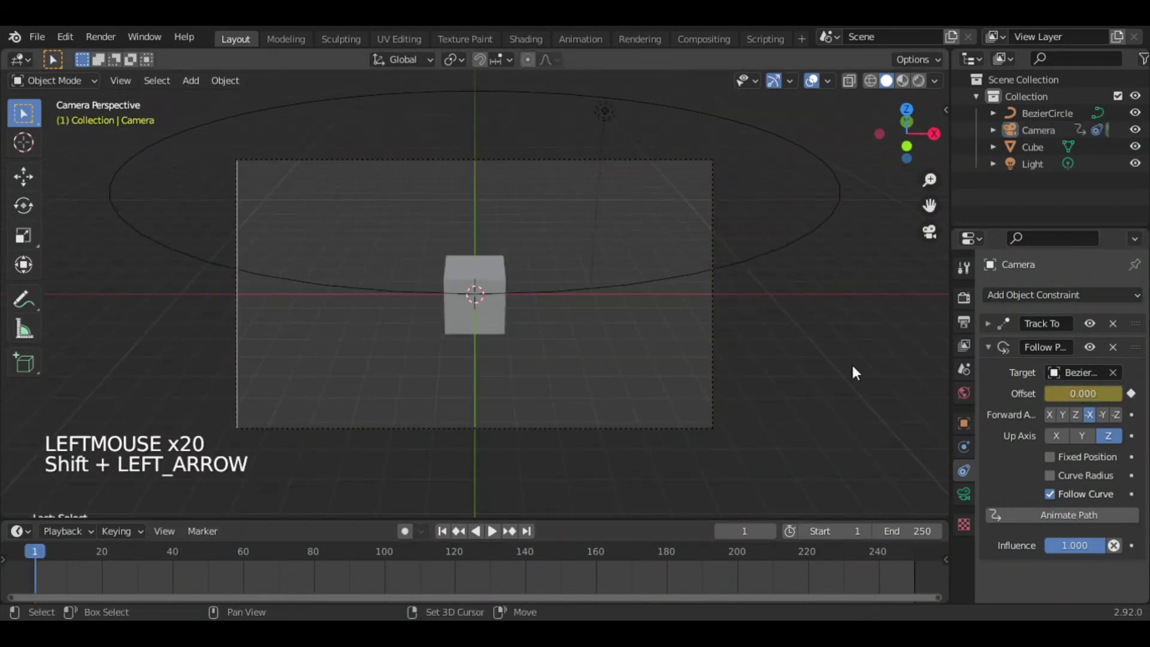
key(space)
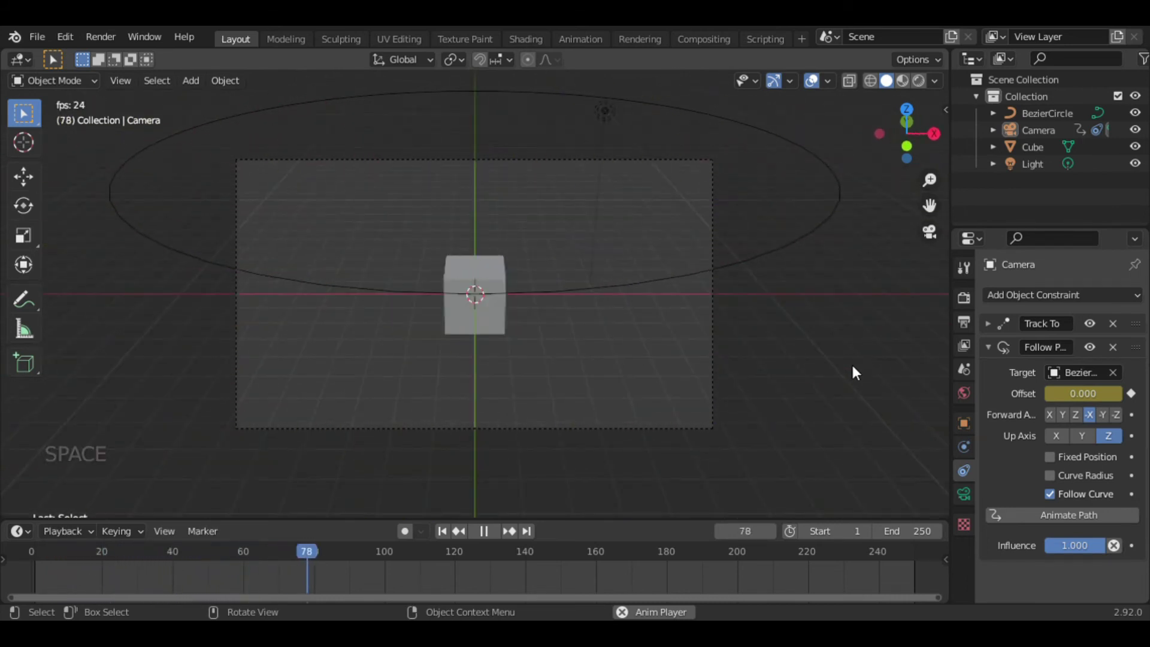
key(Delete)
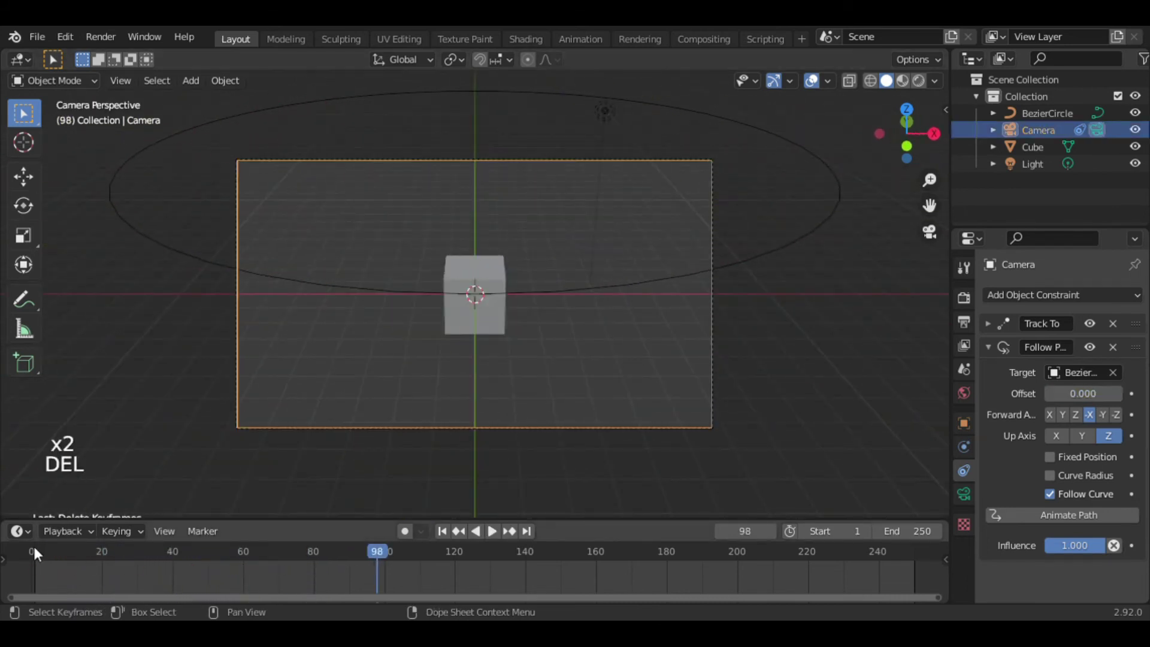
- Keyframe the camera's Follow Path offset at 0 on frame 1
click(38, 549)
key(Left)
key(Left)
key(Left)
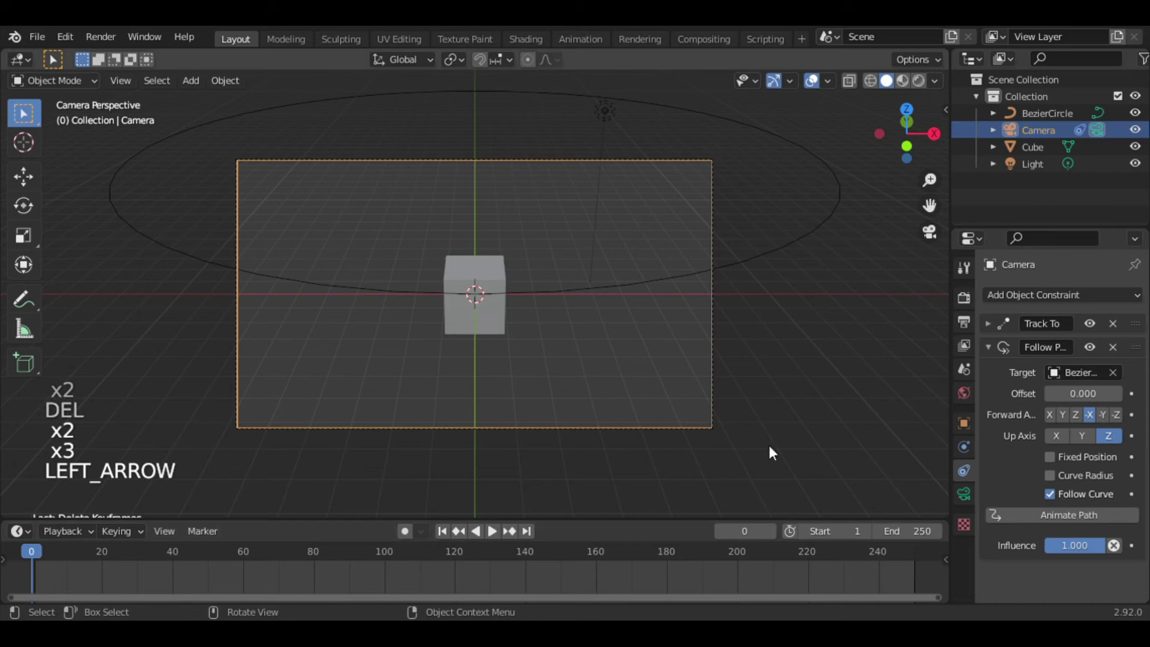
key(Right)
key(Right)
click(1130, 393)
- Set the Follow Path offset to 100 on frame 100, keyframe it, and play the animation from the first frame
click(384, 552)
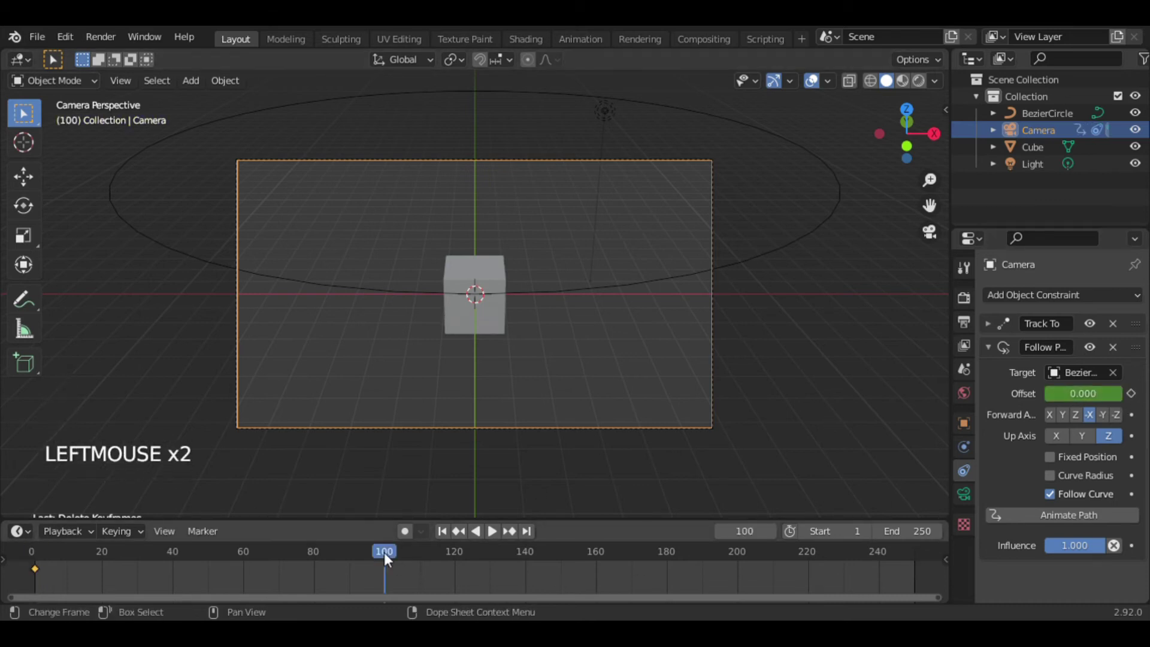
click(1083, 394)
drag(1082, 393, 1143, 393)
click(1080, 393)
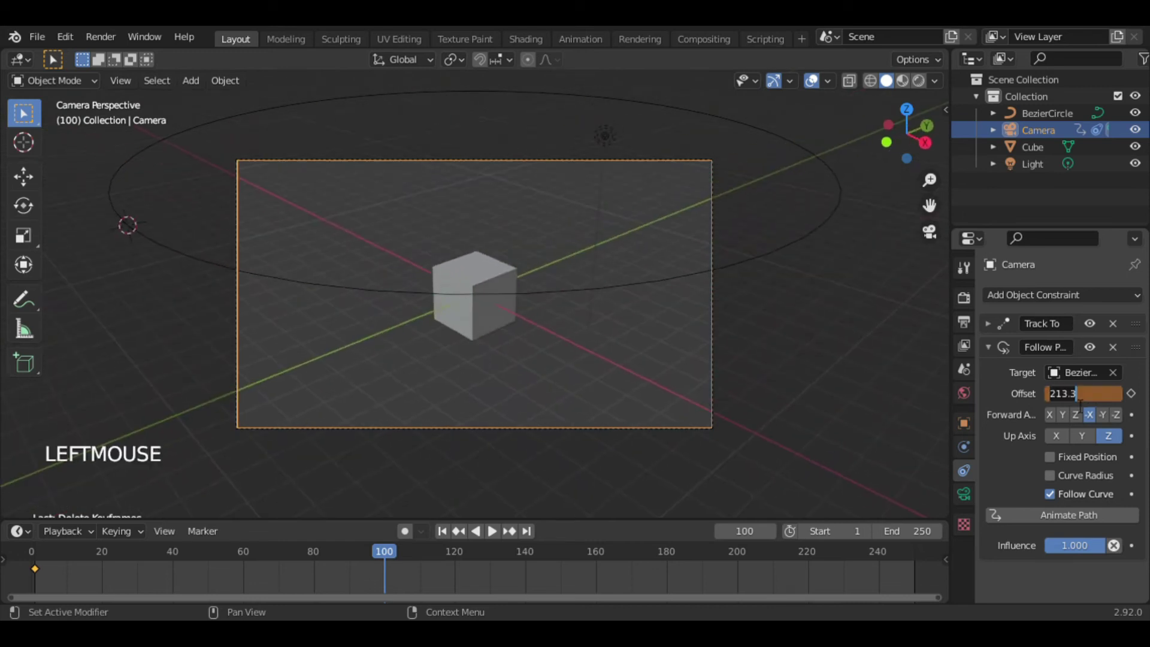
text(100)
key(Return)
click(1131, 393)
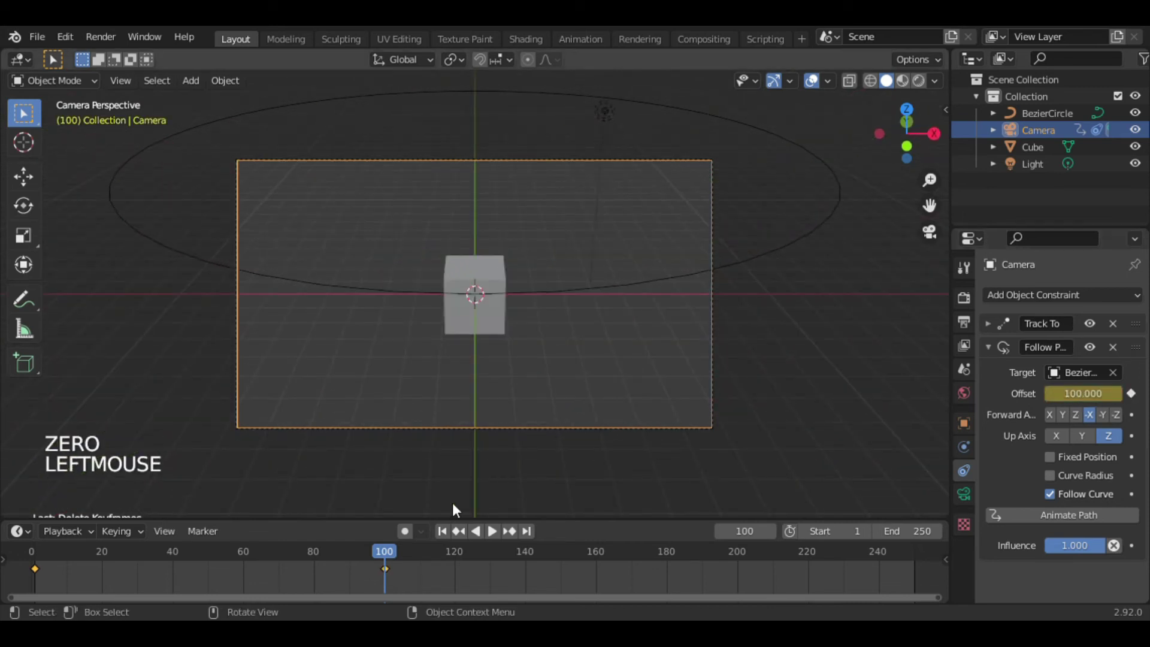
key(shift+Left)
key(space)
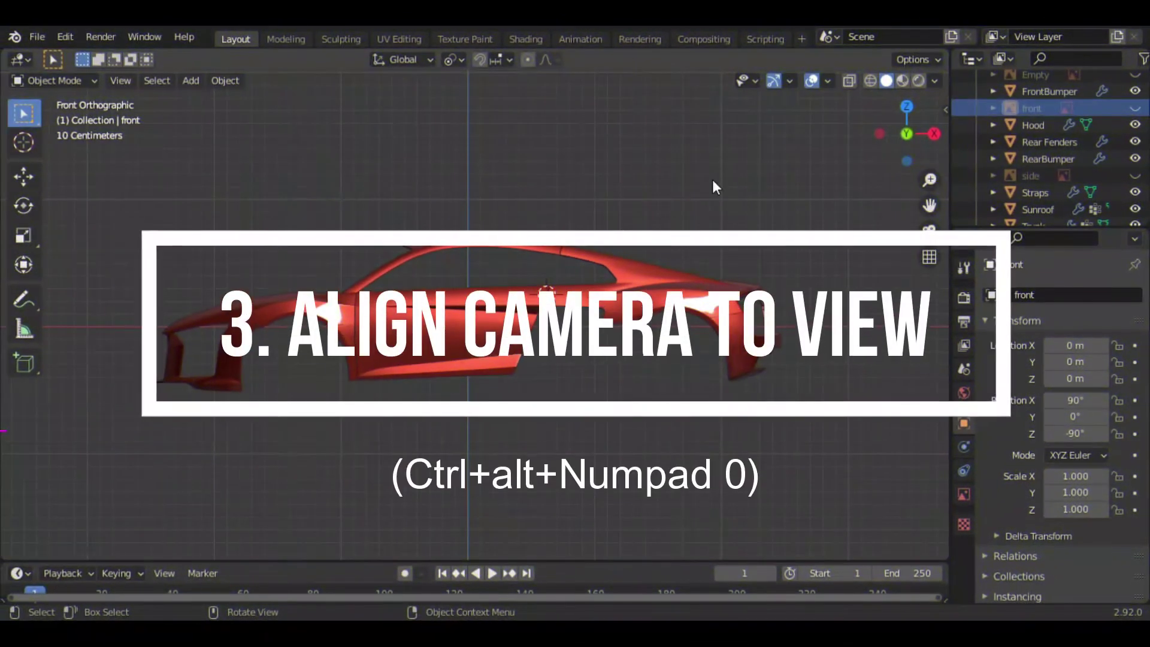
- Orbit to a front three-quarter view of the red car and align the active camera to that view
drag(906, 134, 952, 147)
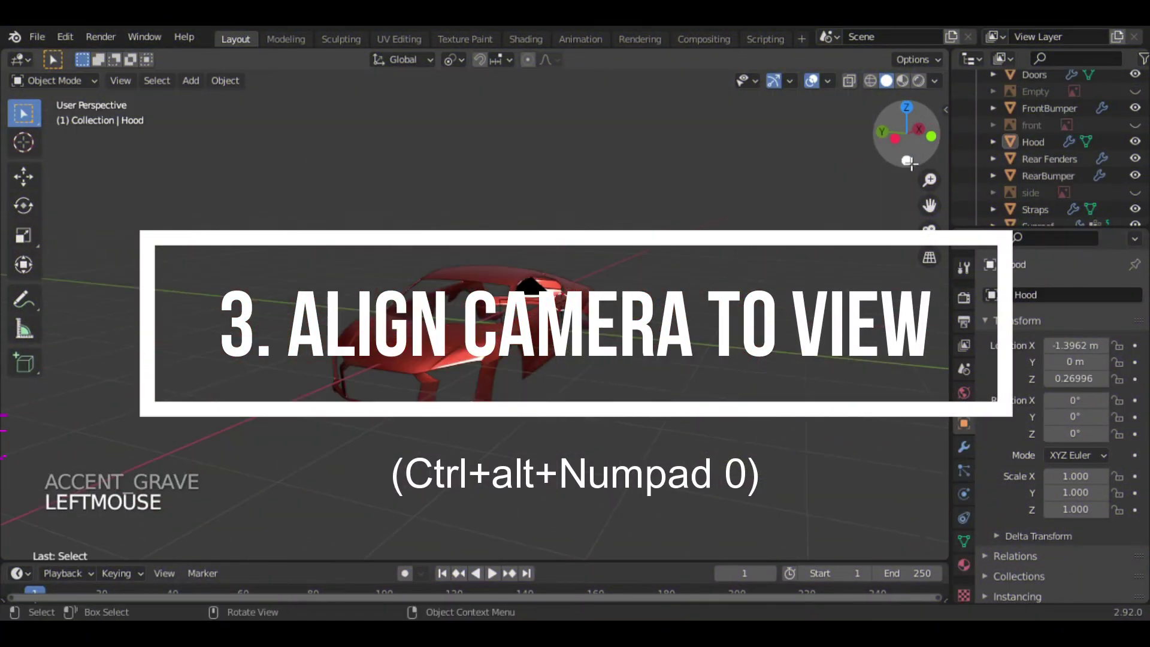
mouse_move(906, 159)
mouse_down()
mouse_move(916, 160)
mouse_move(901, 172)
mouse_move(928, 181)
mouse_move(906, 160)
mouse_up()
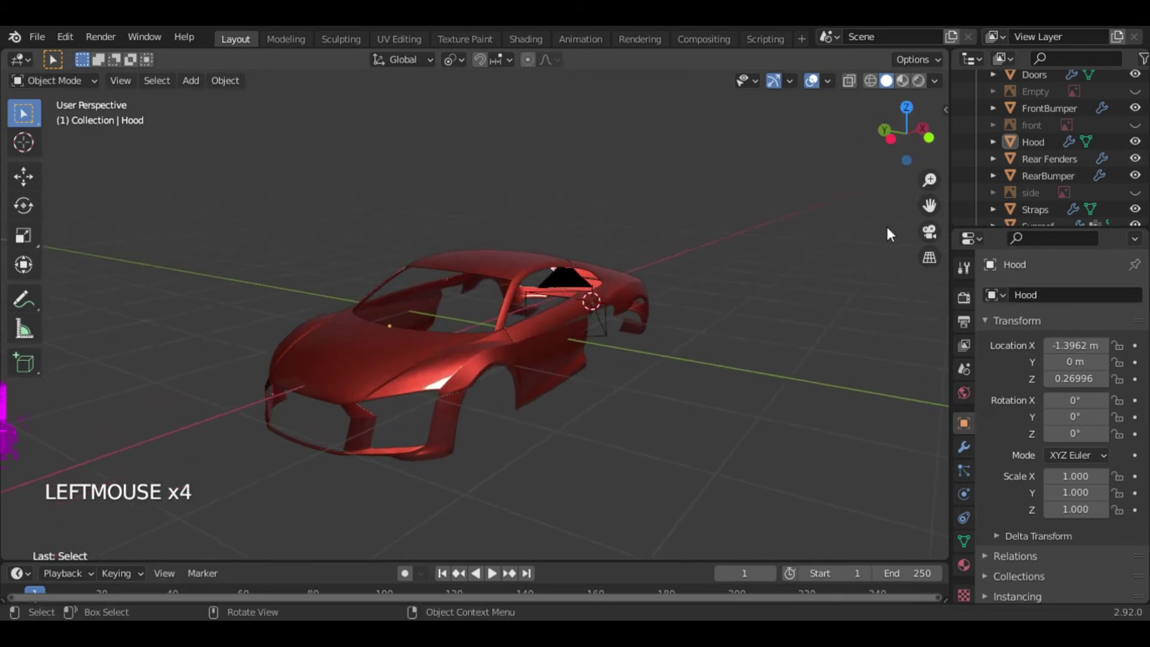
click(928, 232)
click(929, 233)
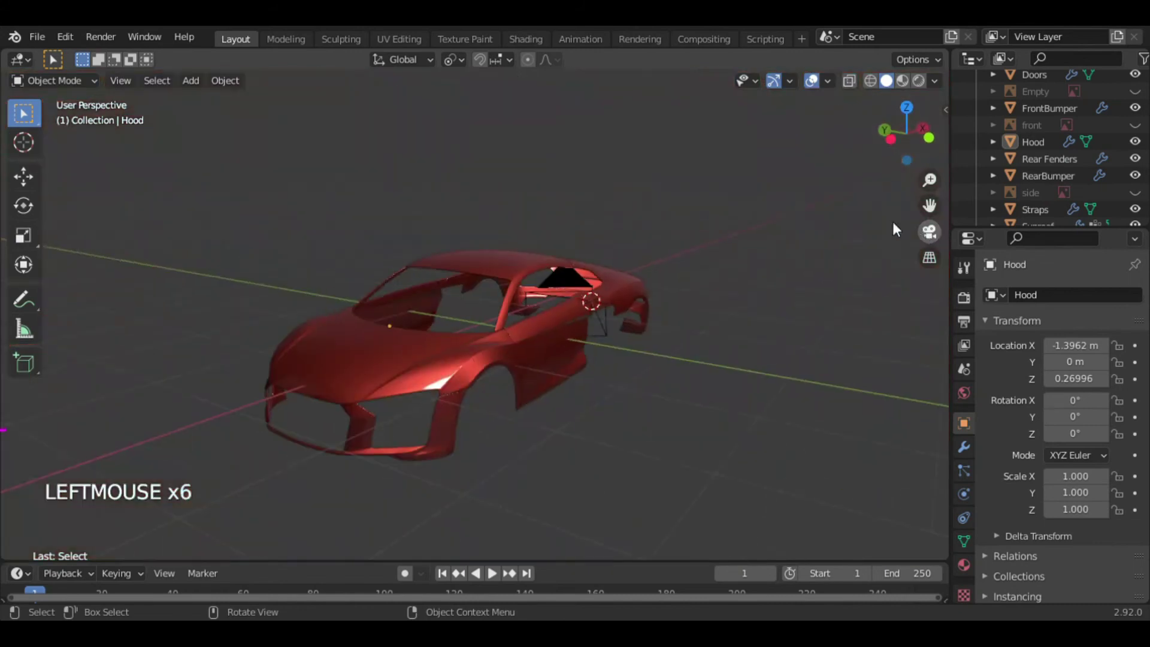
click(126, 83)
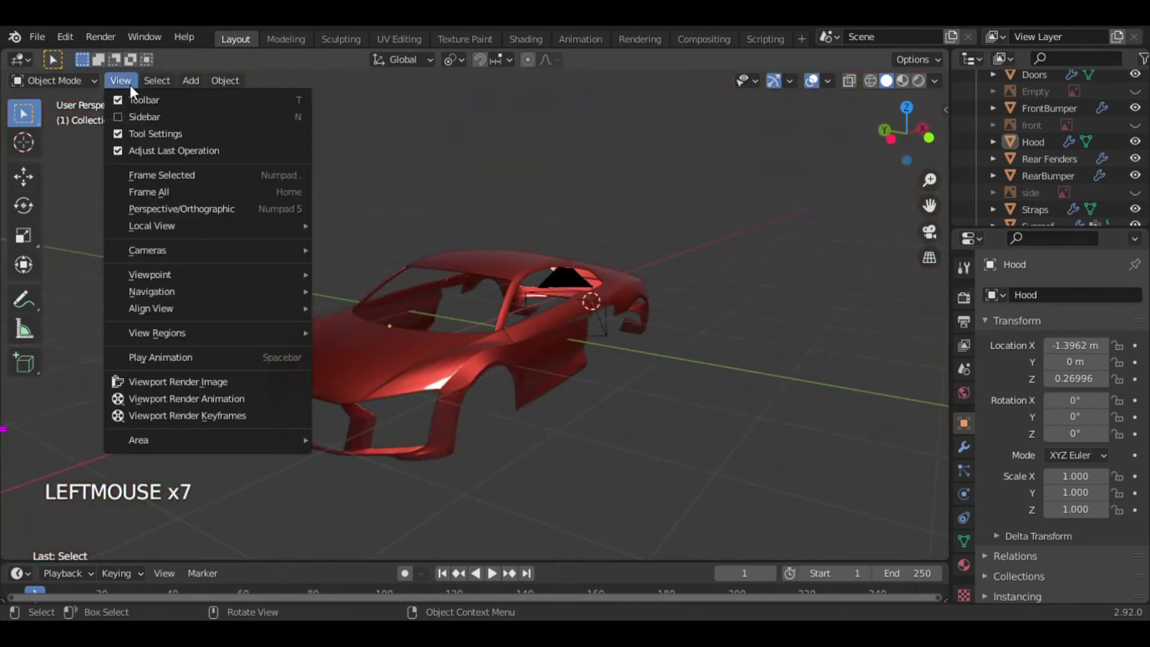
mouse_move(229, 276)
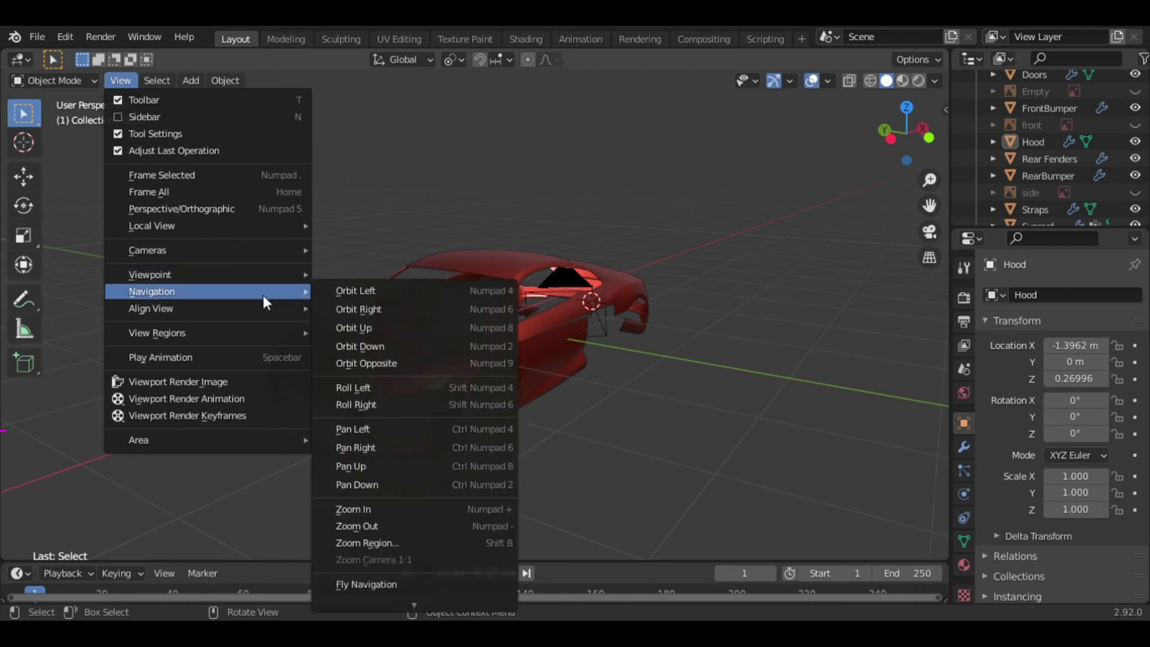
mouse_move(236, 309)
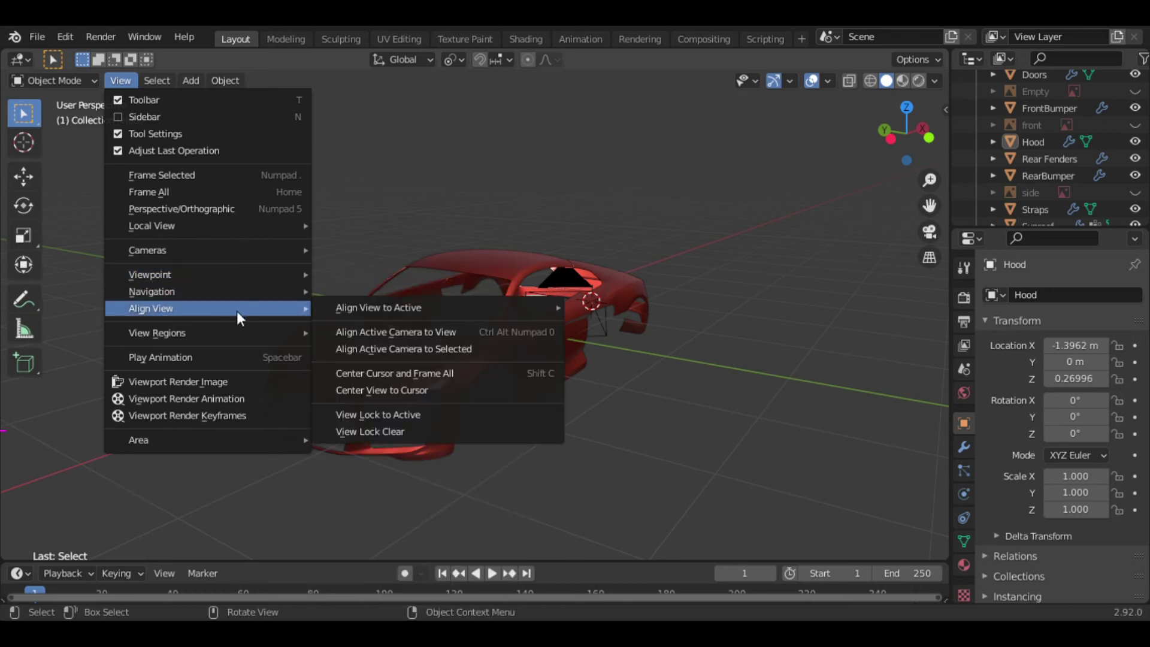
click(383, 331)
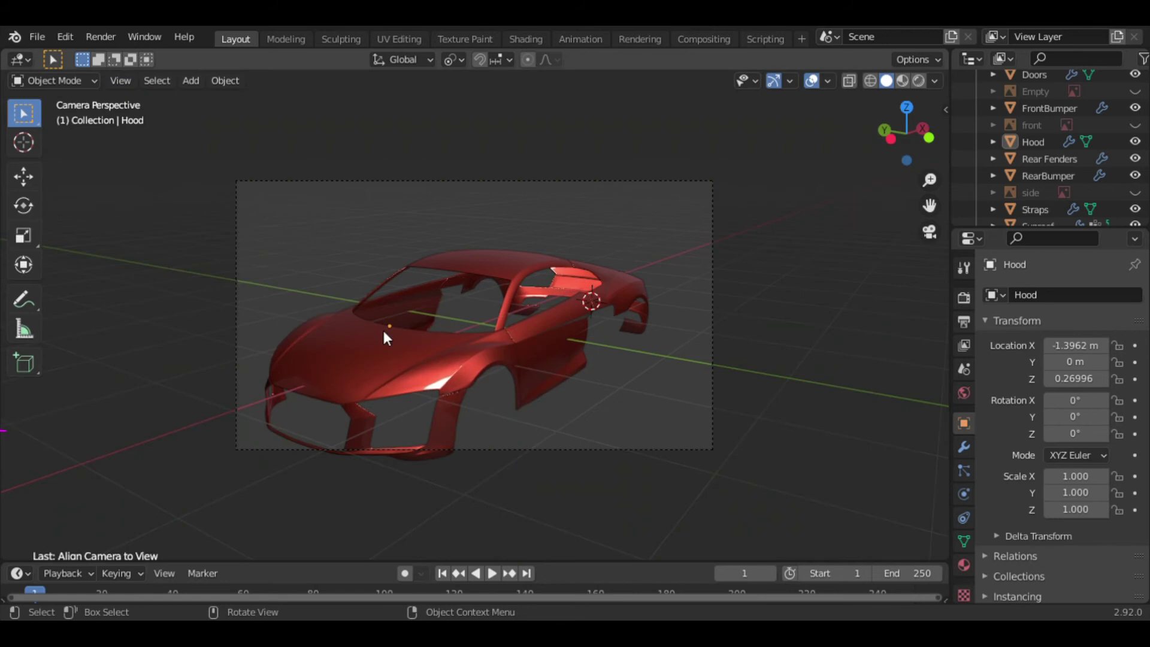
click(853, 297)
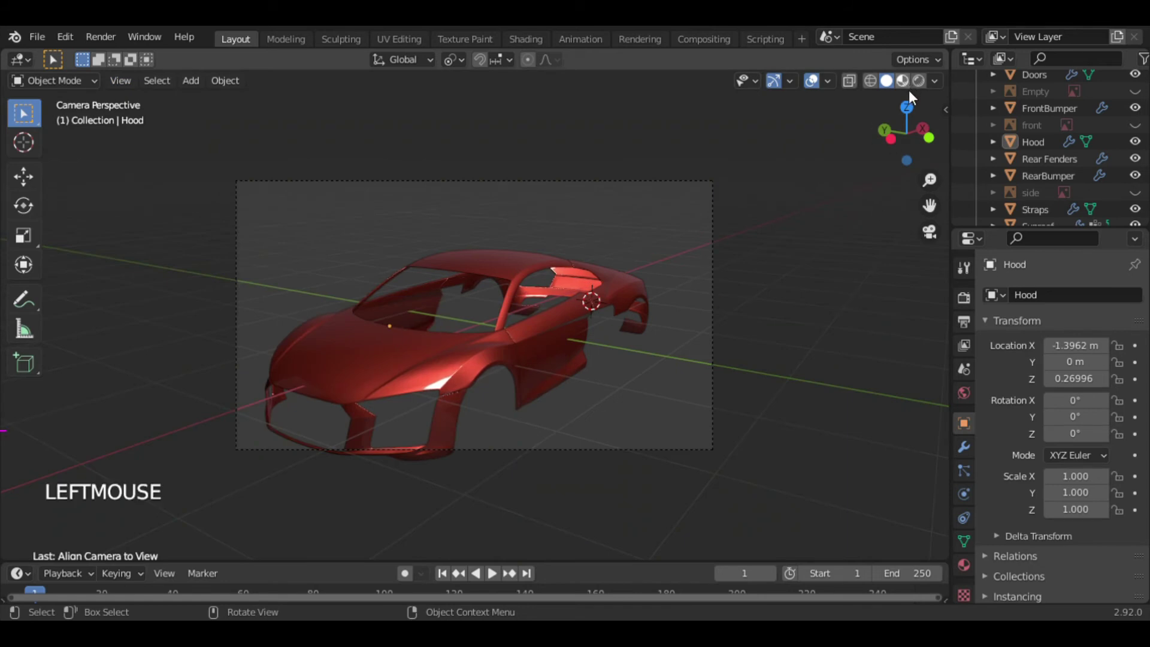
- Leave the camera view, frame the car's front closer and lower, and align the active camera to that view
click(929, 232)
click(929, 233)
drag(906, 134, 934, 132)
drag(929, 180, 929, 150)
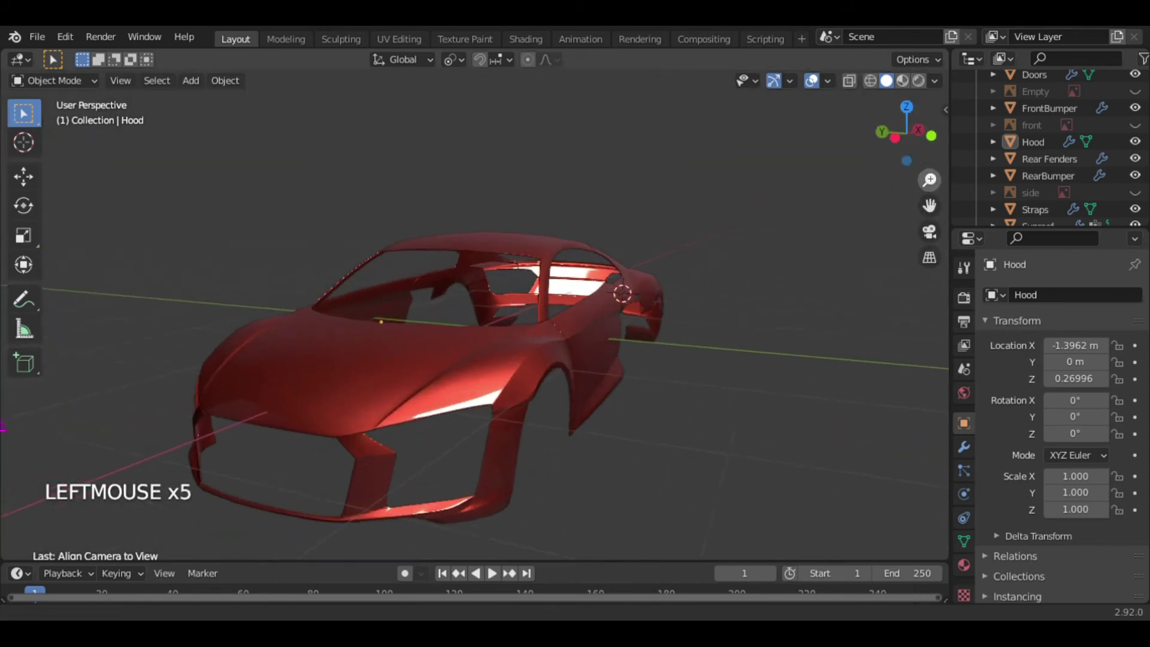
drag(929, 206, 976, 183)
drag(906, 133, 910, 124)
click(121, 80)
mouse_move(180, 308)
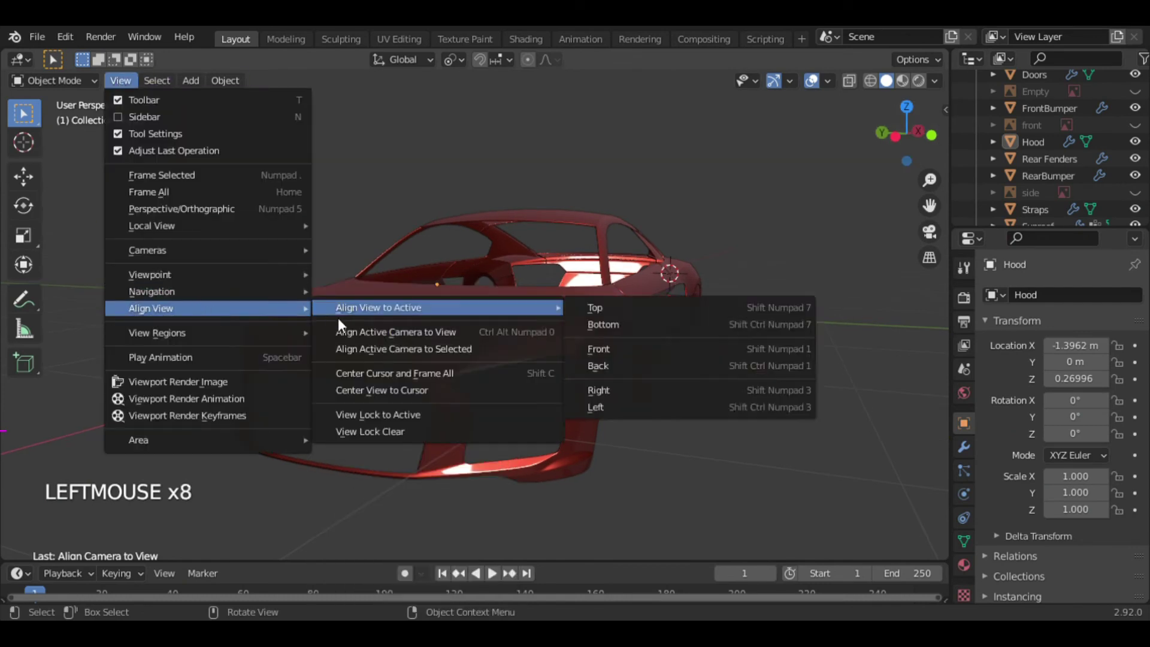
click(504, 331)
- Select the camera and move it back to about X -5.07 m, Y -1.88 m, Z 0.47 m to fit the car in frame
click(712, 299)
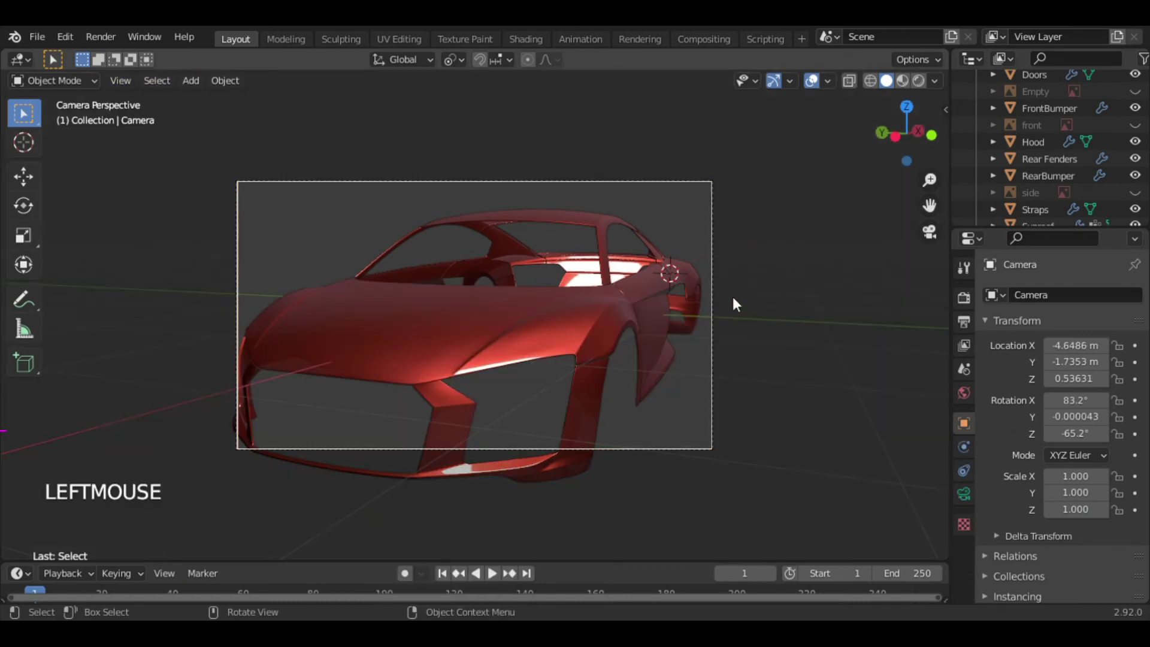
key(g)
key(g)
key(g)
click(798, 321)
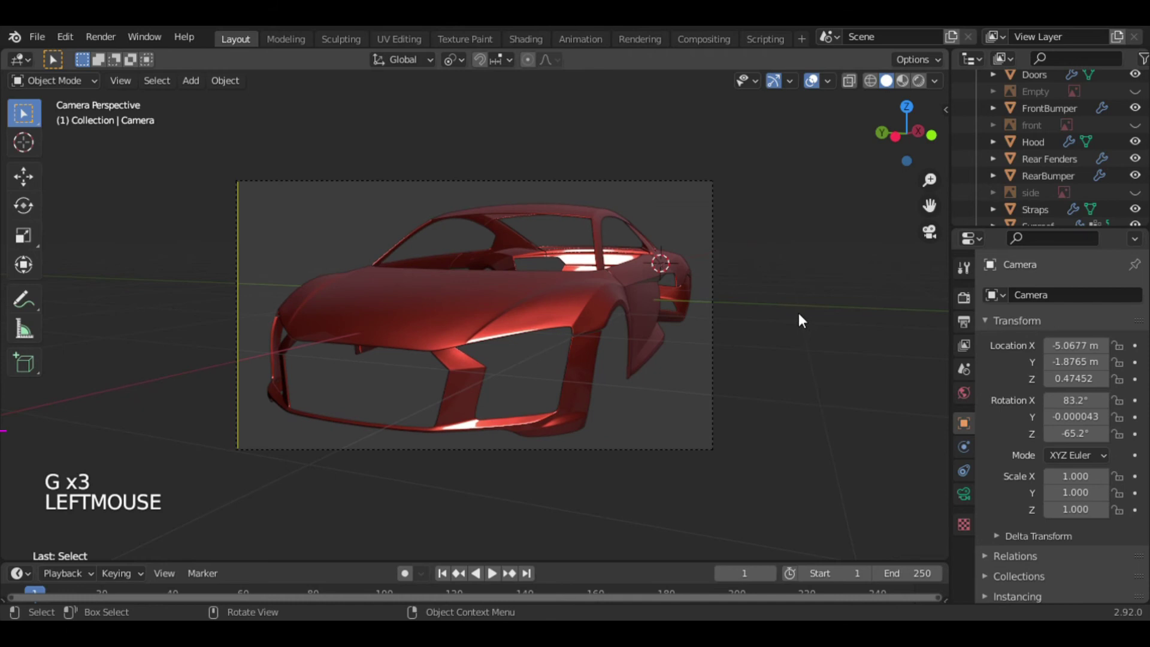
- Orbit to a rear view of the car and open the view alignment options
drag(898, 128, 947, 136)
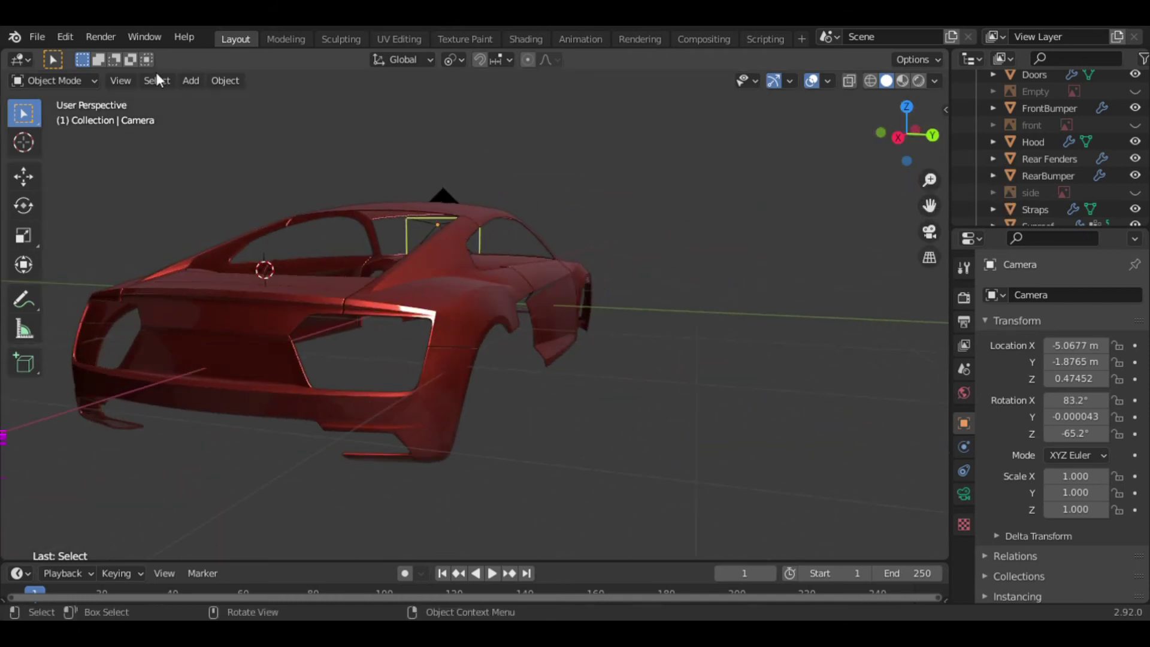
click(121, 80)
mouse_move(231, 308)
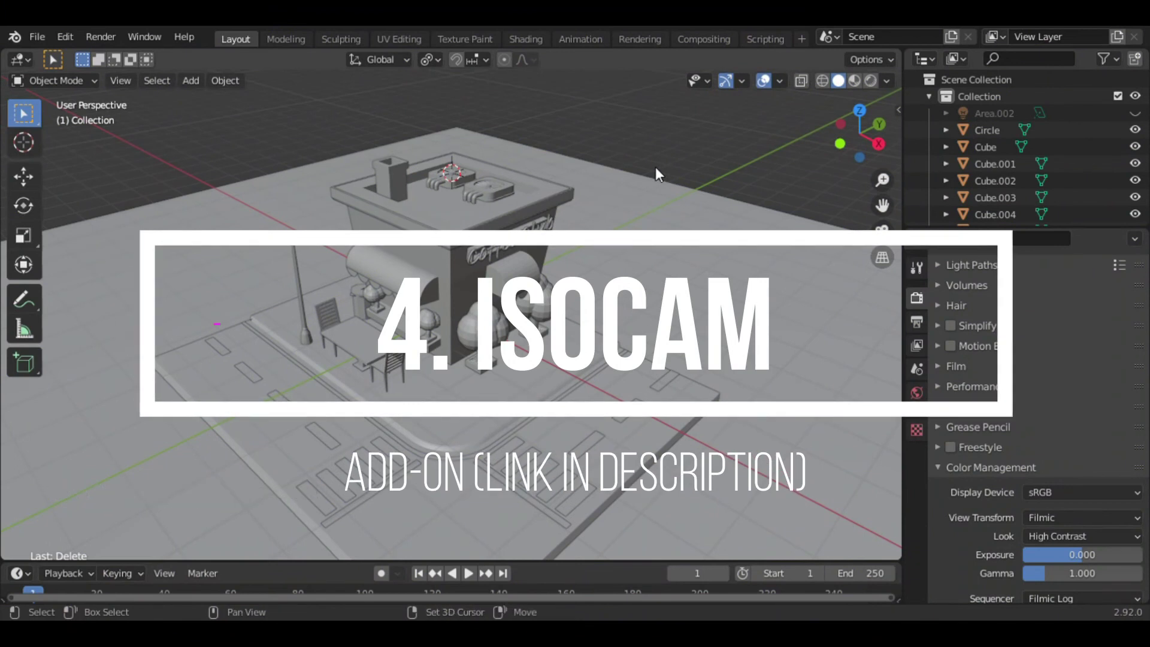
- Add a camera to the coffee shop scene, look through it, and move it along X and about -2.46 m along Y
key(shift+a)
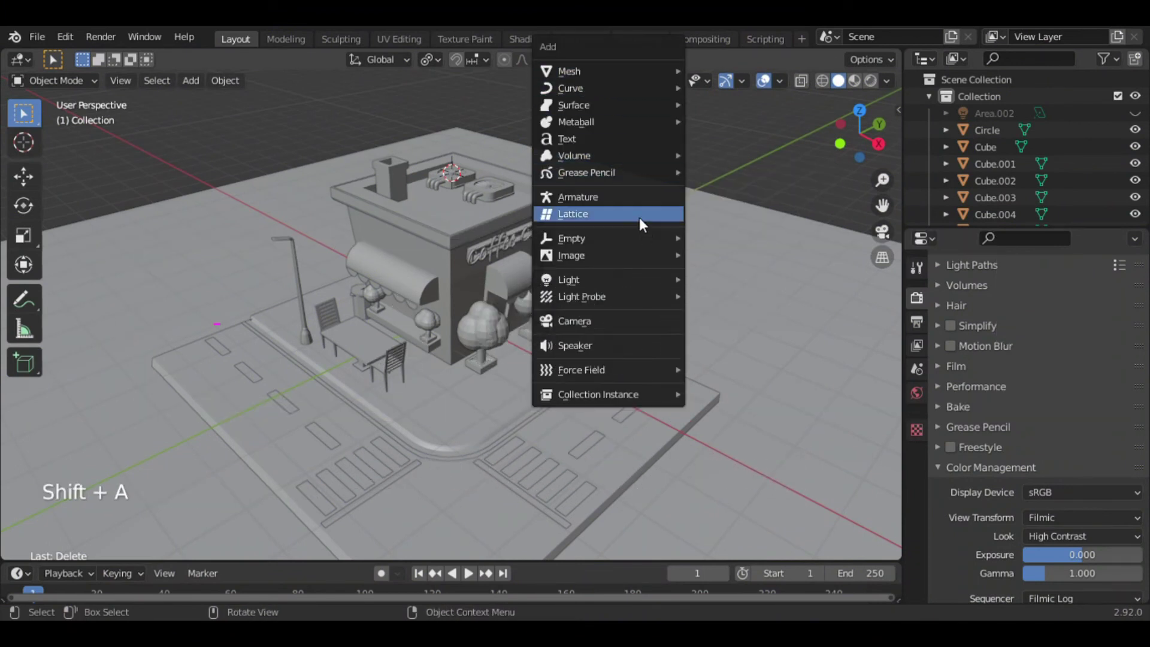
click(644, 322)
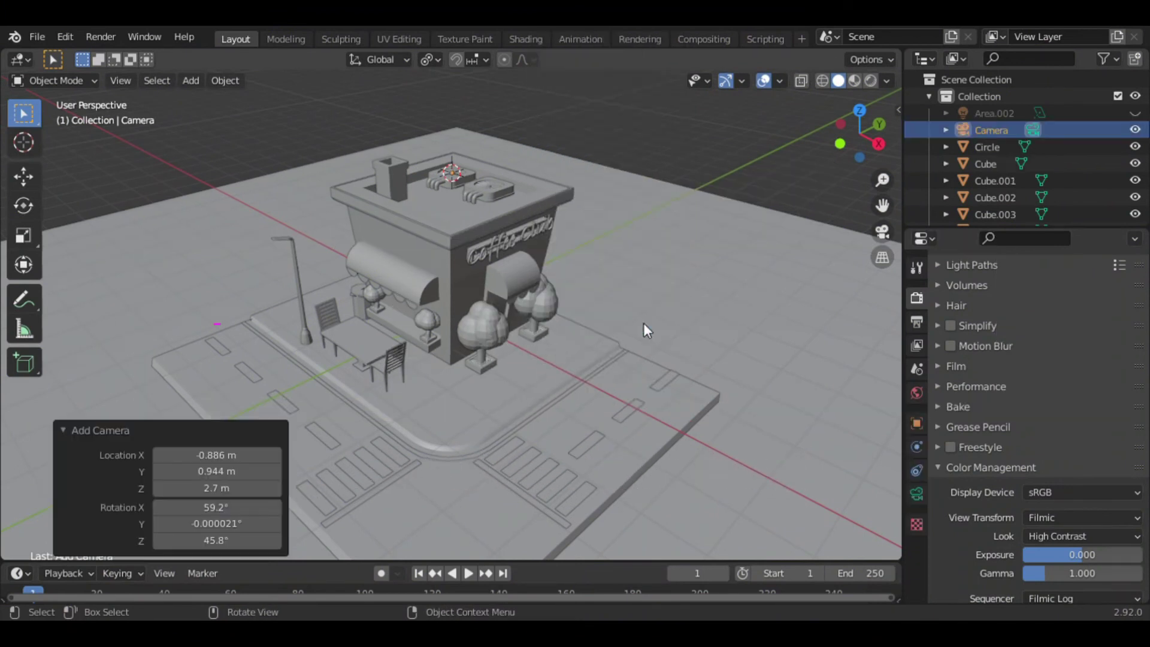
click(883, 231)
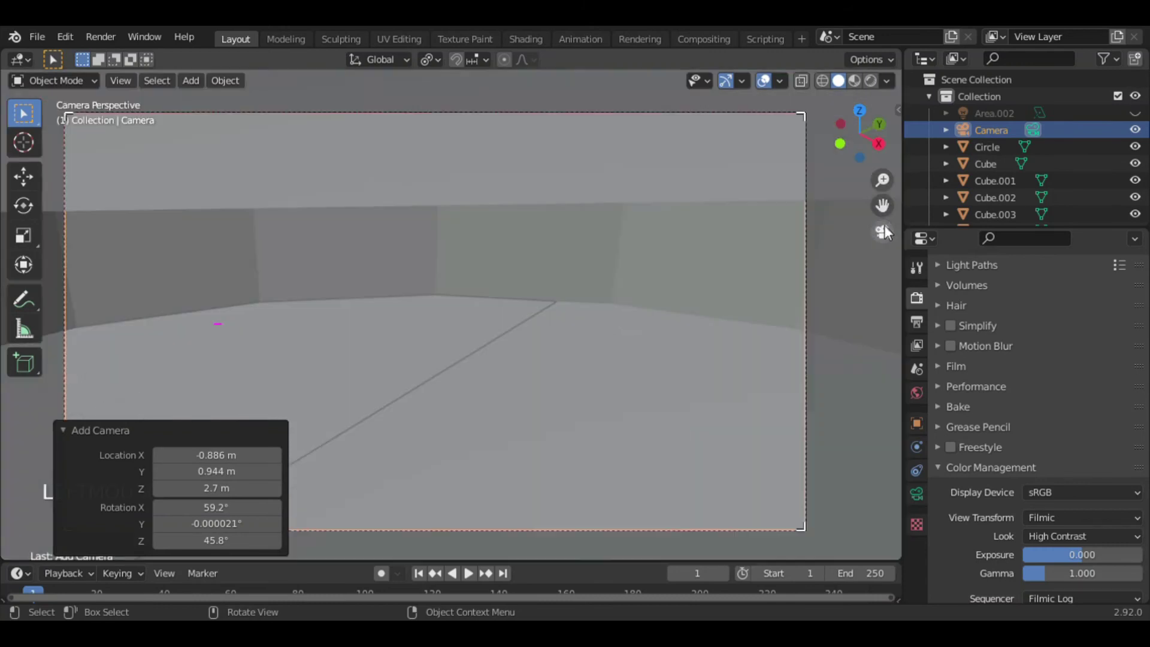
key(g)
key(x)
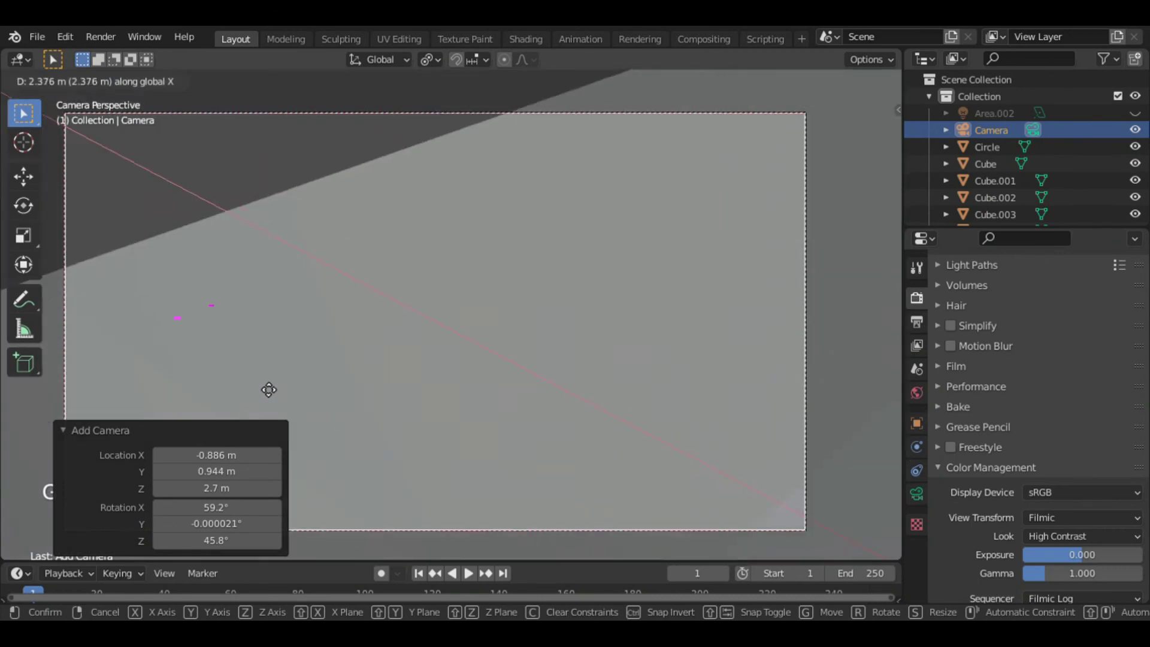
click(308, 388)
key(g)
key(y)
click(756, 472)
- Move the new camera along Y in the right side view and raise it about 3.07 m along Z
click(883, 231)
click(877, 144)
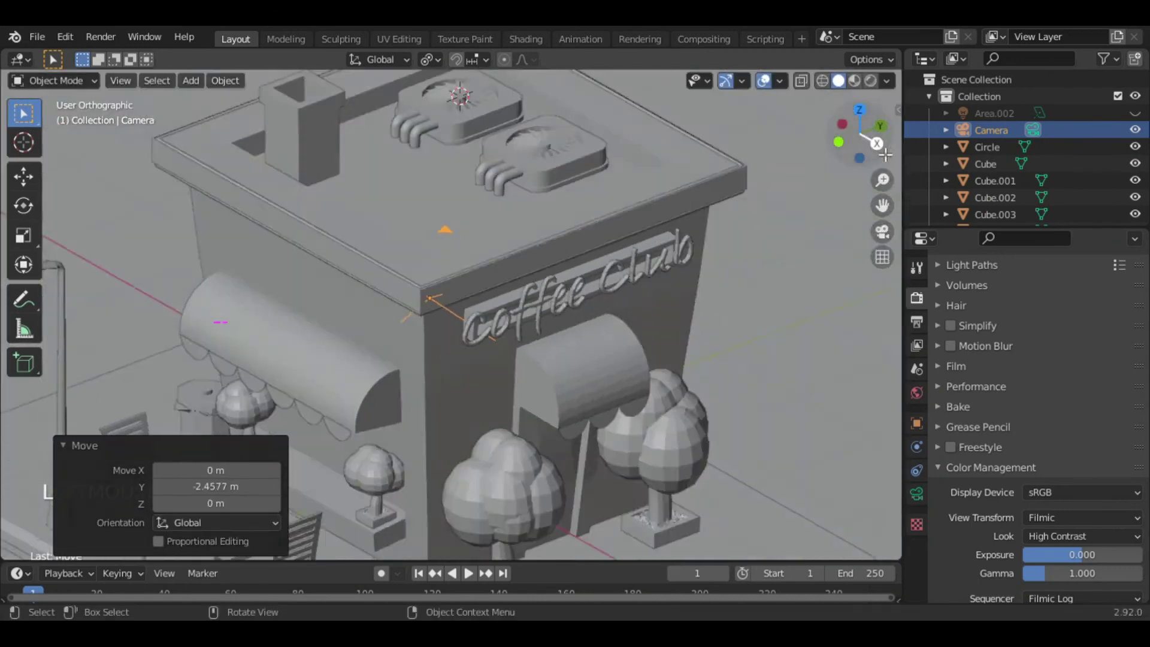
drag(882, 179, 882, 249)
key(g)
key(y)
click(449, 303)
key(g)
key(z)
click(570, 166)
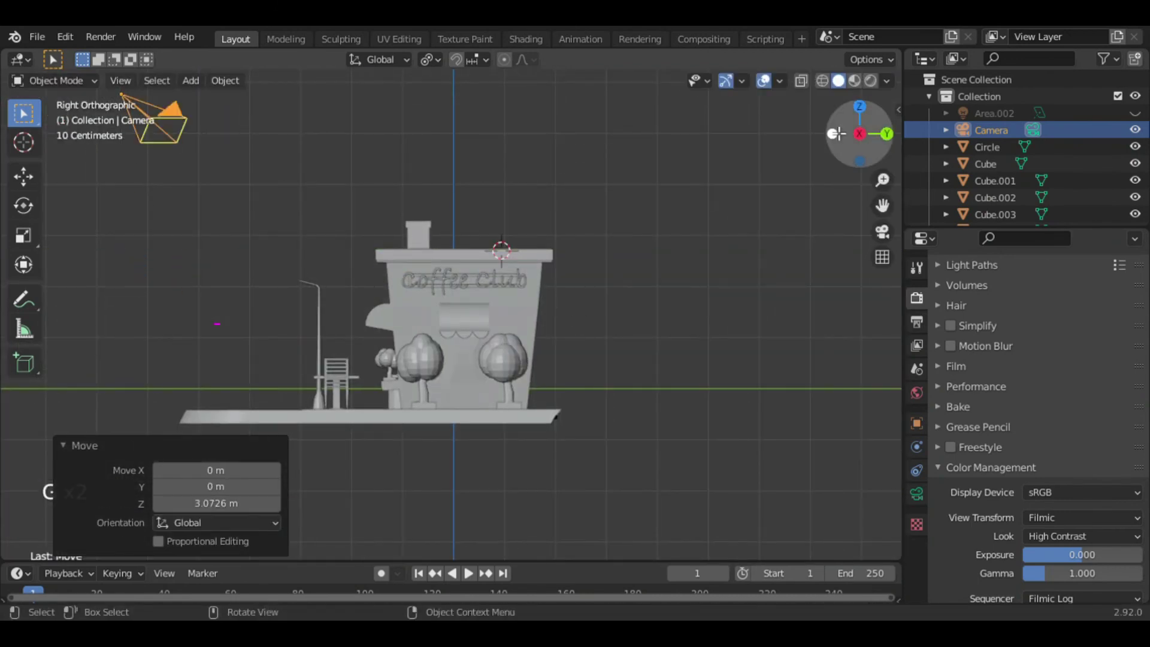
- Move the camera along X away from the building, refining it by about 1.64 m while looking through it
click(829, 134)
key(g)
key(x)
click(890, 219)
click(882, 228)
key(g)
key(x)
click(210, 342)
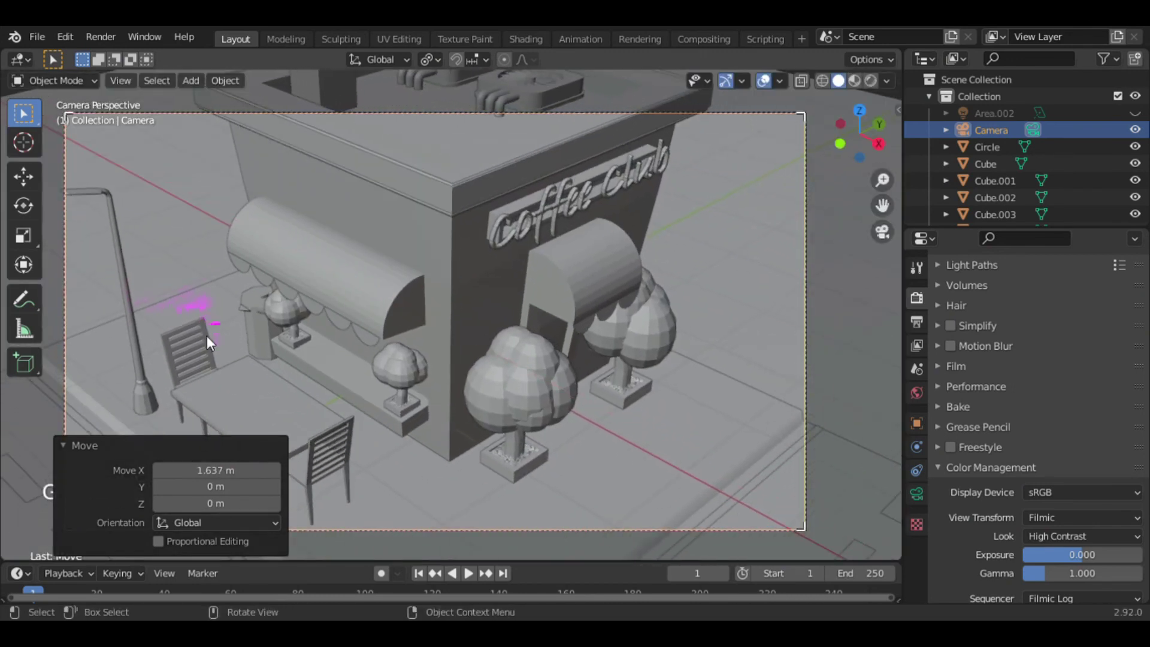
- Reframe the shop by moving the camera farther along X, about -1.70 m along Y, and about 1.71 m along Z
key(g)
key(x)
click(832, 504)
key(g)
key(y)
click(644, 51)
key(g)
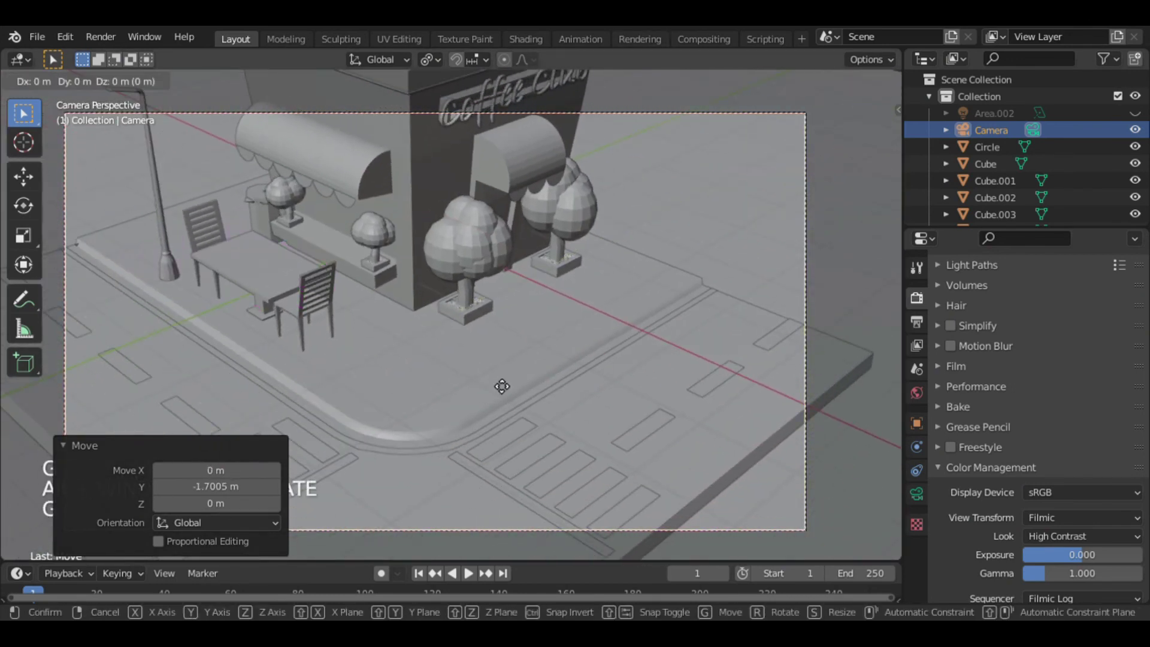
key(z)
click(503, 197)
- Delete the manually placed camera beside the coffee shop
mouse_move(850, 143)
mouse_down()
mouse_move(874, 122)
mouse_move(853, 164)
mouse_up()
scroll(737, 235, down, 5)
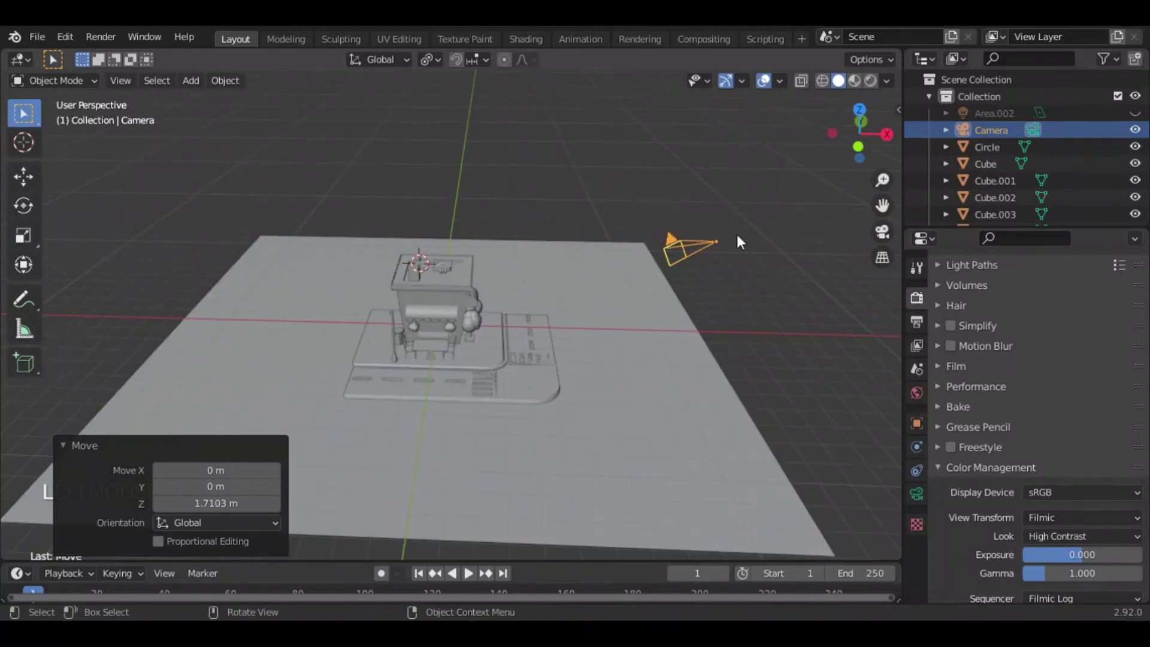
key(x)
click(736, 235)
- Create a TrueIsocam with the PR Isocam add-on and zoom to see its full frame
key(n)
click(893, 192)
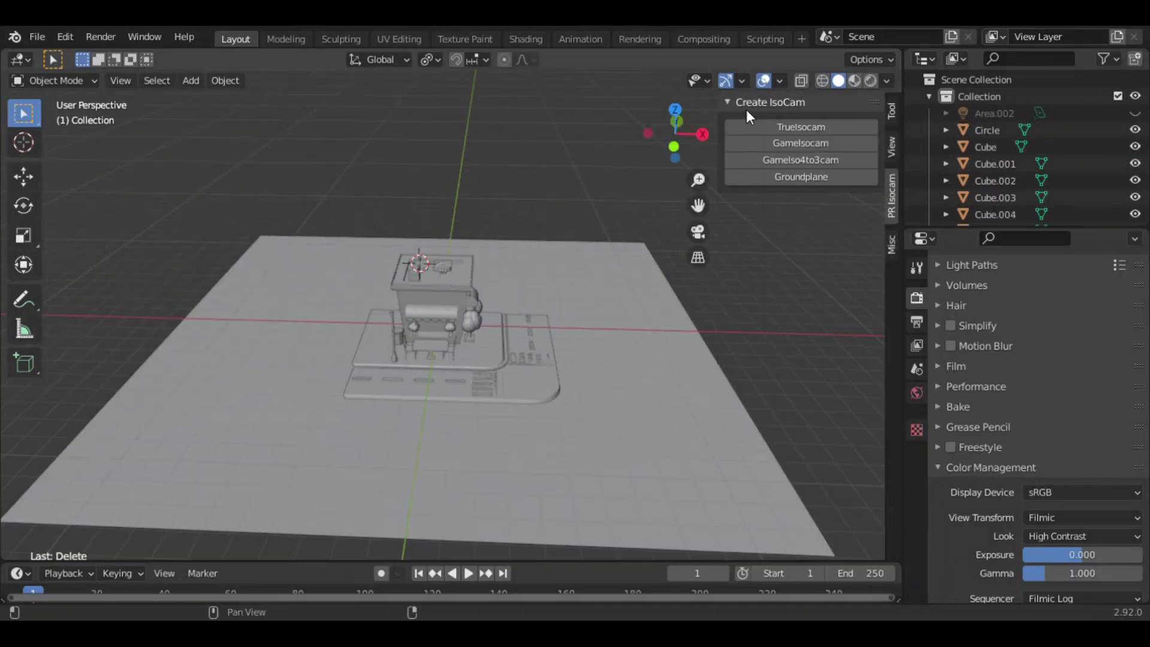
click(806, 126)
drag(698, 179, 698, 185)
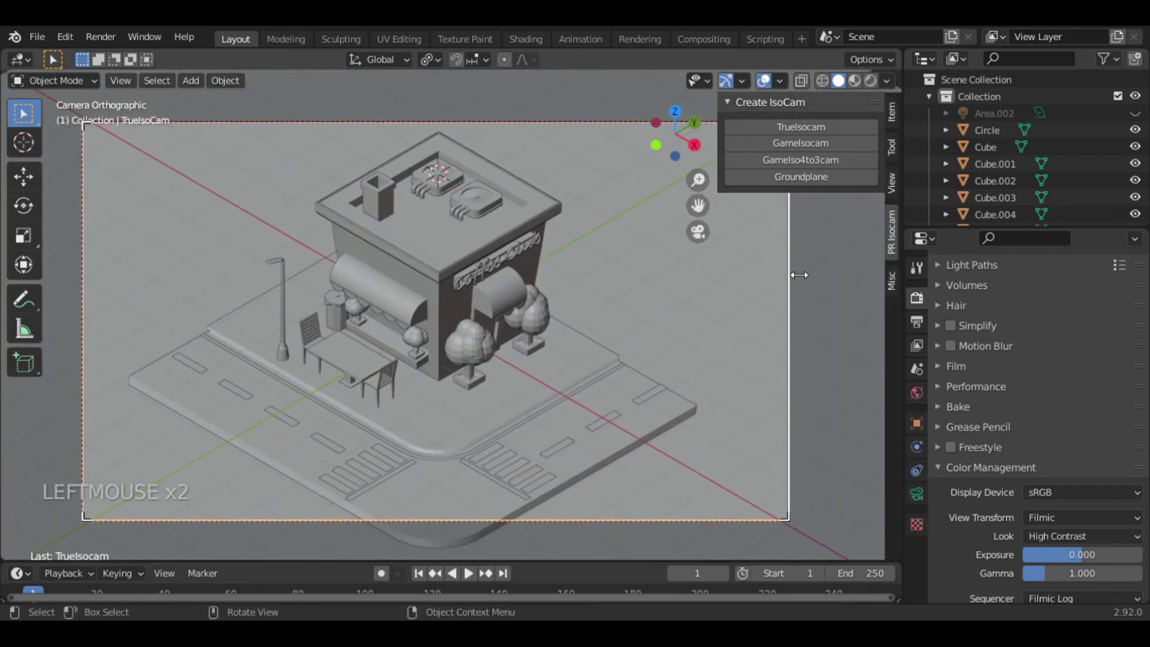
- Lower the TrueIsocam about 0.1 m along Z
key(g)
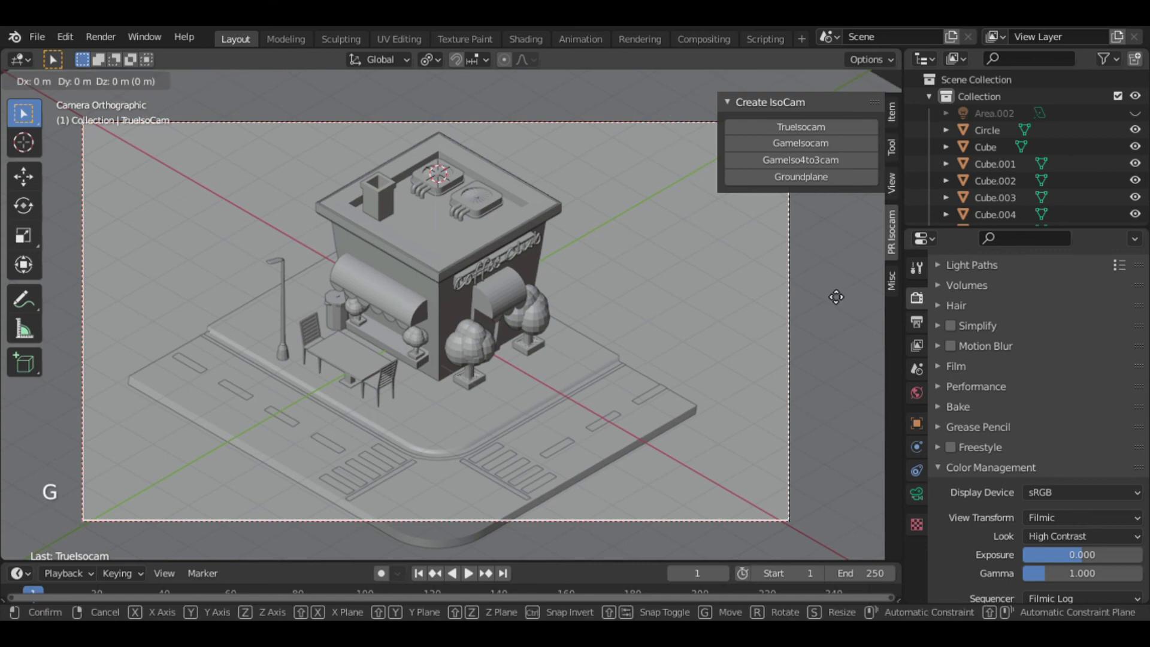
key(z)
click(832, 294)
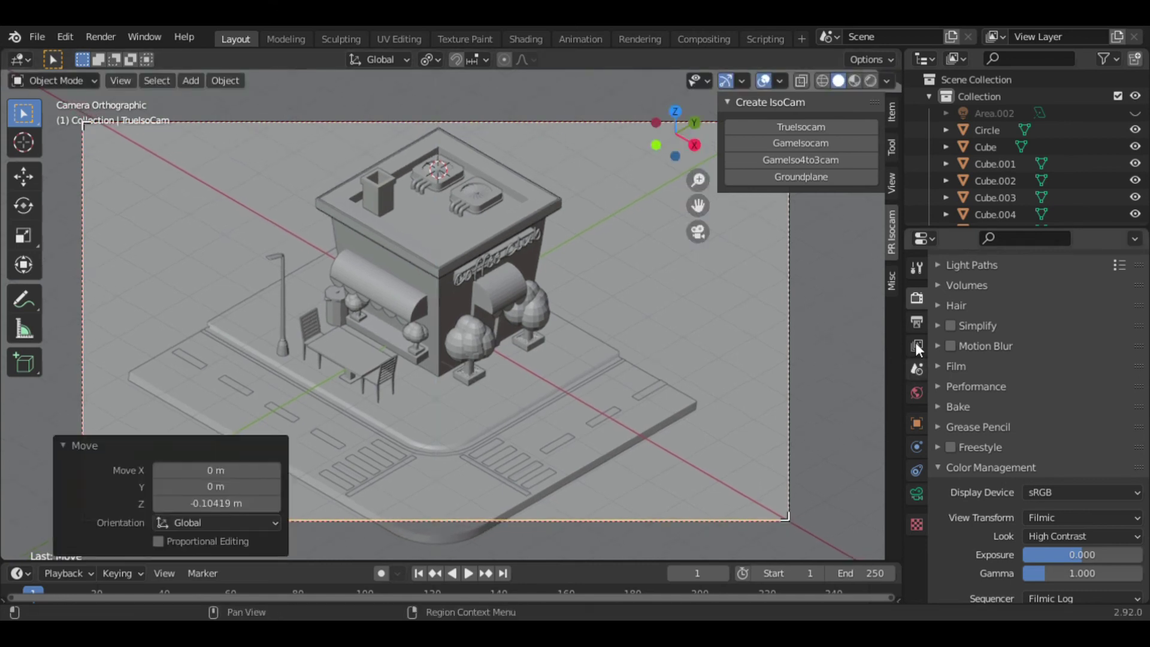
- Set the output resolution Y to 1920 px for a square render and check the camera frame
click(916, 322)
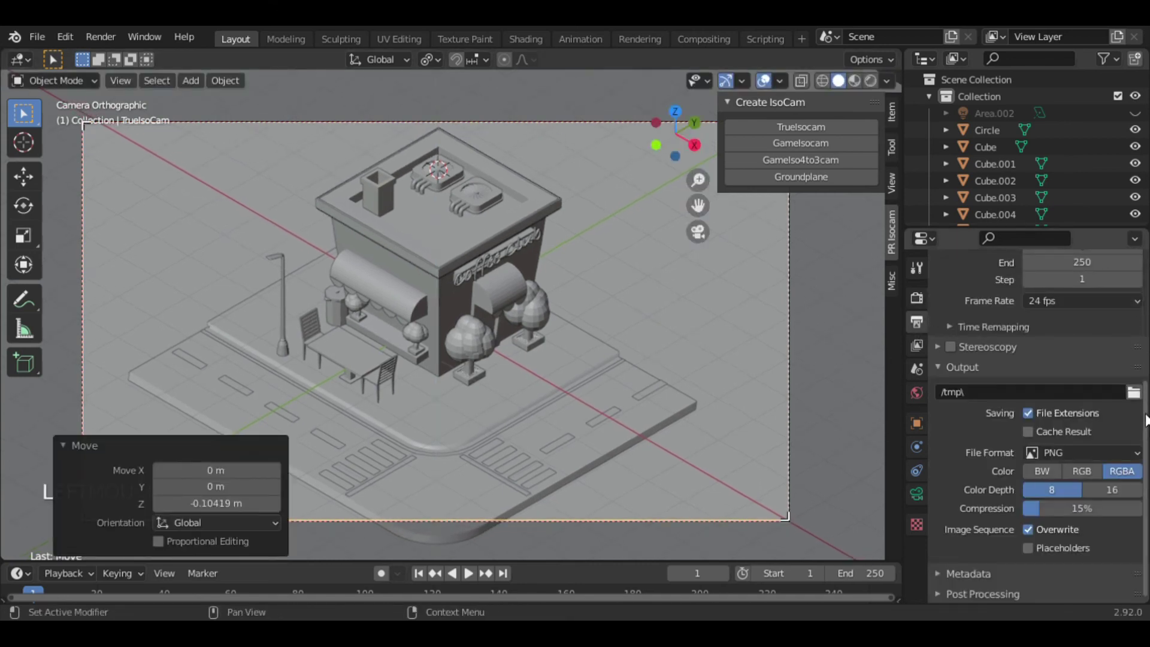
drag(1145, 419, 1144, 292)
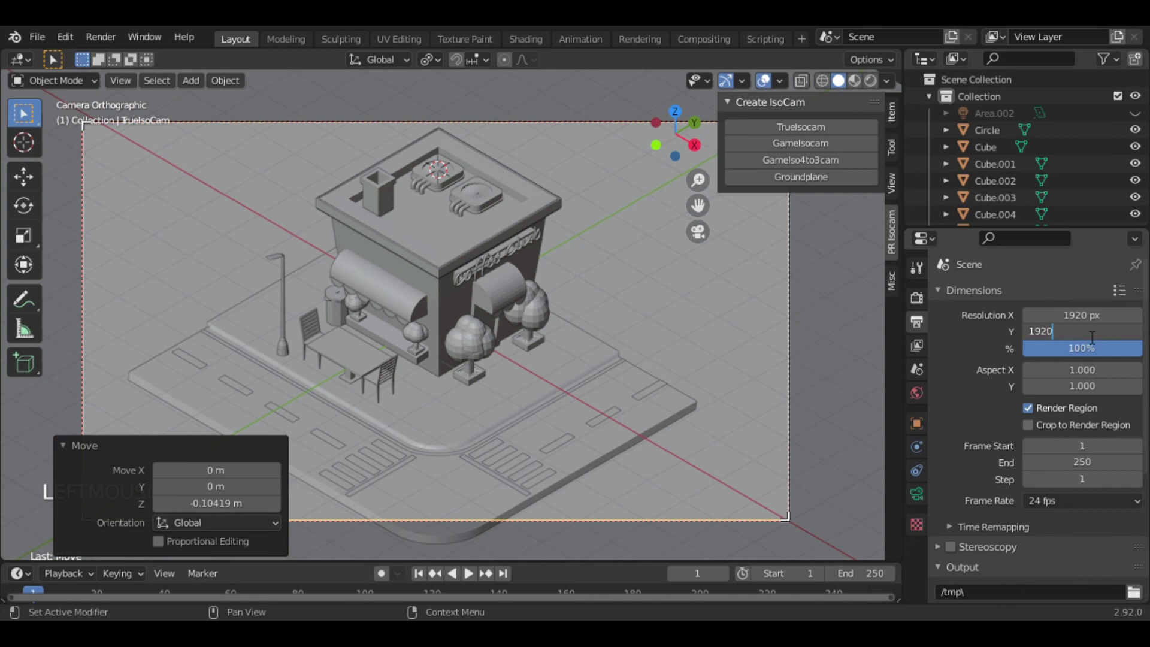
key(Return)
drag(699, 181, 698, 204)
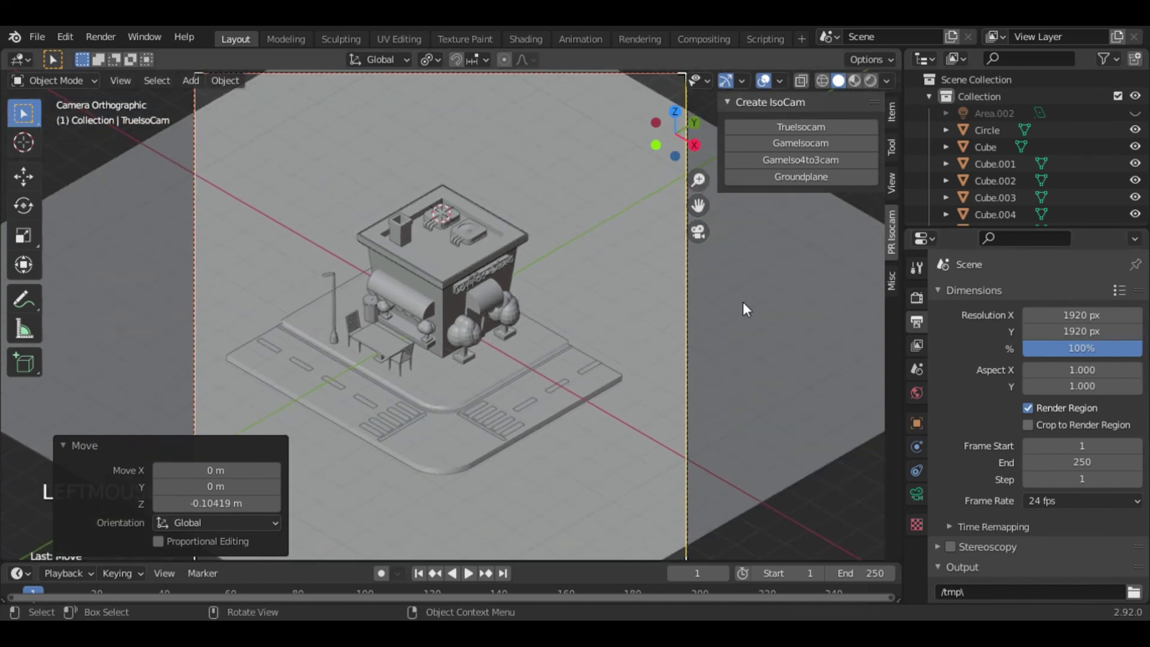
- Set the TrueIsocam's orthographic scale to about 10.7 so the coffee shop scene fills the square frame
key(g)
right_click(769, 370)
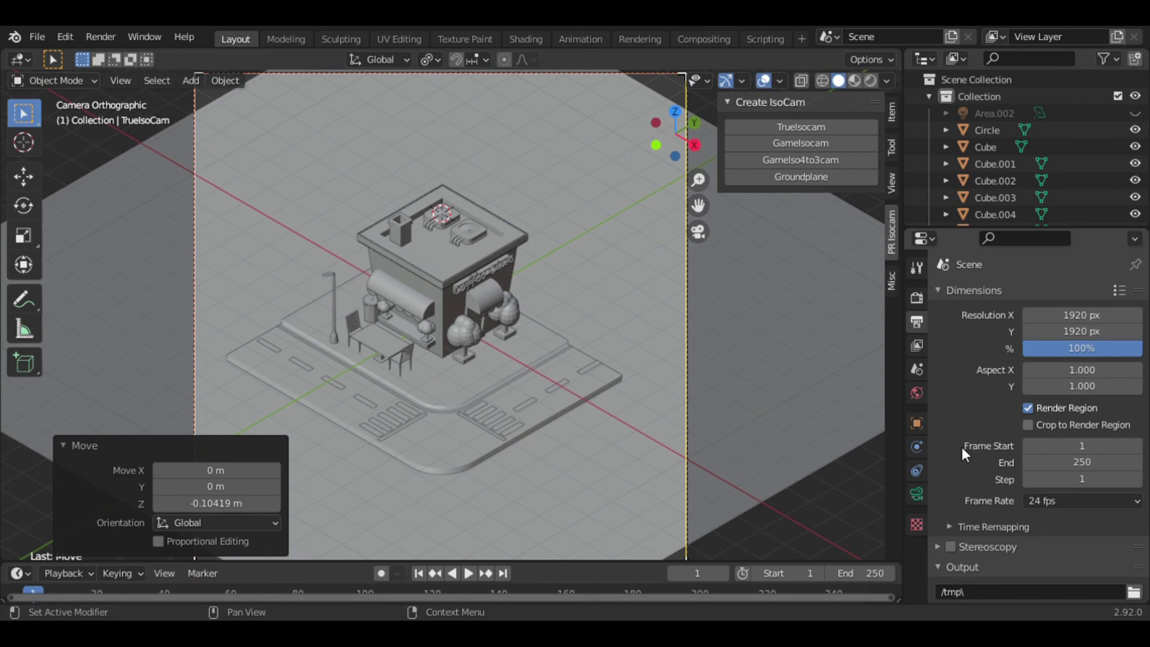
click(916, 494)
drag(1045, 373, 913, 342)
scroll(659, 179, down, 2)
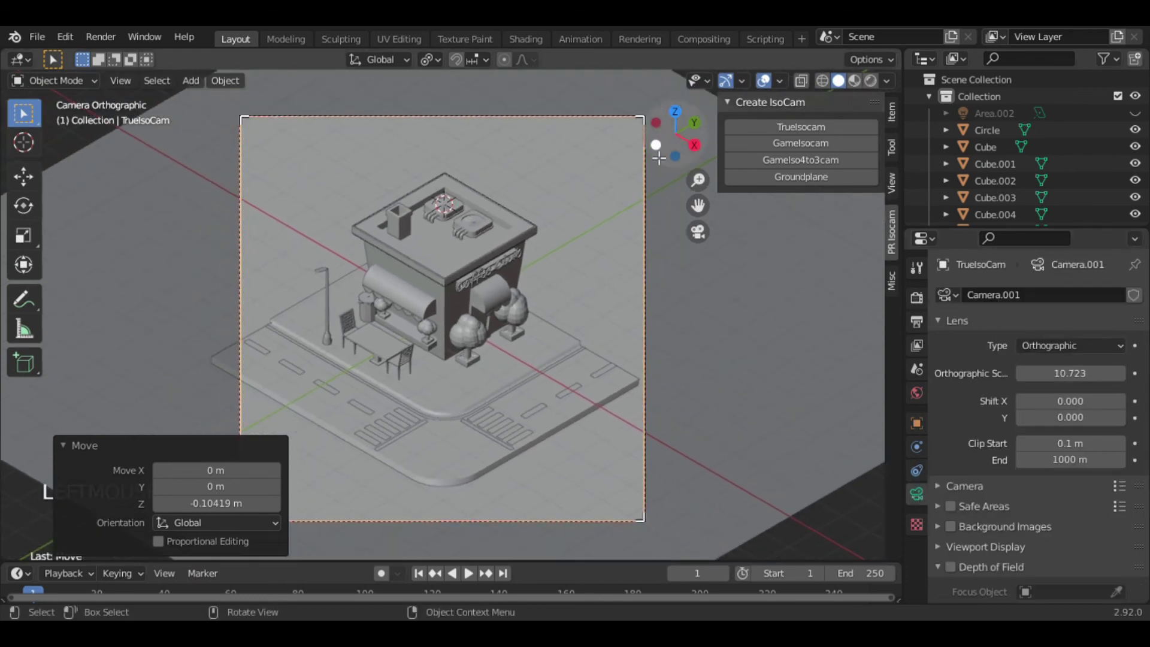
click(630, 216)
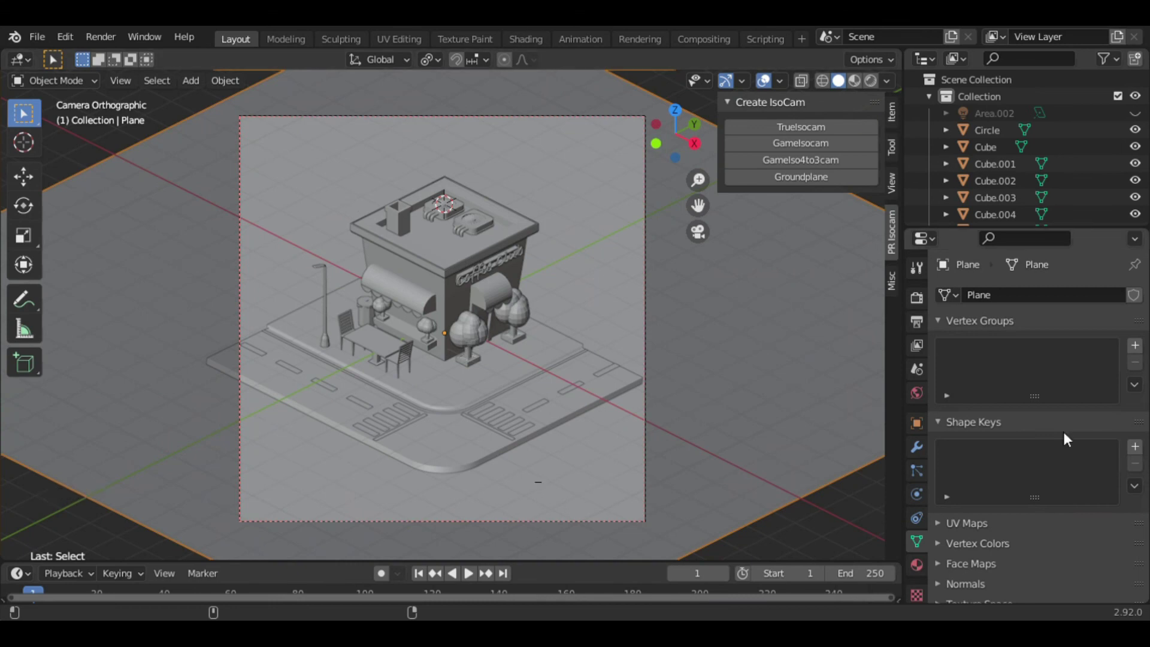
- Find the Create IsoCam add-on in the preferences by searching for "iso", and toggle it off and back on
click(61, 37)
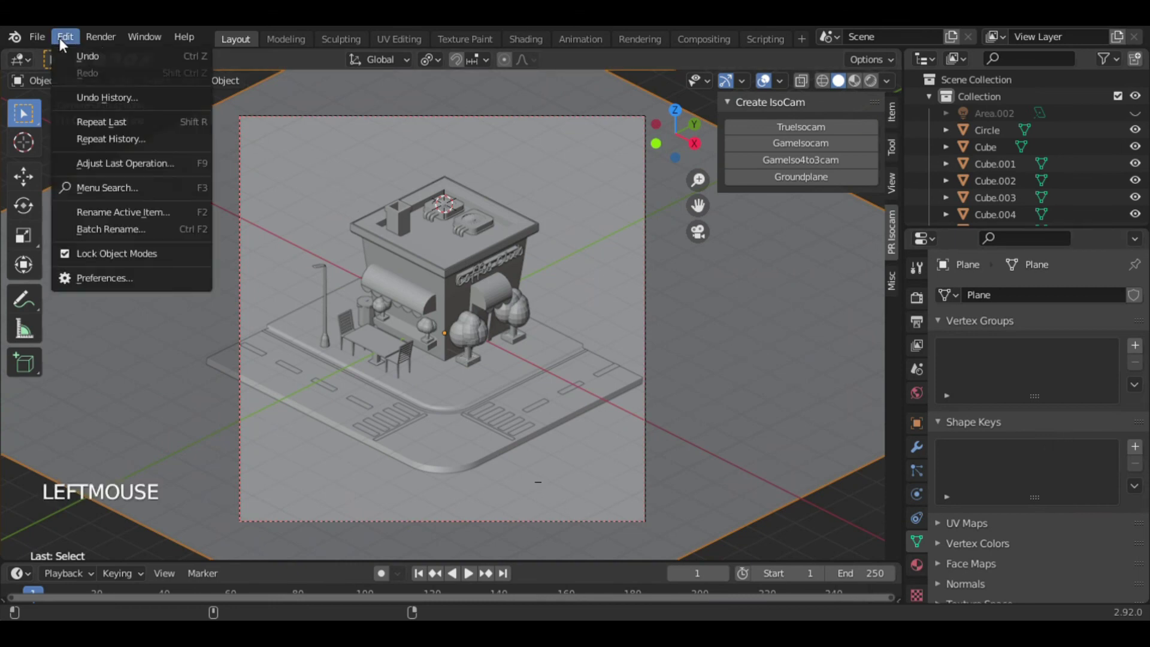
click(142, 273)
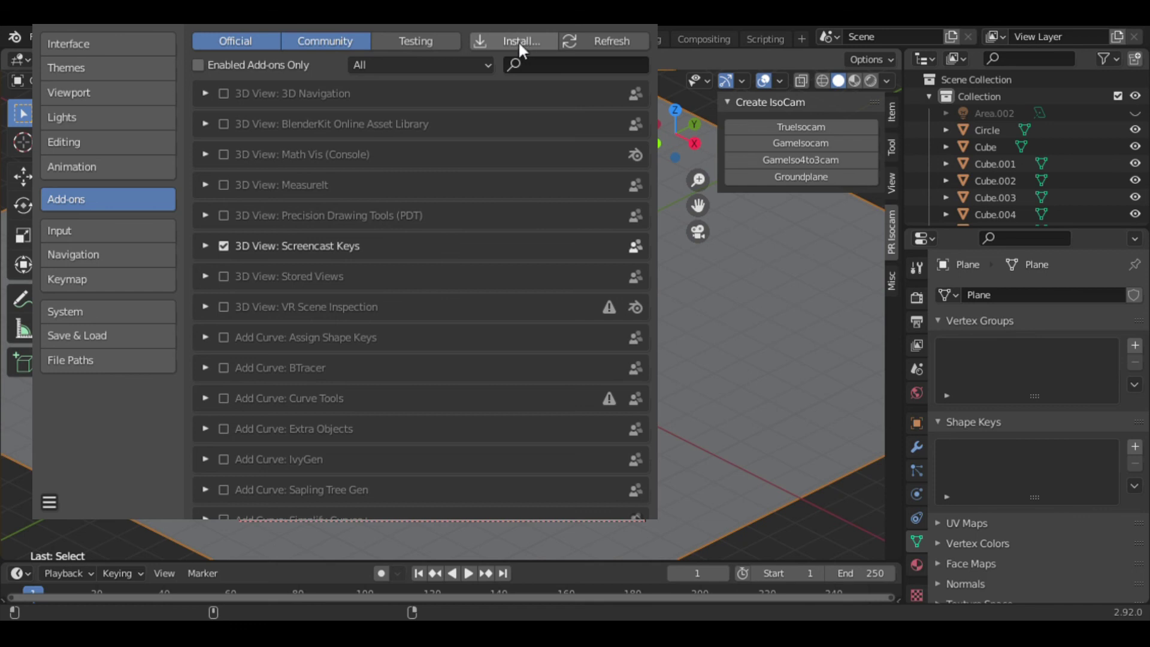
click(566, 68)
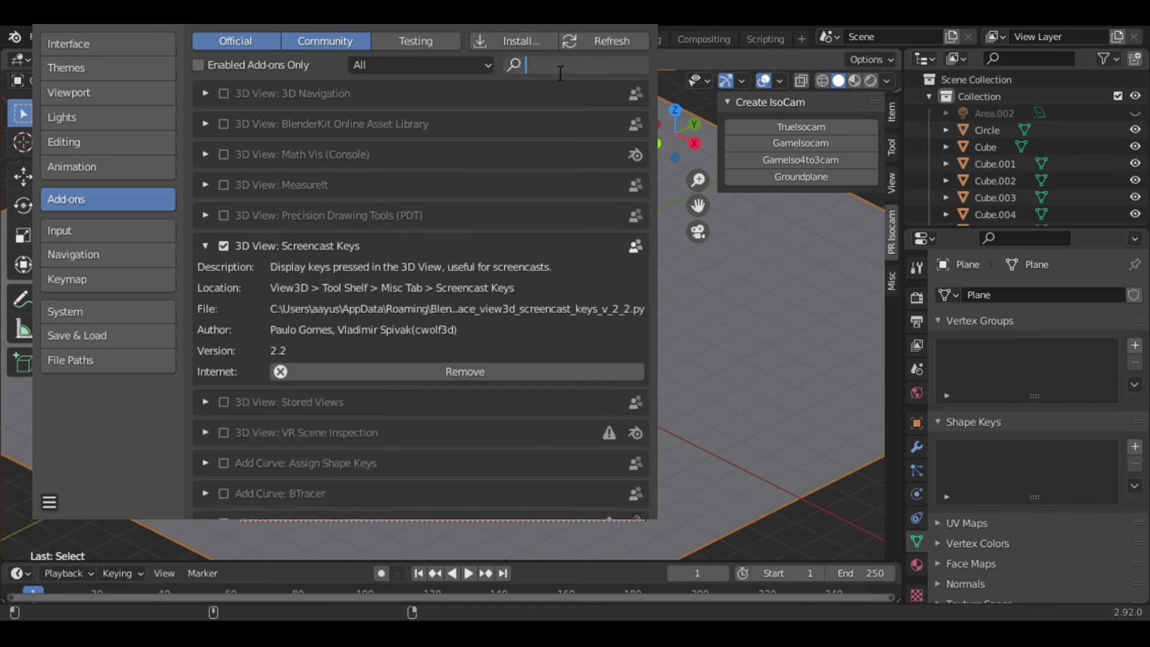
text(iso)
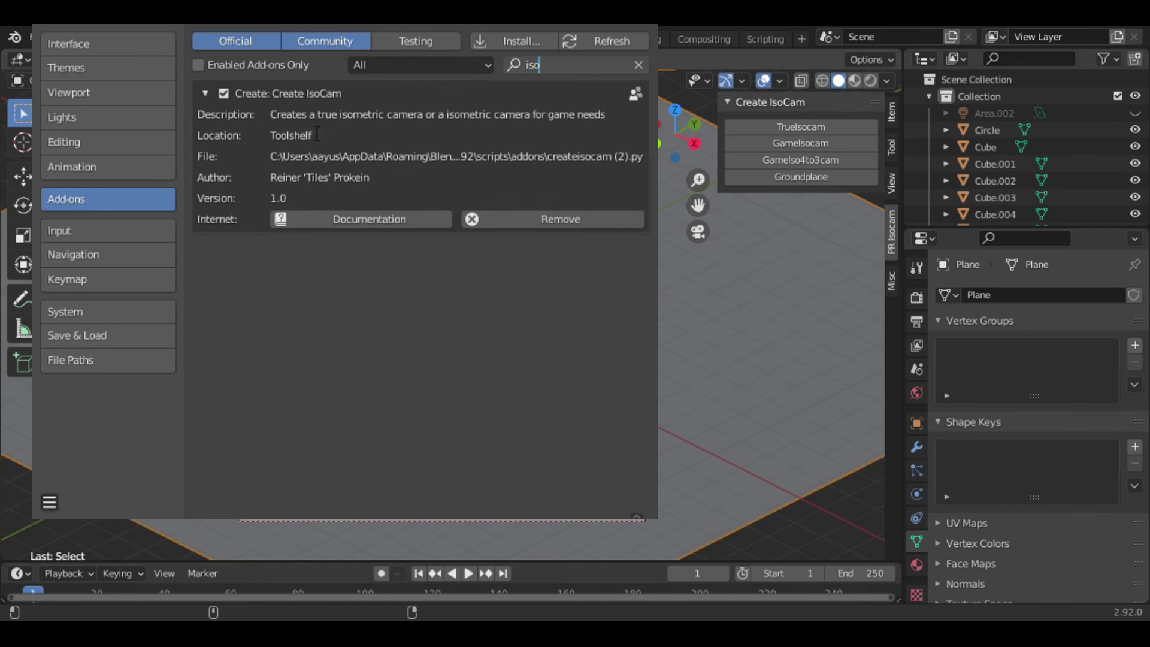
key(Return)
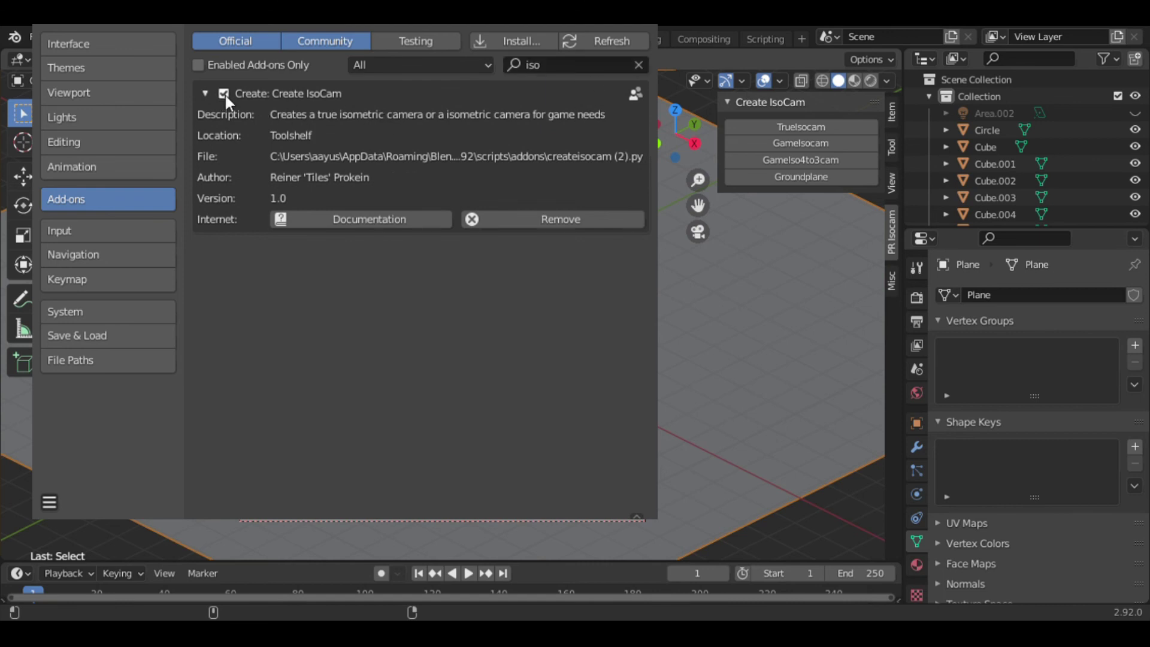
click(224, 93)
click(224, 94)
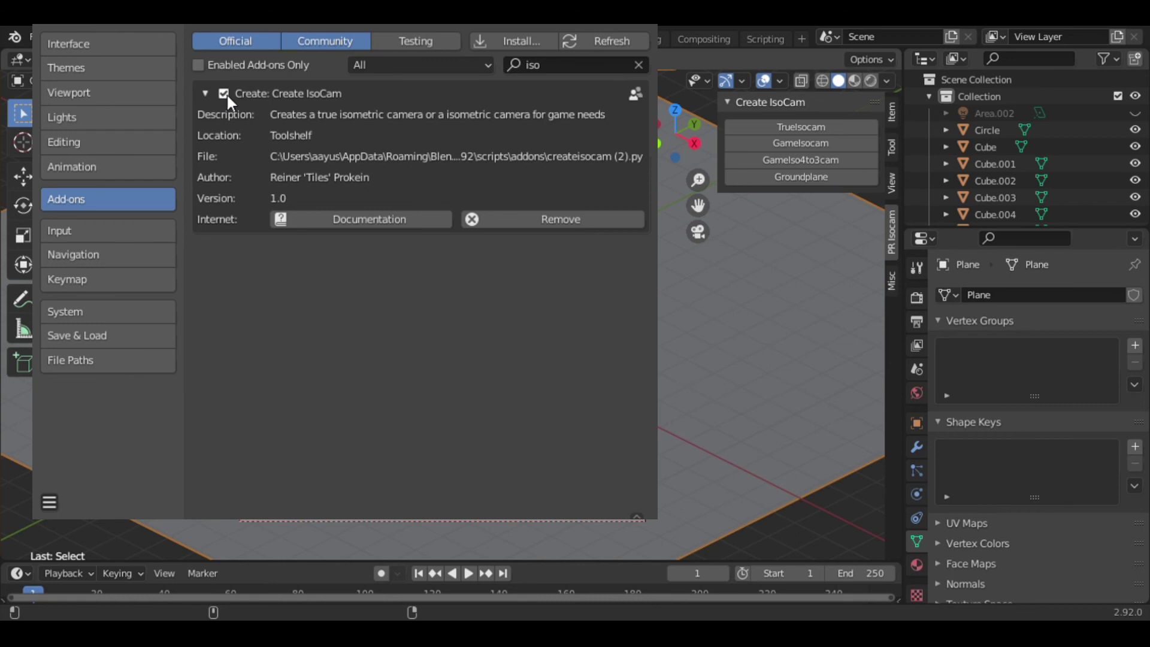